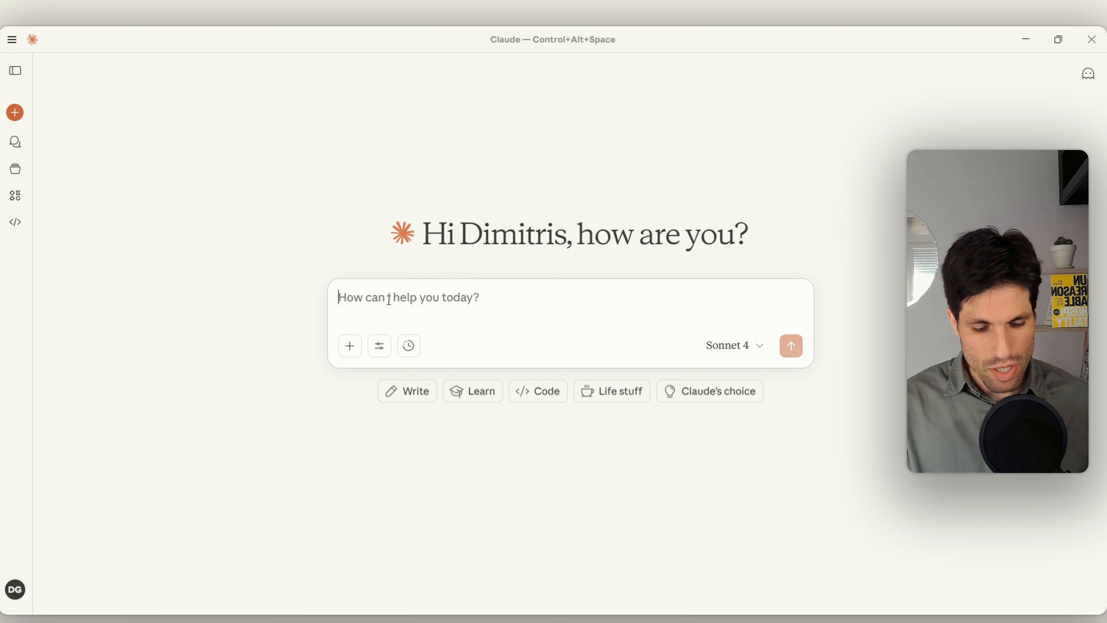
# - Begin the chat prompt with "This is the transcript from a conversation with"
pyautogui.write('I')
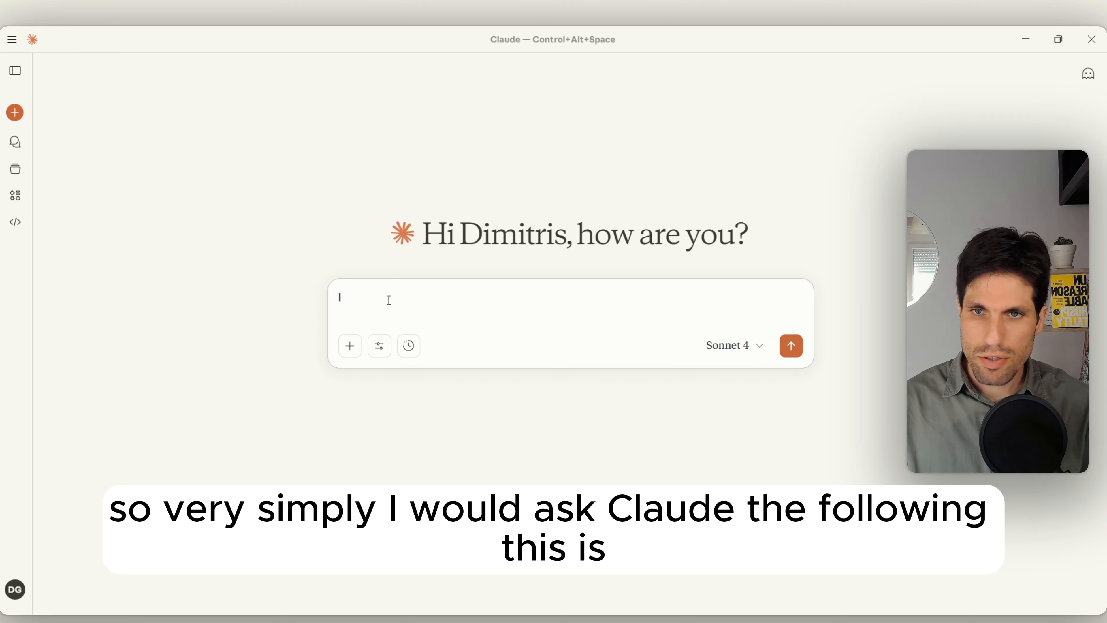
pyautogui.press('BackSpace')
pyautogui.write('T')
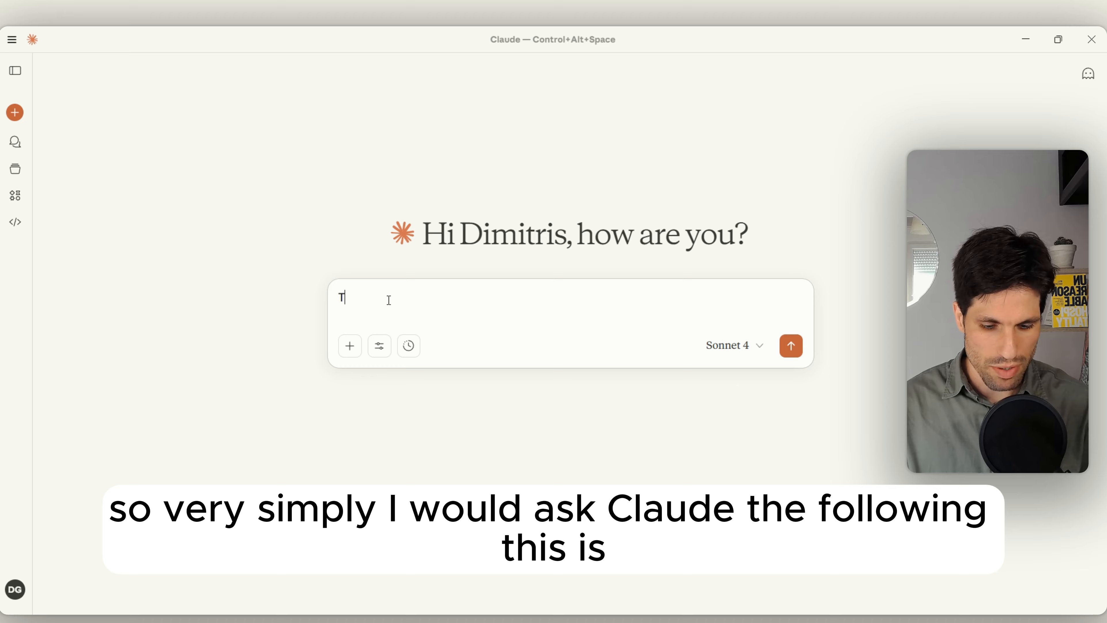
pyautogui.write('his is the cl')
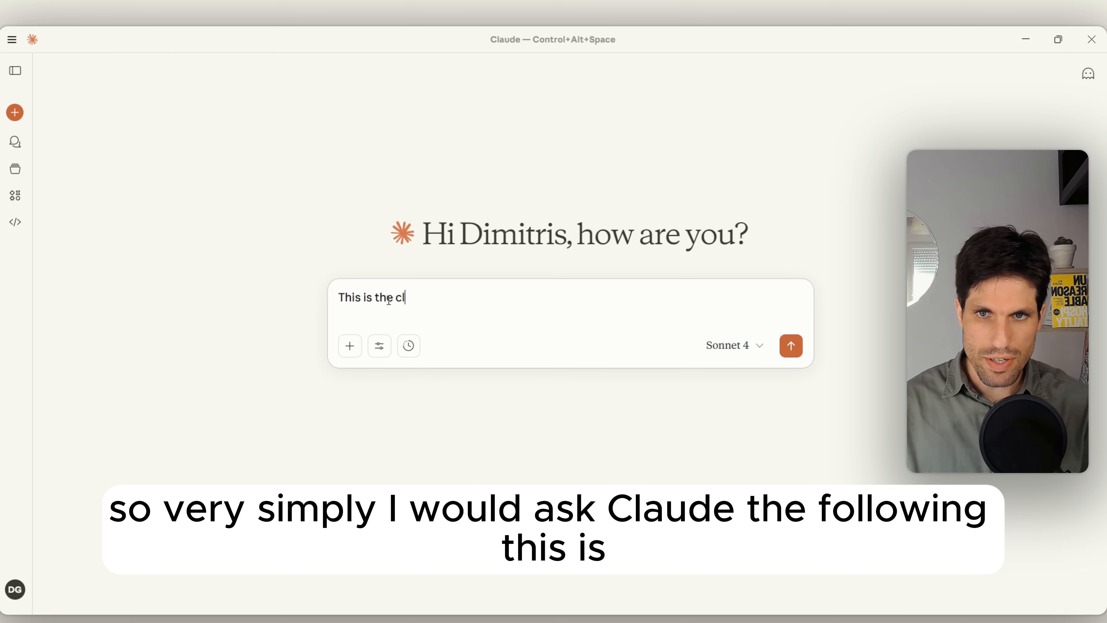
pyautogui.press('BackSpace')
pyautogui.press('BackSpace')
pyautogui.write('t')
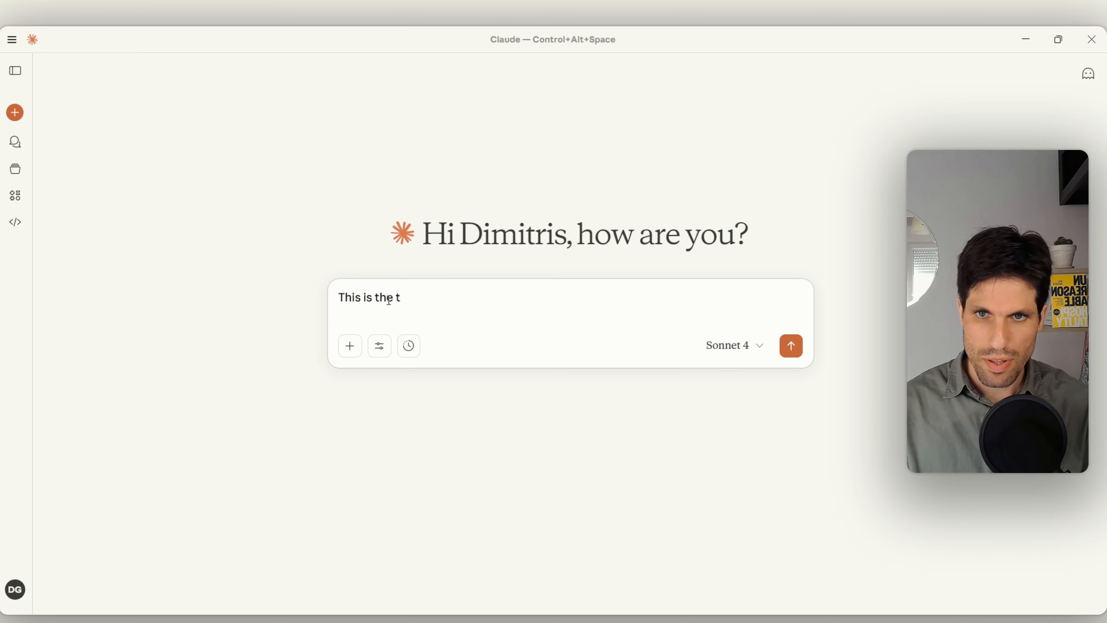
pyautogui.write('rans')
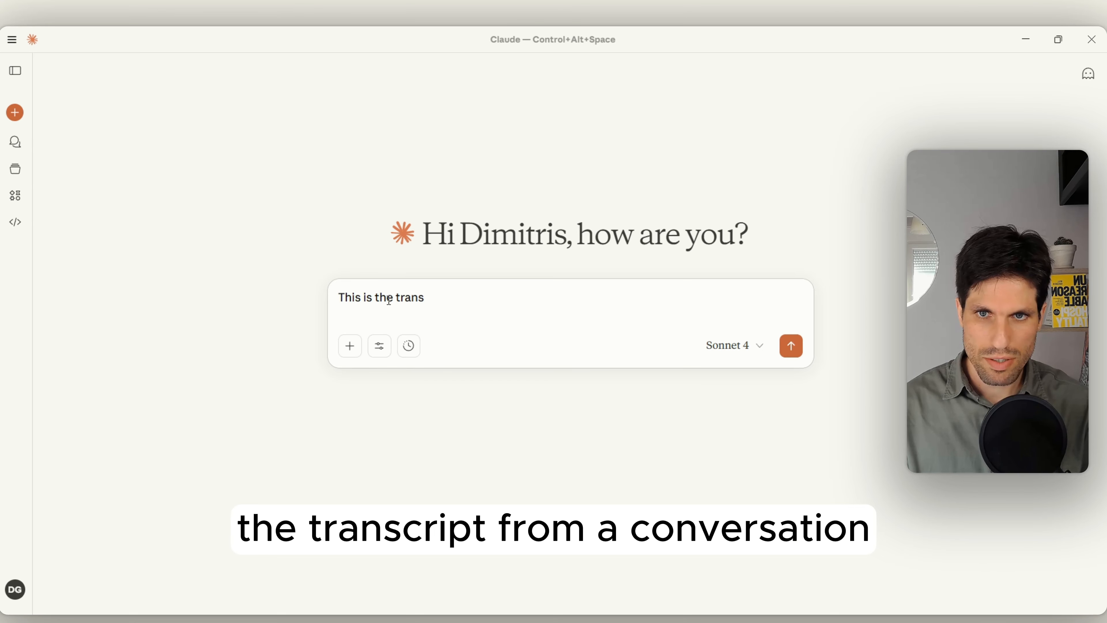
pyautogui.write('xcript from')
pyautogui.press('BackSpace')
pyautogui.press('BackSpace')
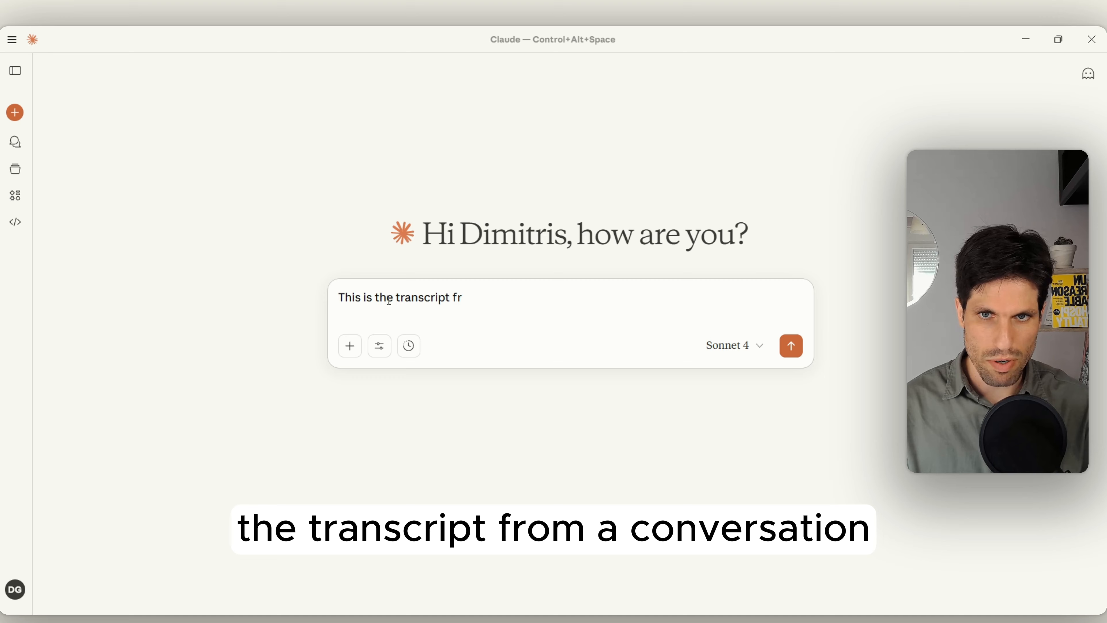
pyautogui.write('om a convers')
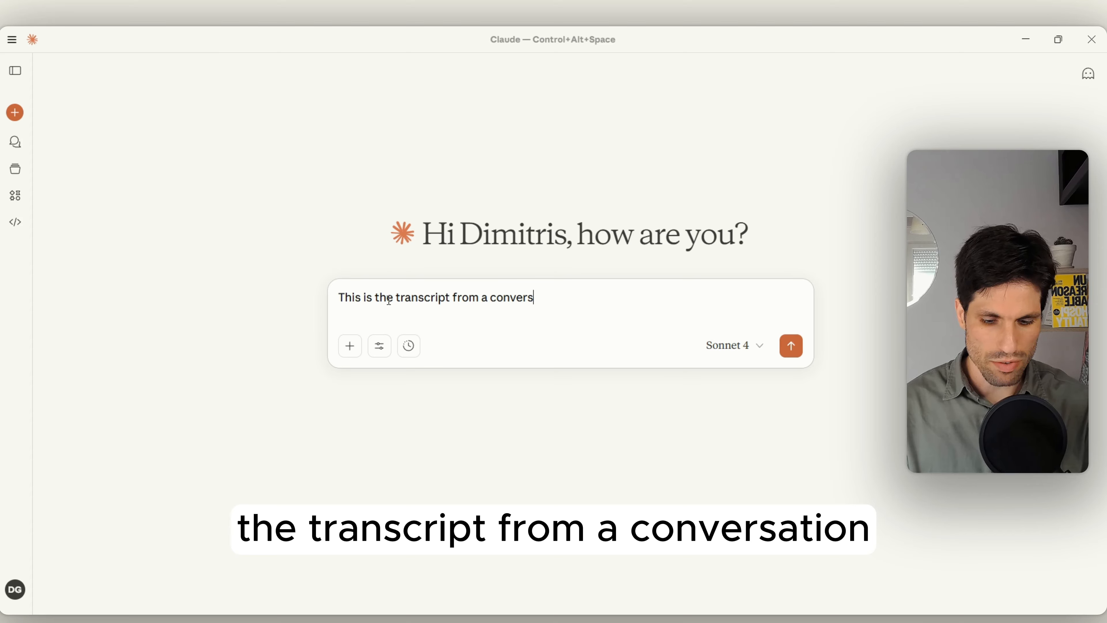
pyautogui.write('ation with')
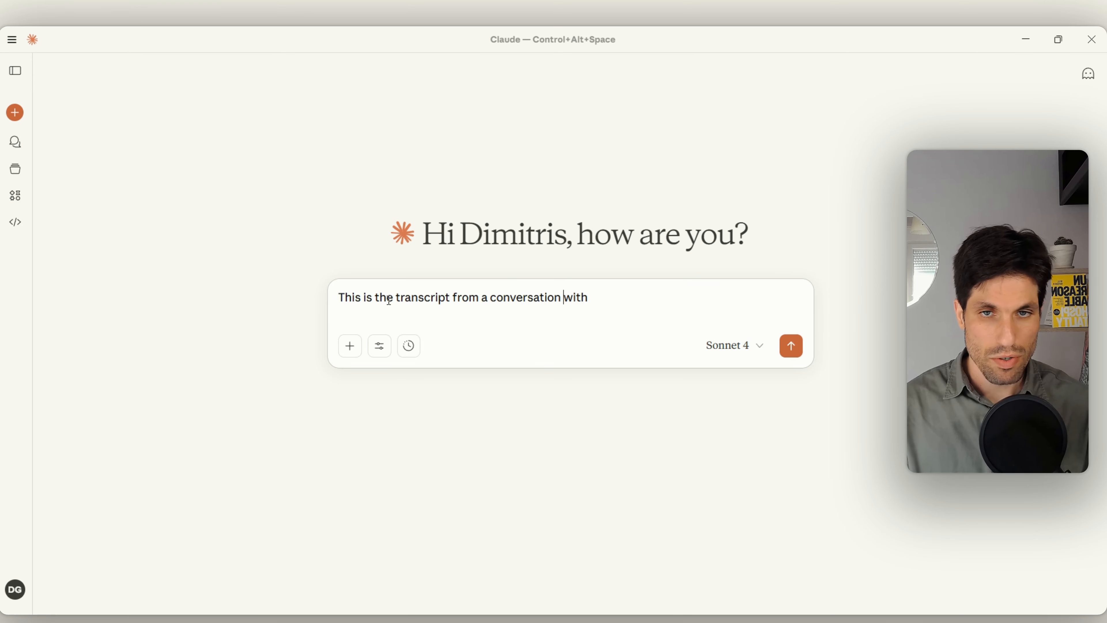
# - Reword the conversation as "an introductory conversation" and continue the sentence with "a prospect"
pyautogui.hotkey('ctrl', 'Left')
pyautogui.hotkey('ctrl', 'Left')
pyautogui.press('BackSpace')
pyautogui.write('n introduc')
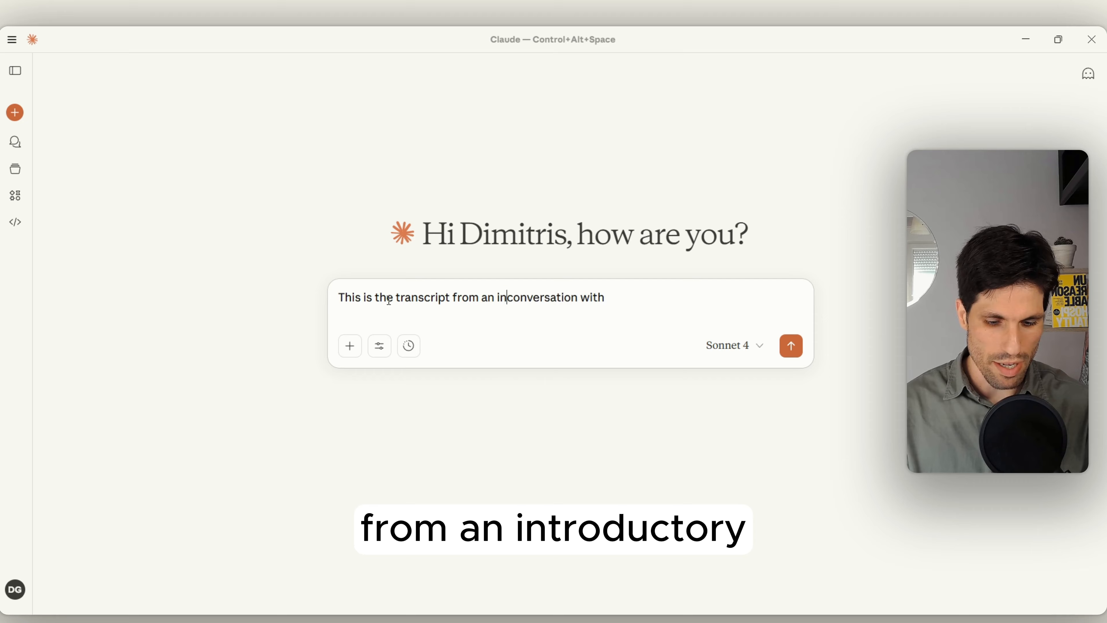
pyautogui.write('tory conversation with a ')
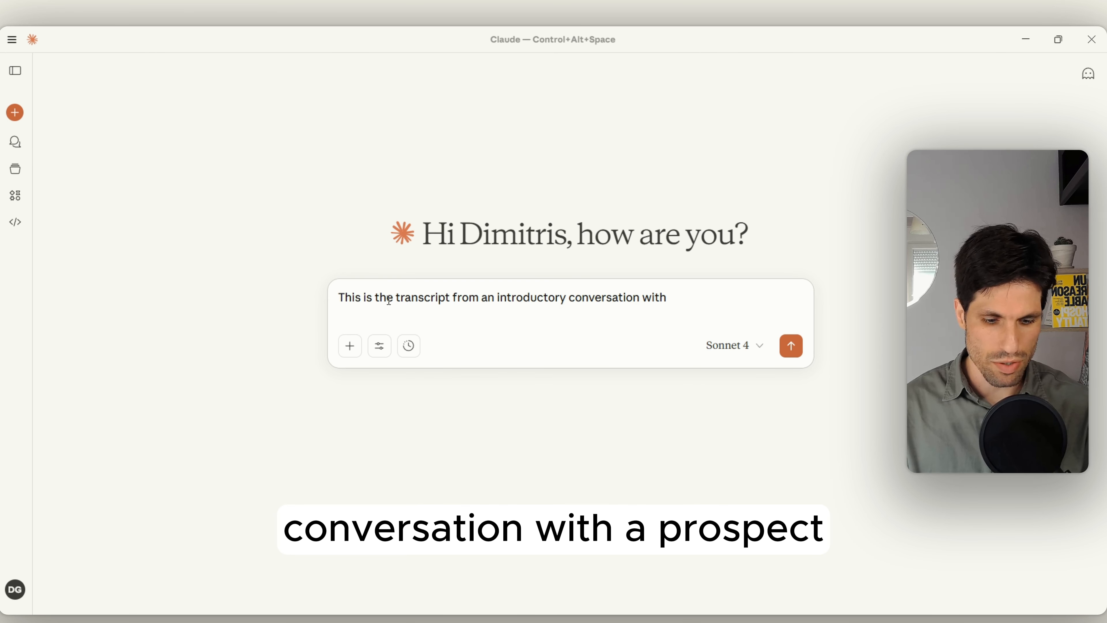
pyautogui.write('prospect')
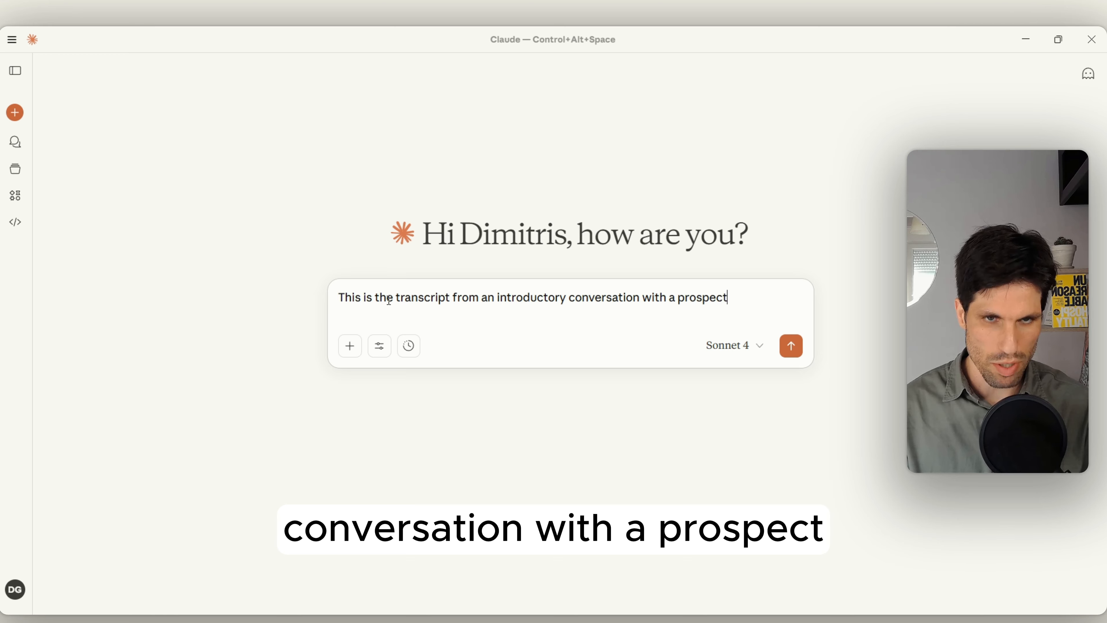
# - Complete the prompt's first sentence with "where he shares his project details and I guided him."
pyautogui.write(' w')
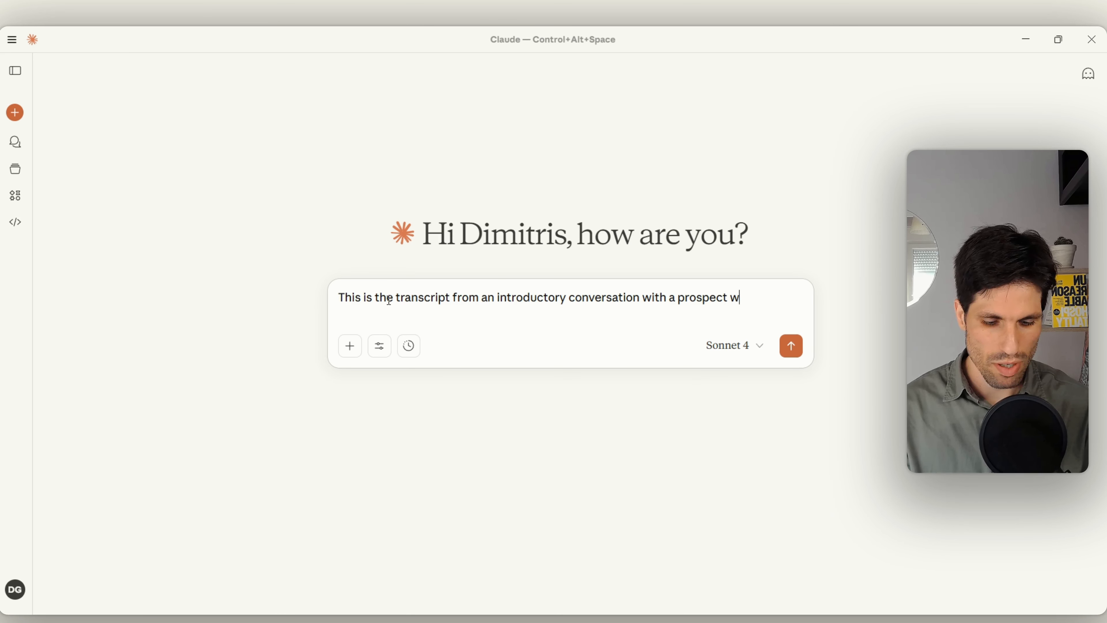
pyautogui.write('here he shares')
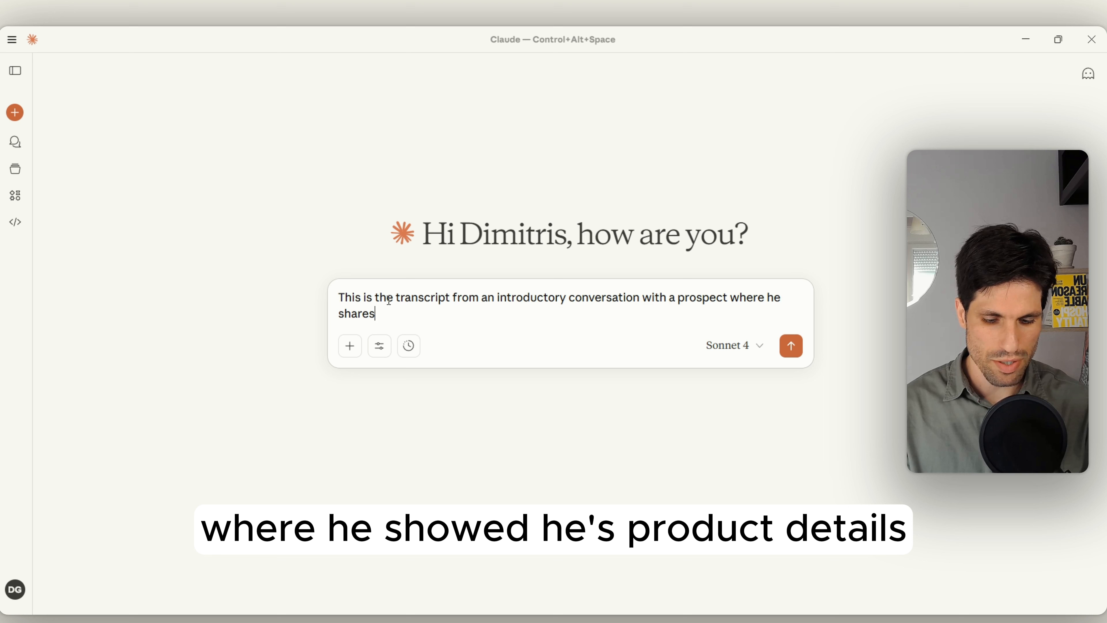
pyautogui.write(' his project')
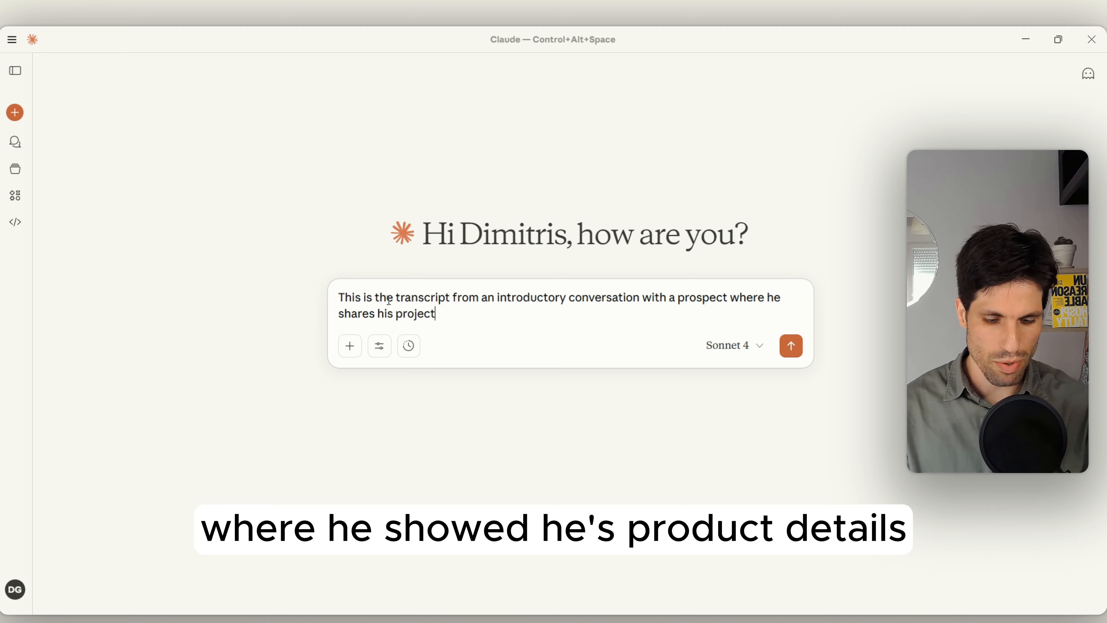
pyautogui.write(' detais')
pyautogui.press('BackSpace')
pyautogui.write('l')
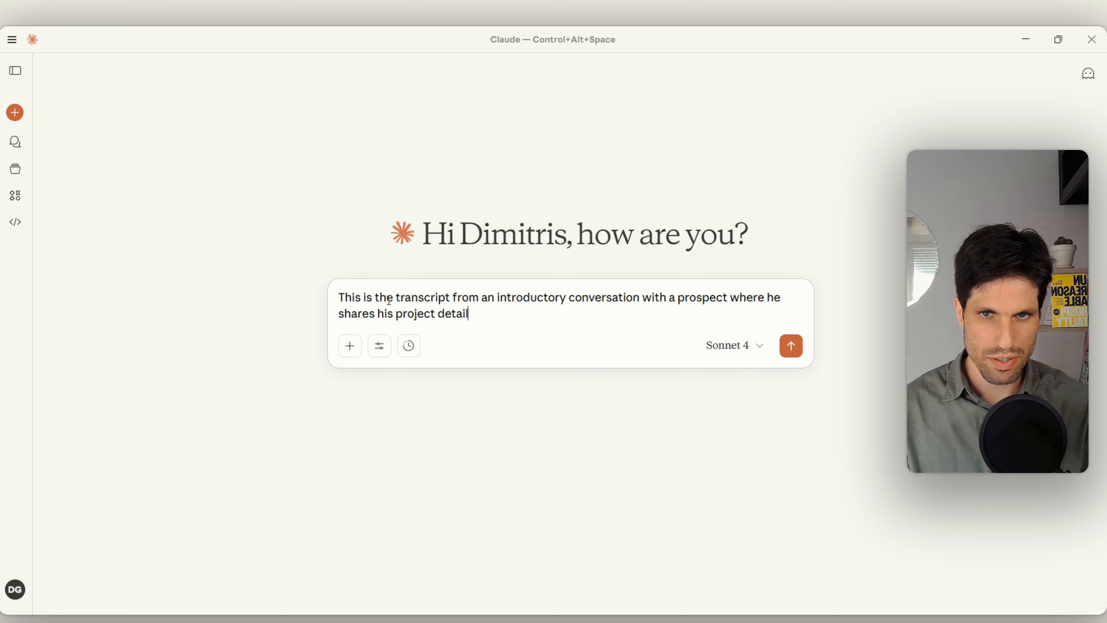
pyautogui.write('s and I g')
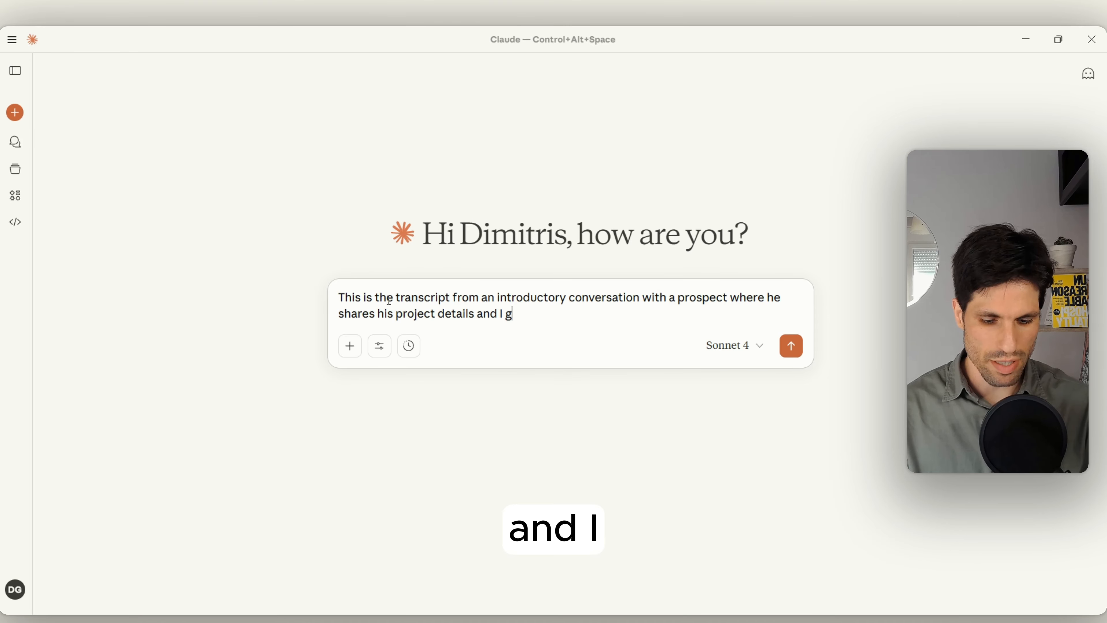
pyautogui.write('uided him.')
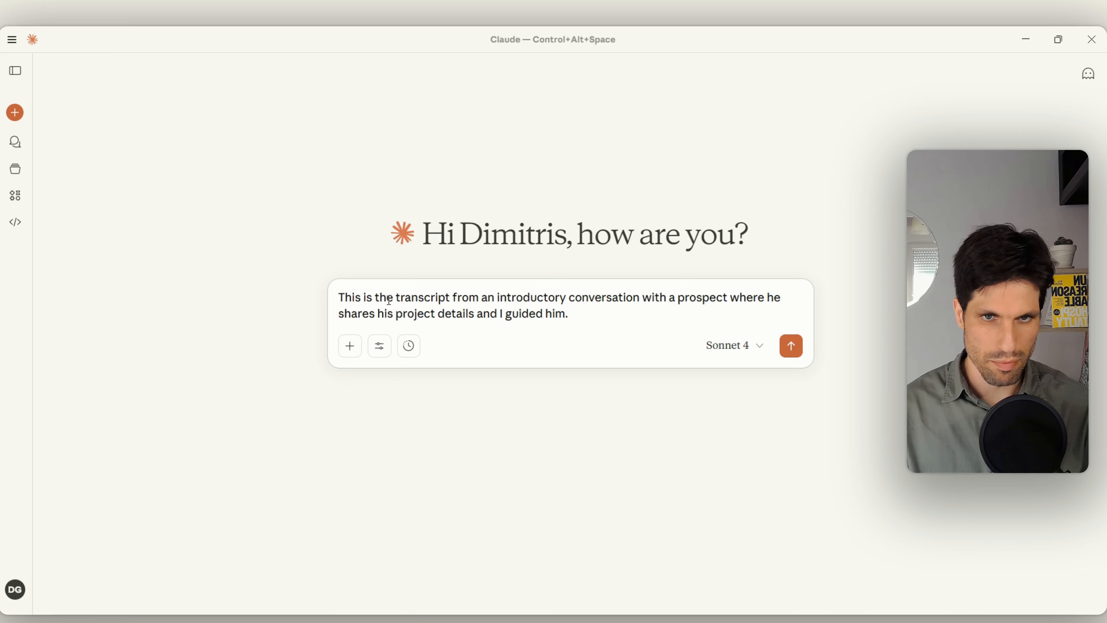
# - Add a new line to the prompt reading "I want you to read it very carefully and"
pyautogui.hotkey('shift', 'Return')
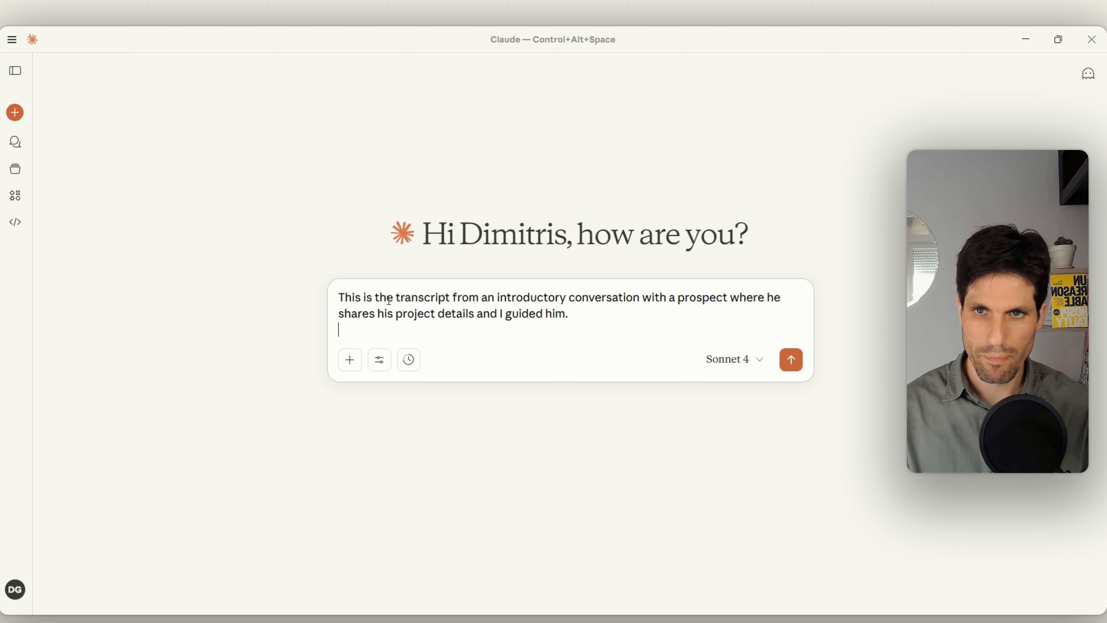
pyautogui.write('The')
pyautogui.press('BackSpace')
pyautogui.press('BackSpace')
pyautogui.press('BackSpace')
pyautogui.write('I want you ')
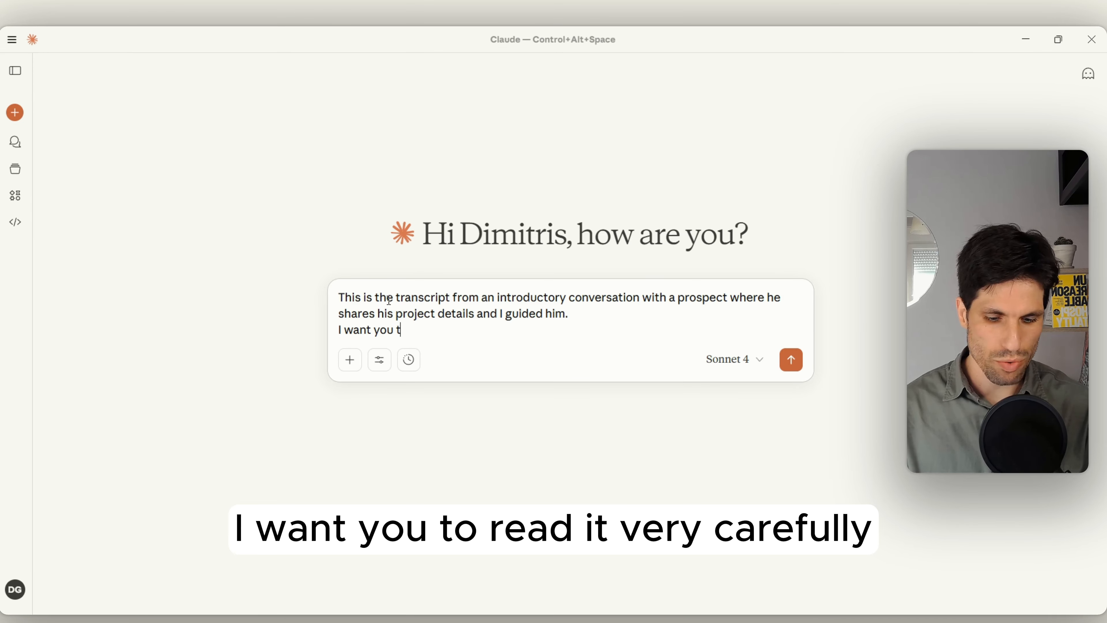
pyautogui.write('to read it v')
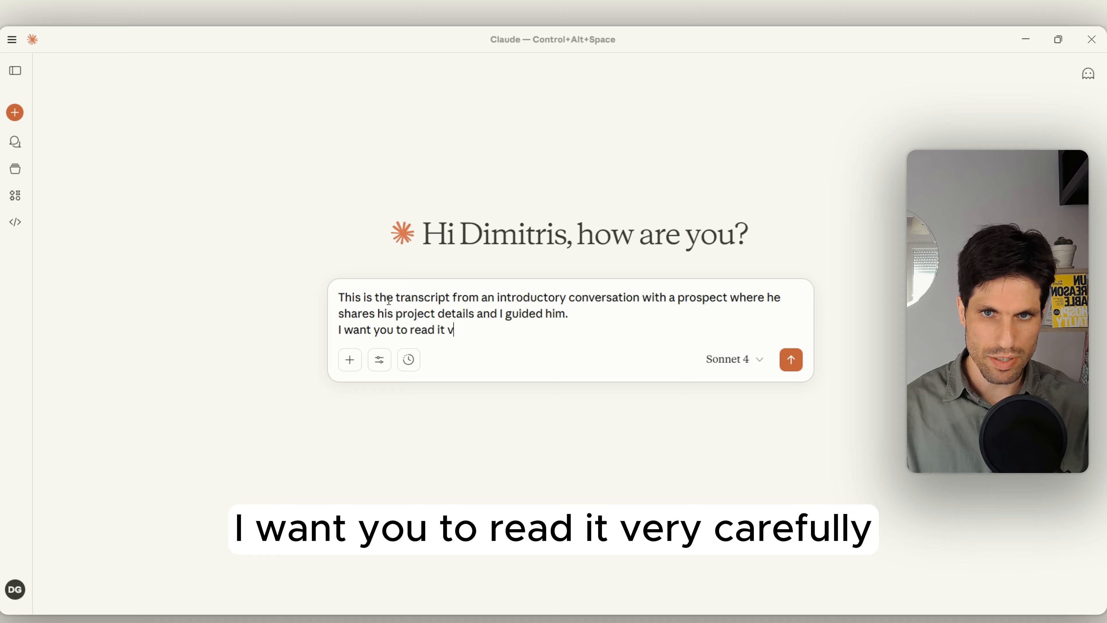
pyautogui.write('ery caf')
pyautogui.press('BackSpace')
pyautogui.press('BackSpace')
pyautogui.write('caf')
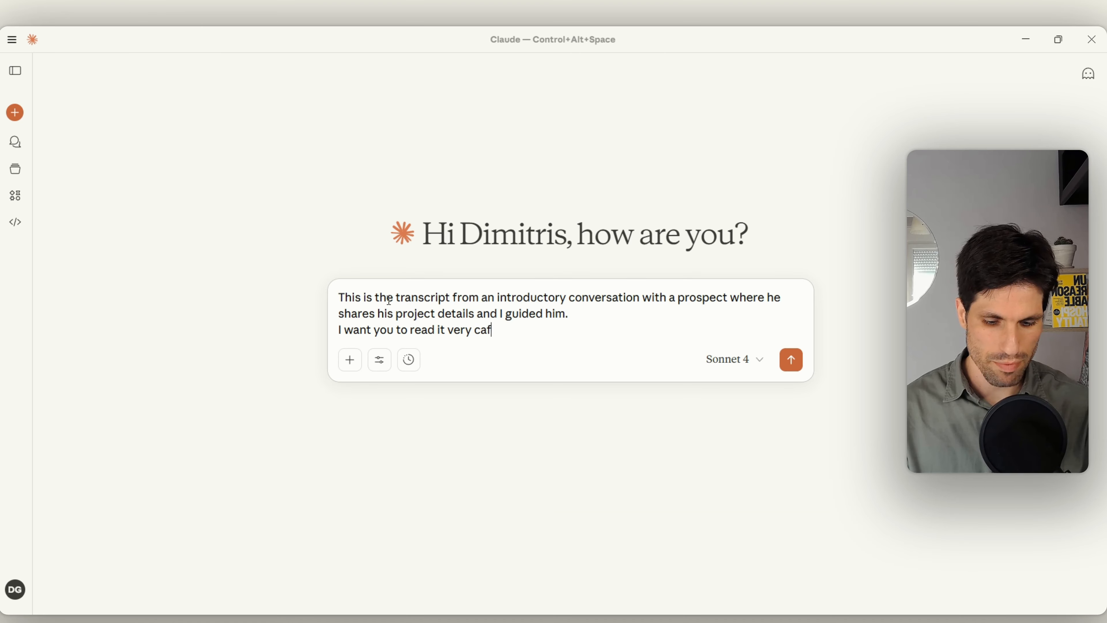
pyautogui.press('BackSpace')
pyautogui.write('rful')
pyautogui.press('BackSpace')
pyautogui.press('BackSpace')
pyautogui.press('BackSpace')
pyautogui.write('efu')
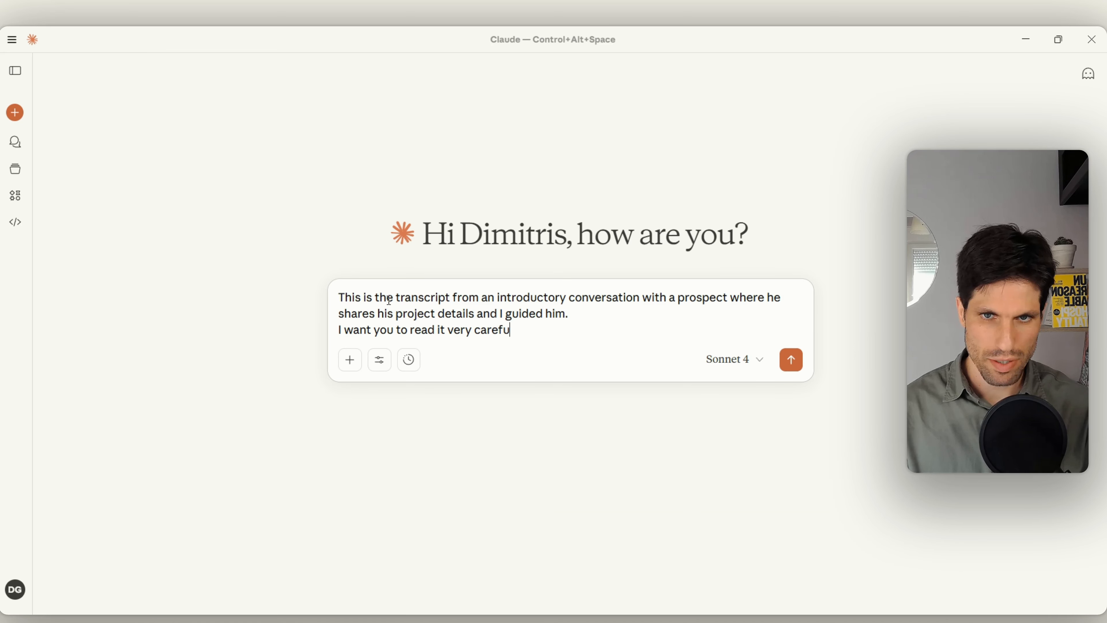
pyautogui.write('lly and')
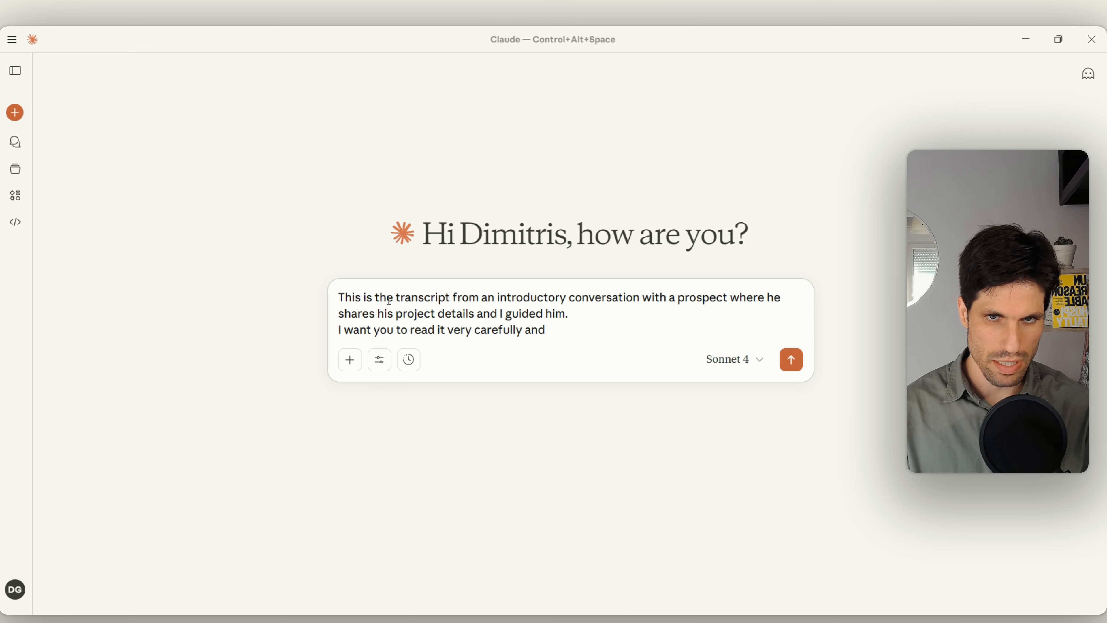
# - Continue the reading instruction with "understand the objects and the relationships"
pyautogui.write('under')
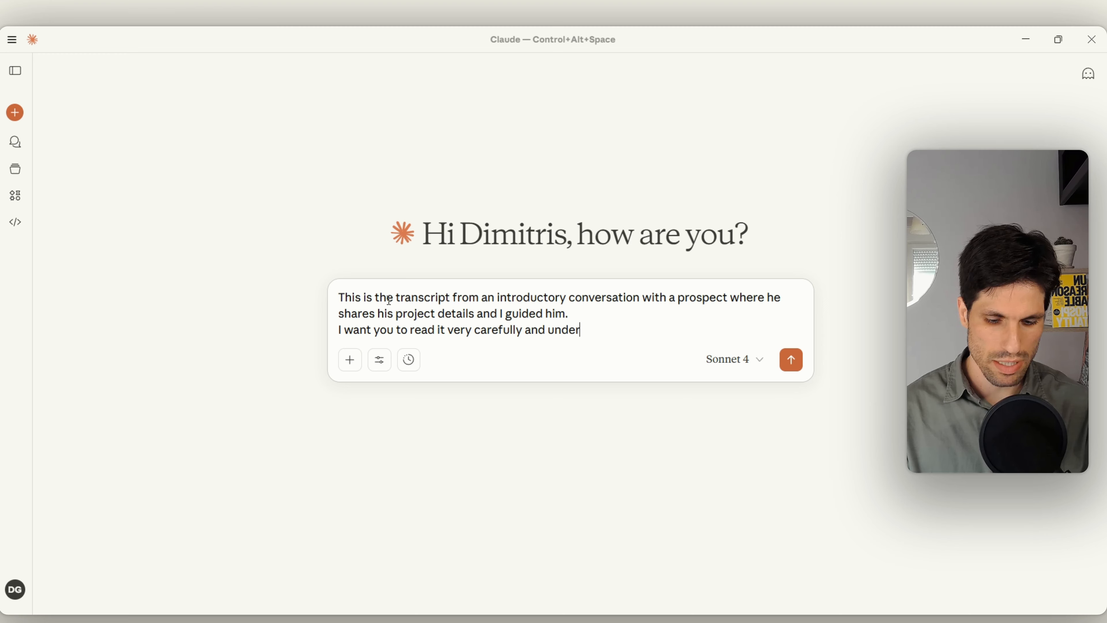
pyautogui.write('stand t')
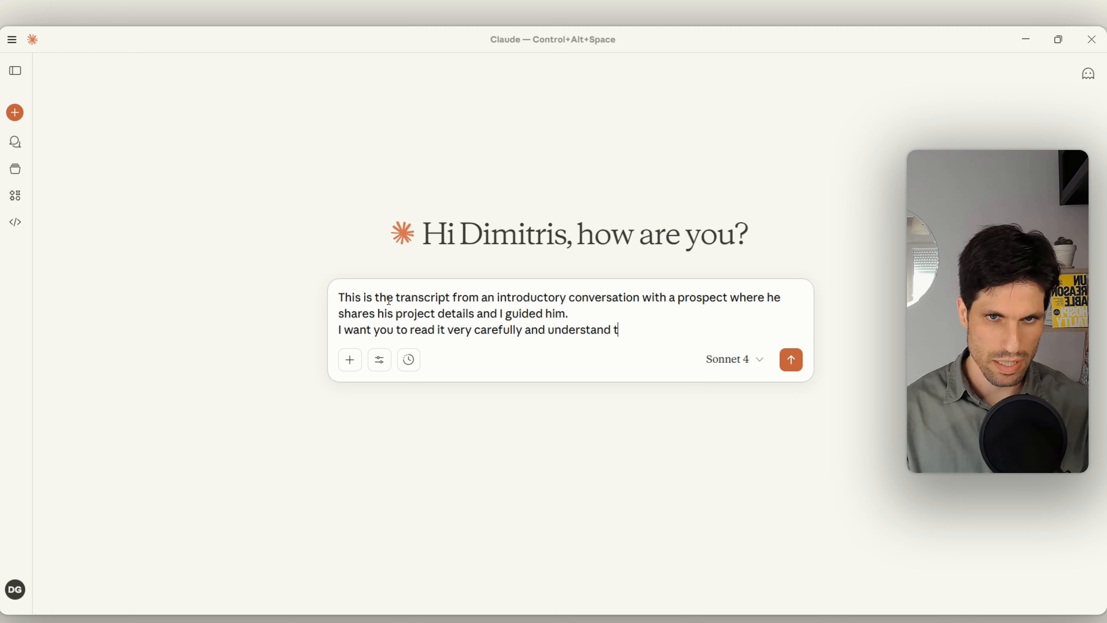
pyautogui.write('het')
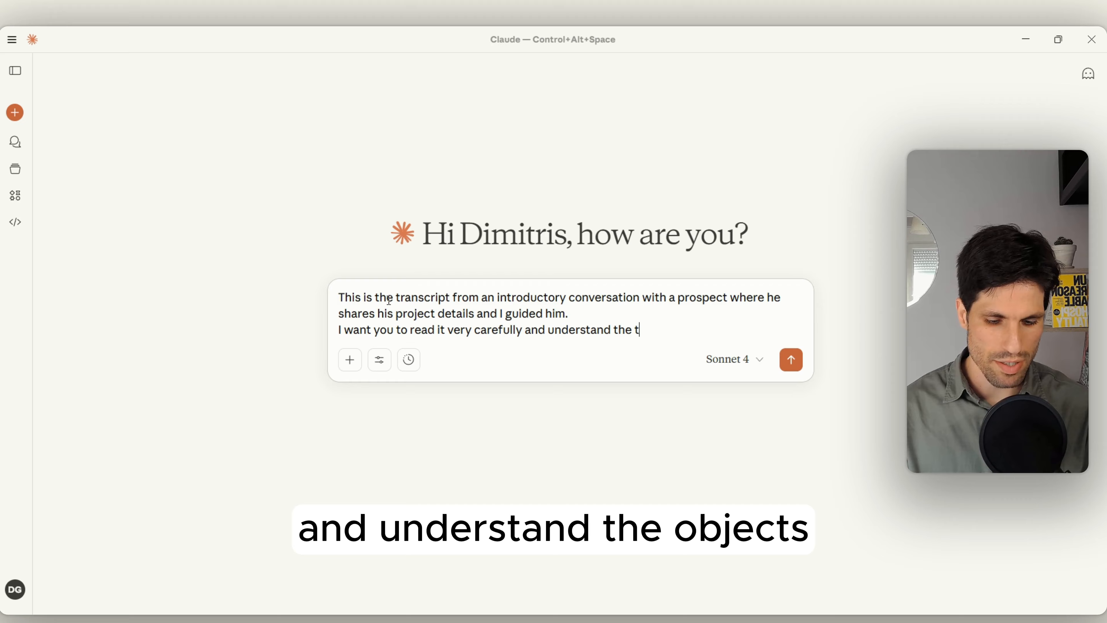
pyautogui.write('heo')
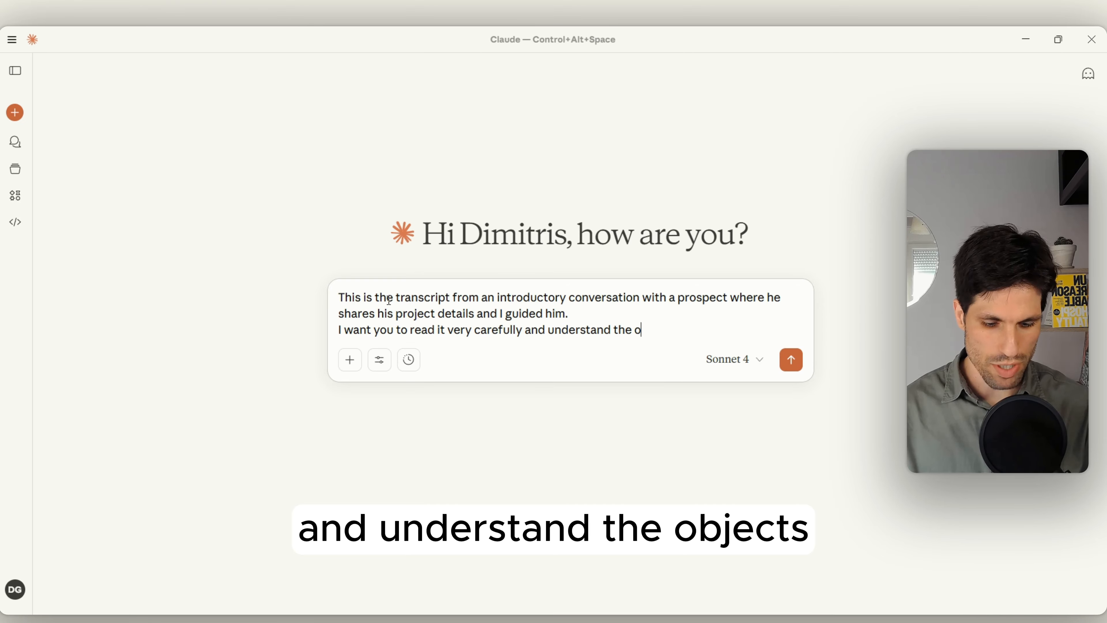
pyautogui.write('bjects and the ')
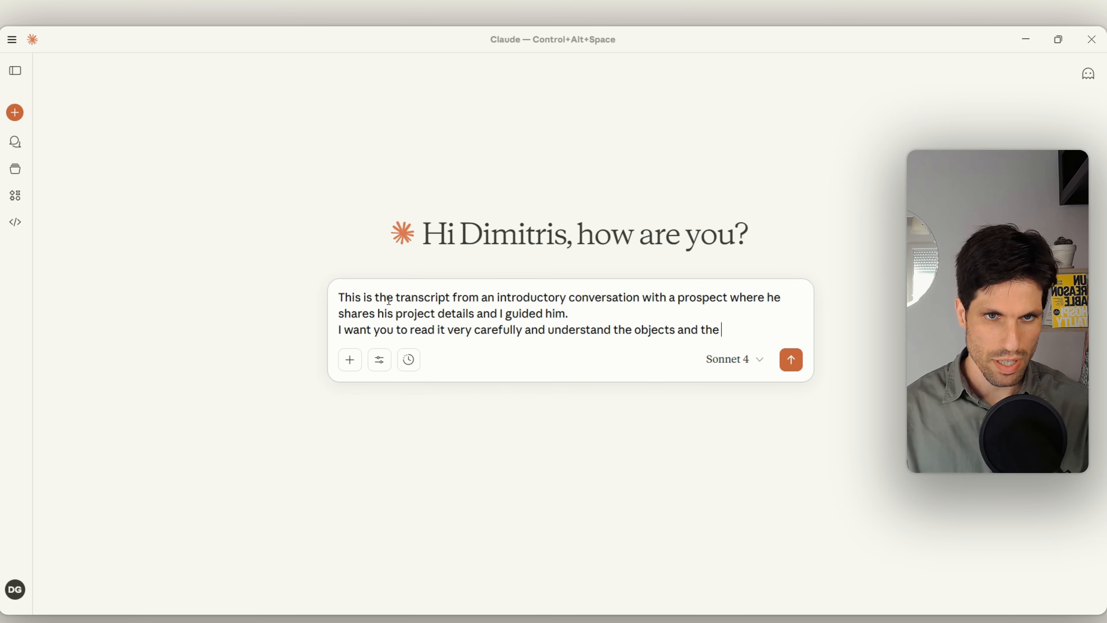
pyautogui.write('relationships')
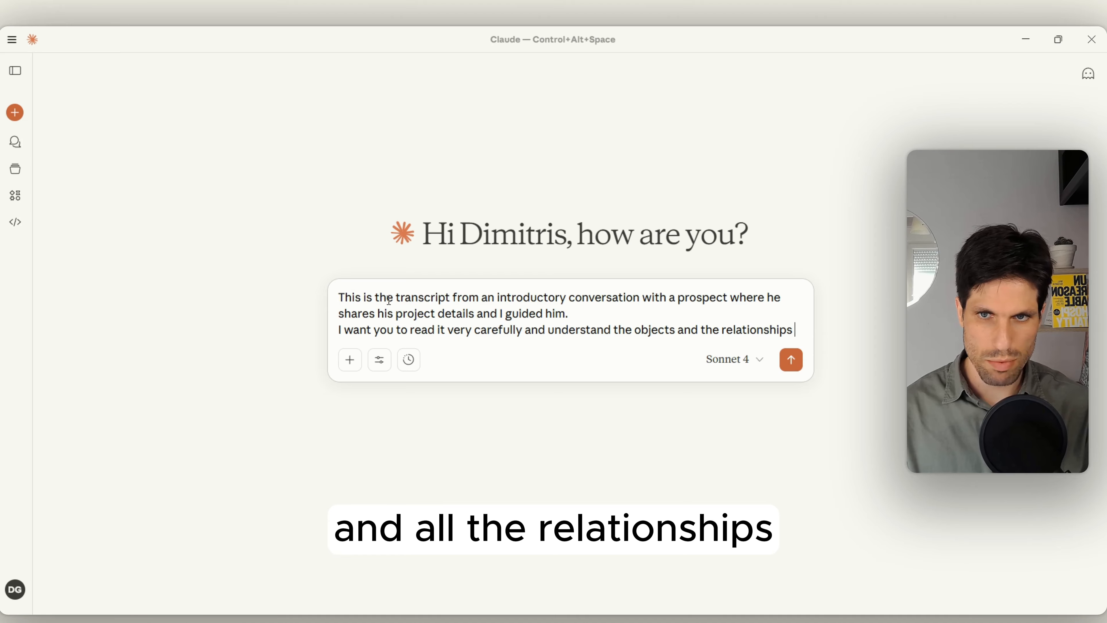
# - Finish the instruction on a new line with "so then I can post the data into my graph database."
pyautogui.hotkey('shift', 'Return')
pyautogui.press('BackSpace')
pyautogui.hotkey('shift', 'Return')
pyautogui.write('so then ')
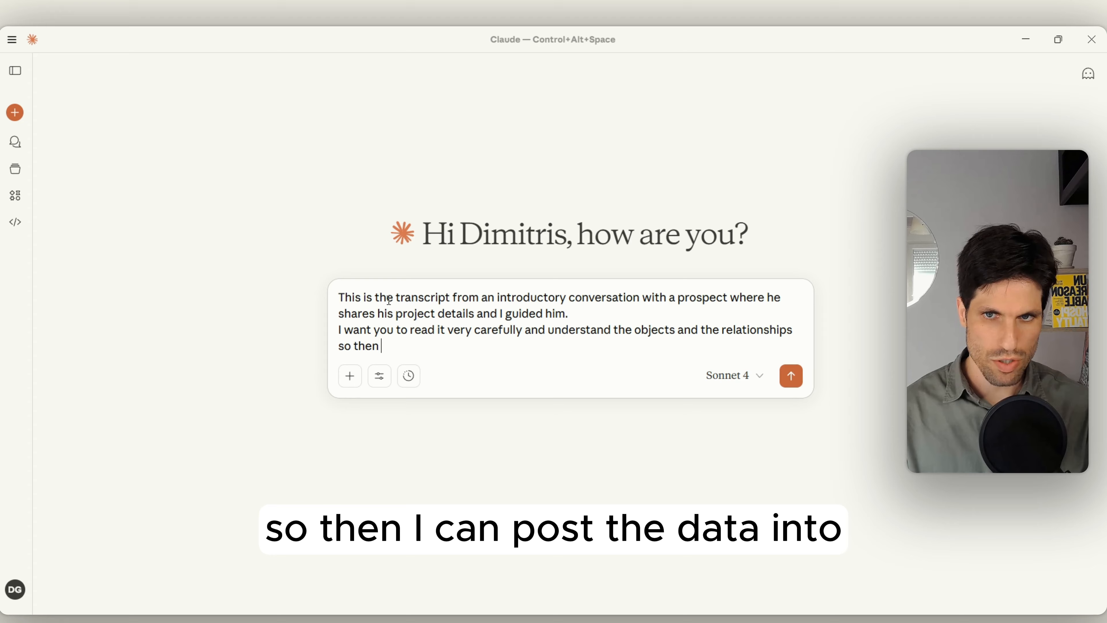
pyautogui.write('I can ')
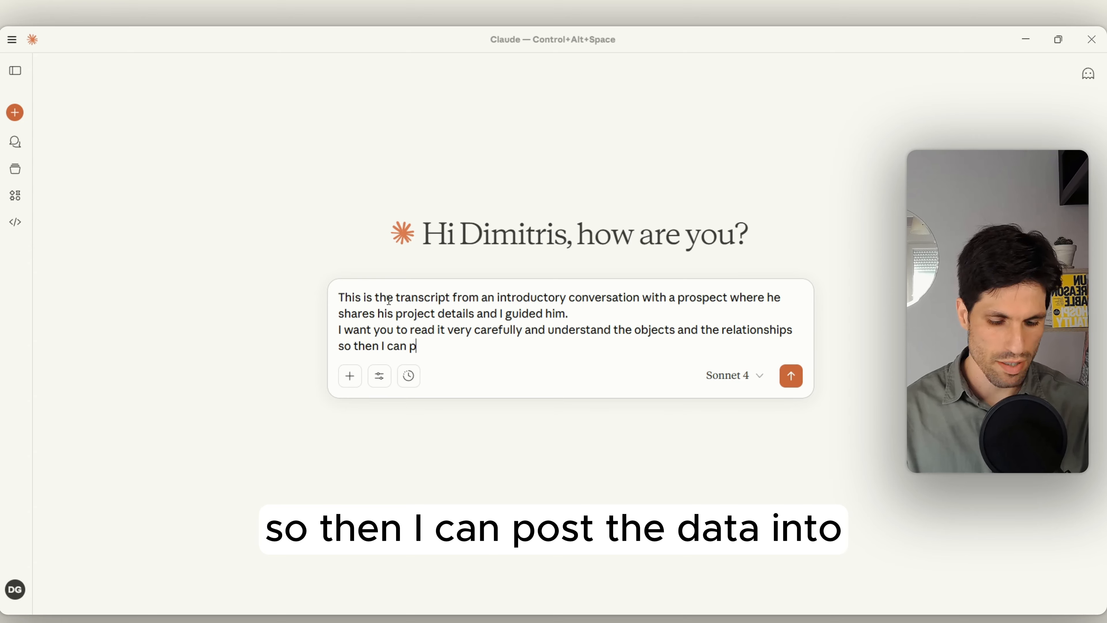
pyautogui.write('post the data')
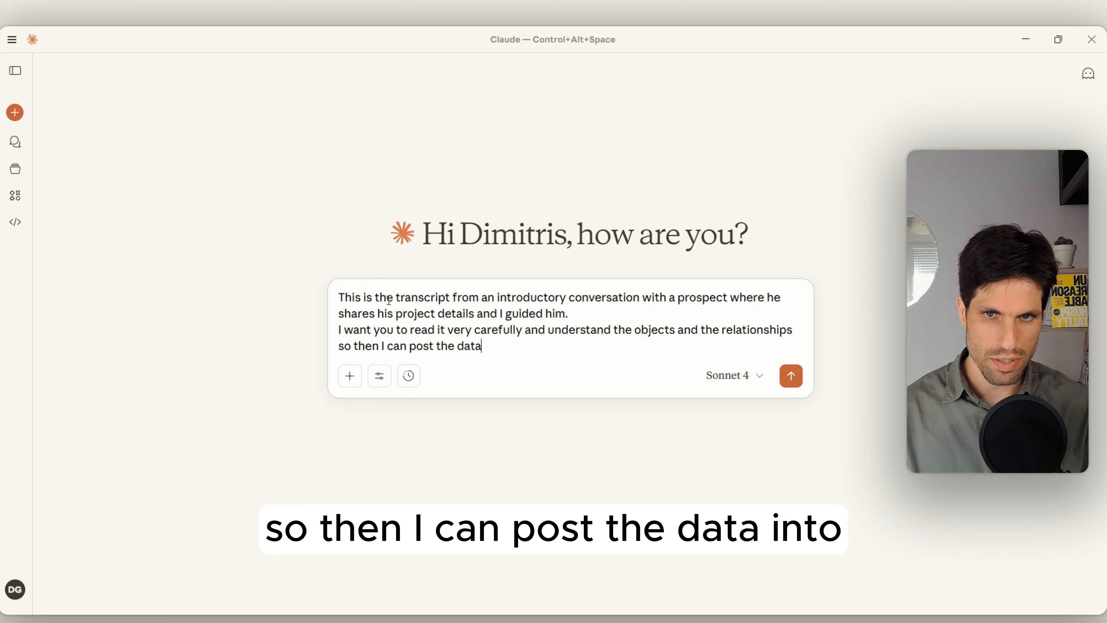
pyautogui.write(' in to')
pyautogui.write('t')
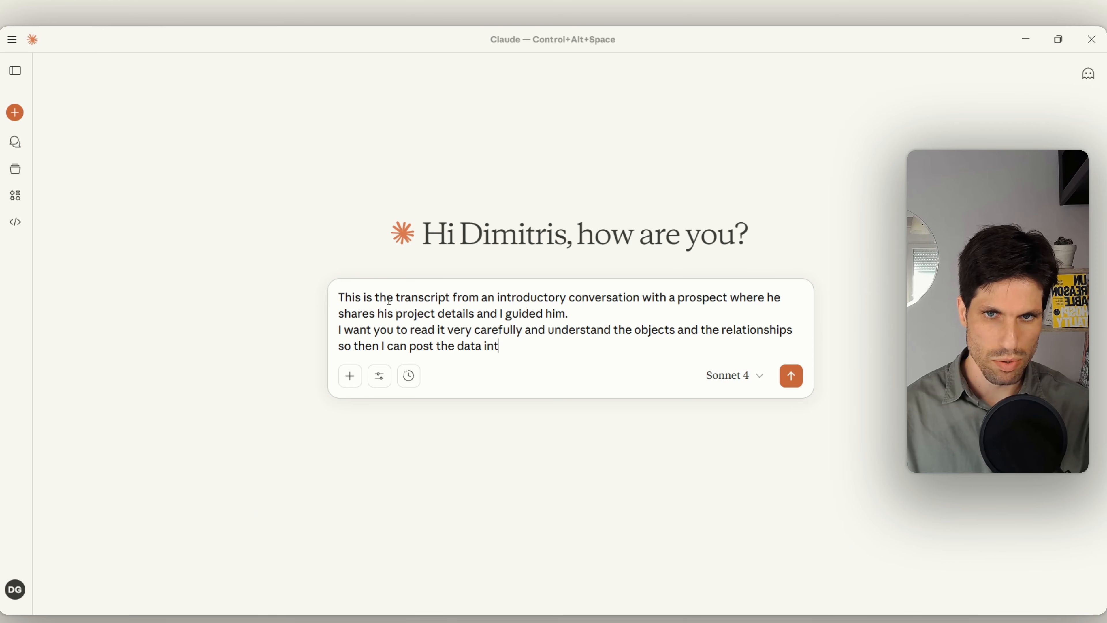
pyautogui.write('o my graph database.')
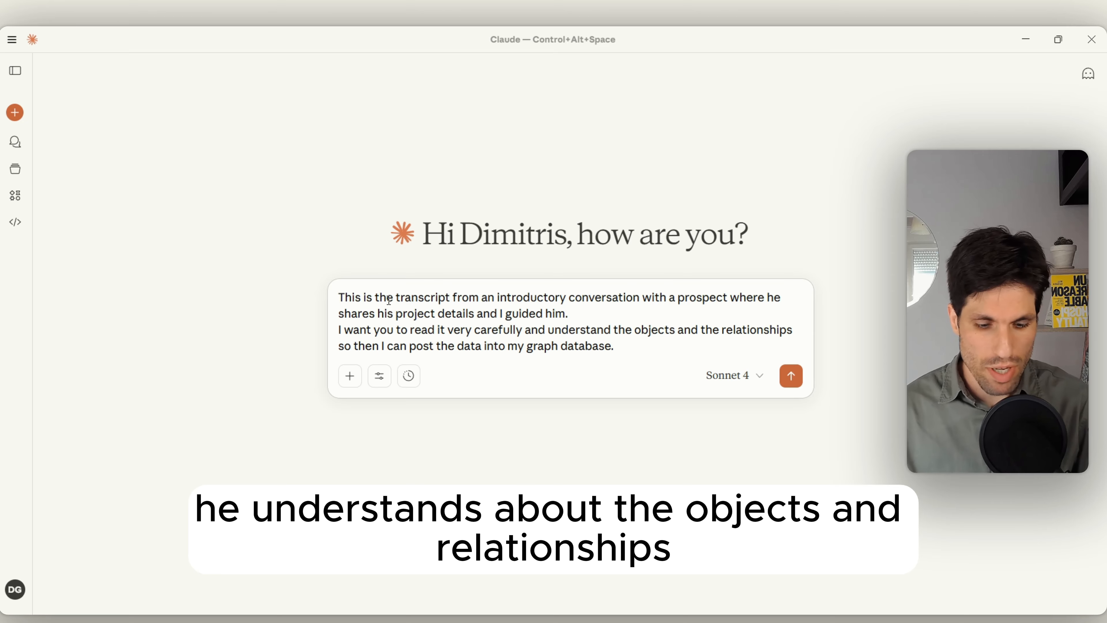
# - Add the instruction "Do not create the objects into my" to the end of the prompt
pyautogui.write('into my graph database. Do n')
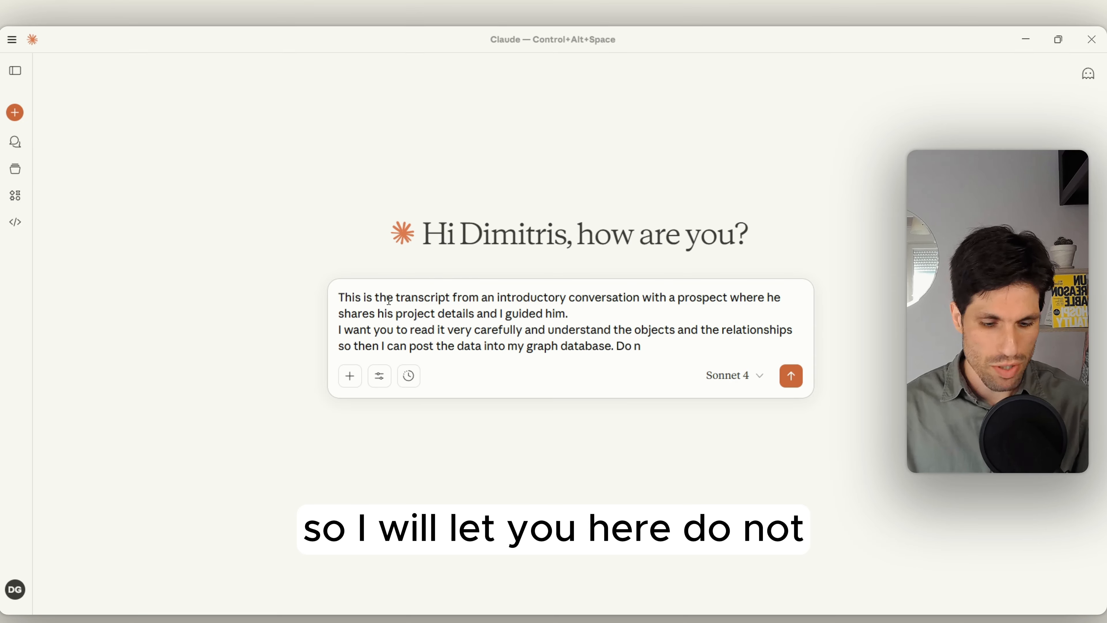
pyautogui.write('ot')
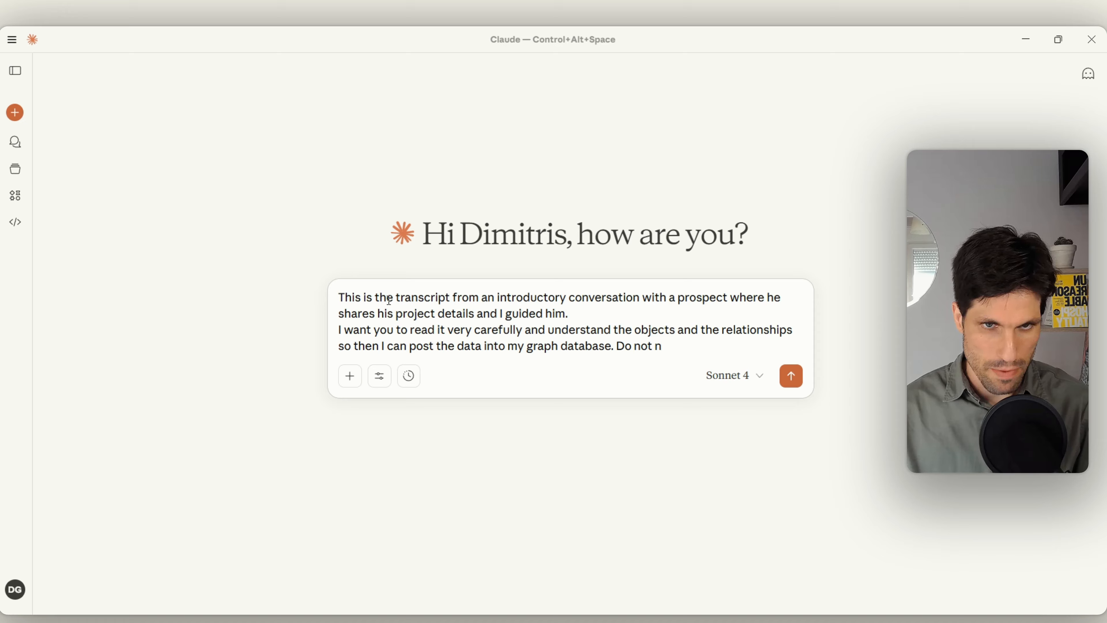
pyautogui.write(' cr')
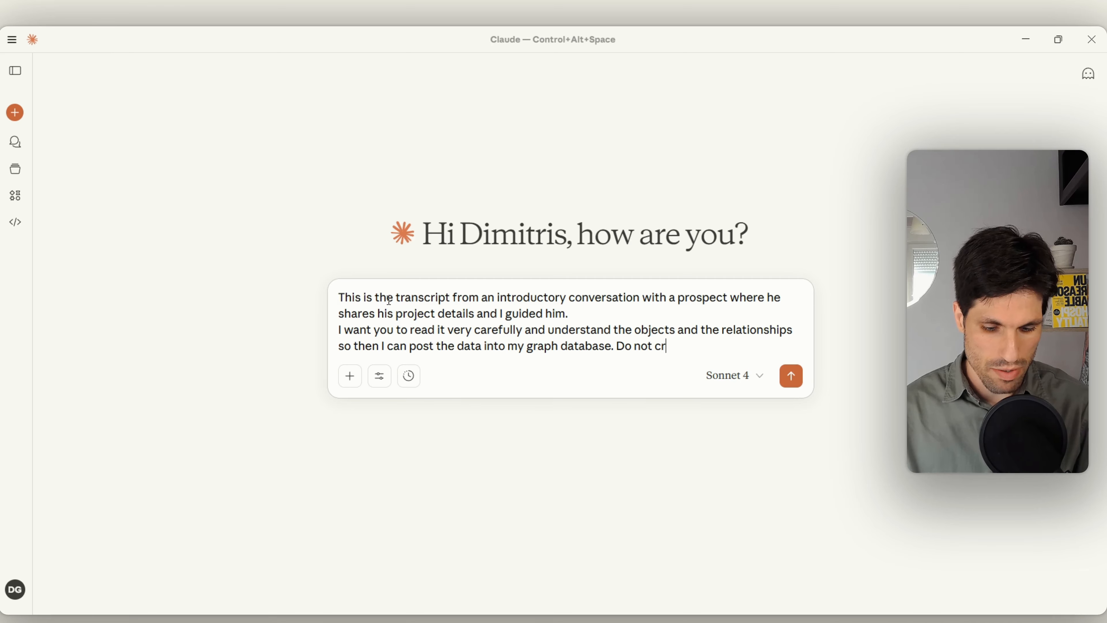
pyautogui.write('eate the o')
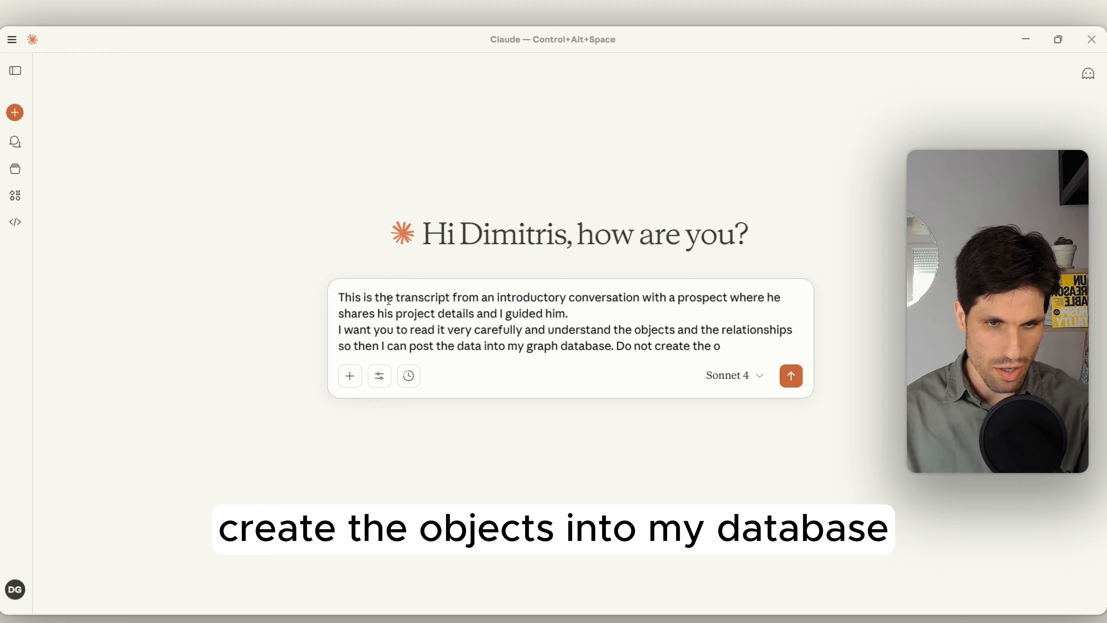
pyautogui.write('bjects into my ')
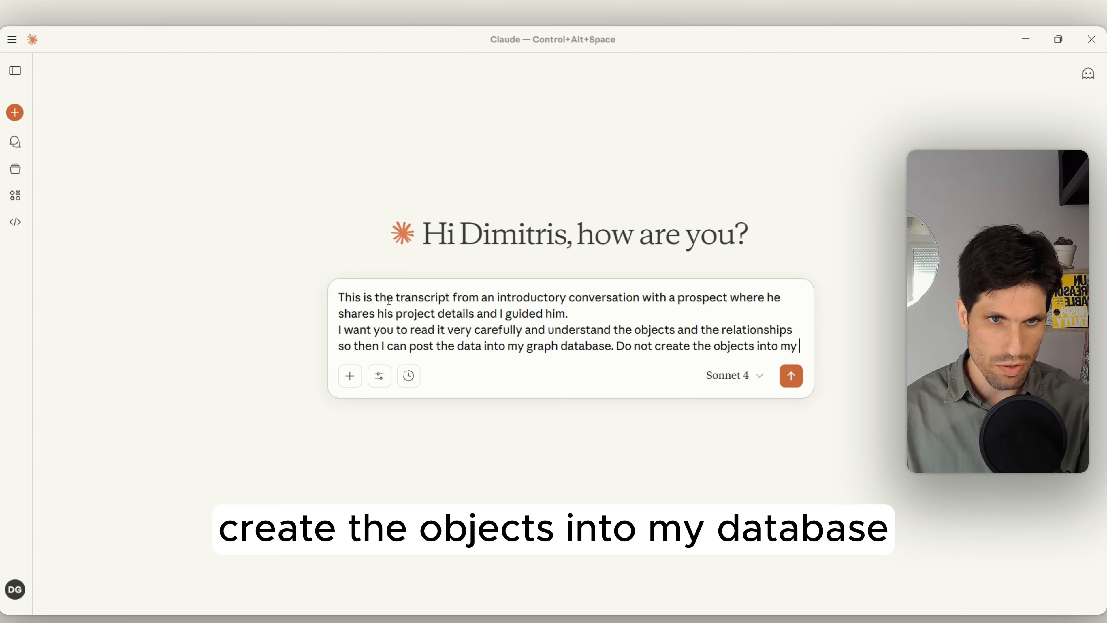
# - Finish the prompt with "database, I want first to review them" and send it
pyautogui.write('database, I want t')
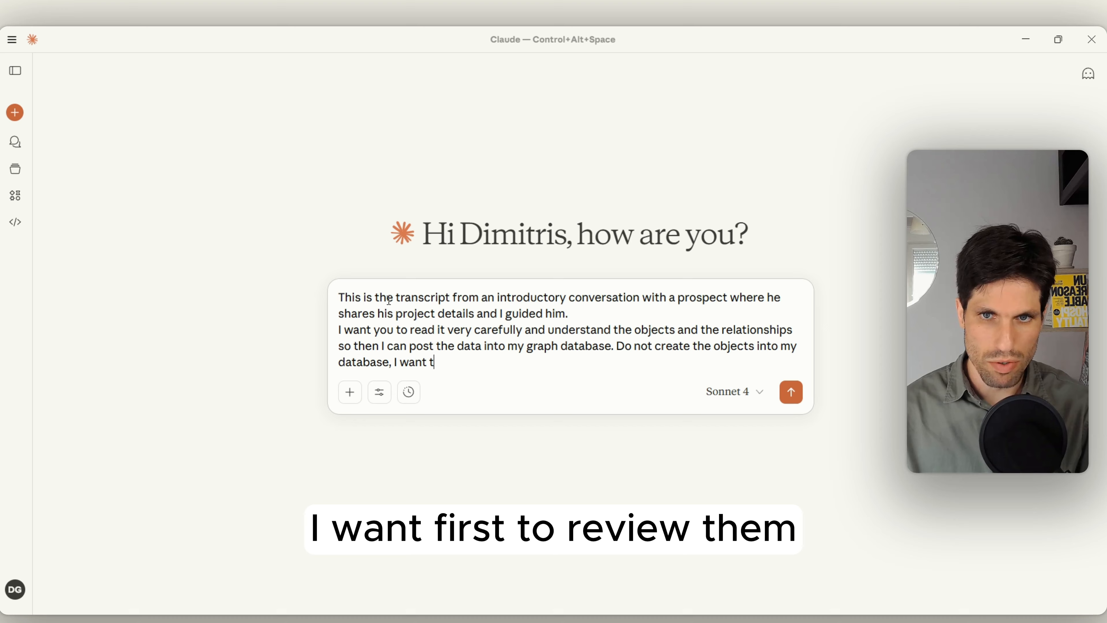
pyautogui.press('BackSpace')
pyautogui.write('firs')
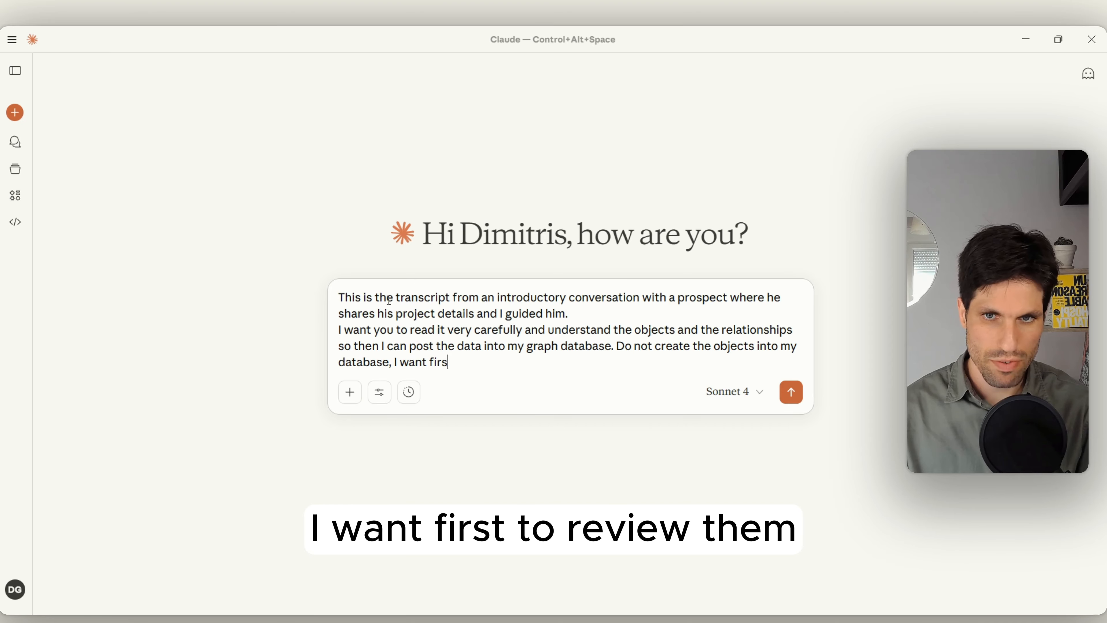
pyautogui.write('t to rev')
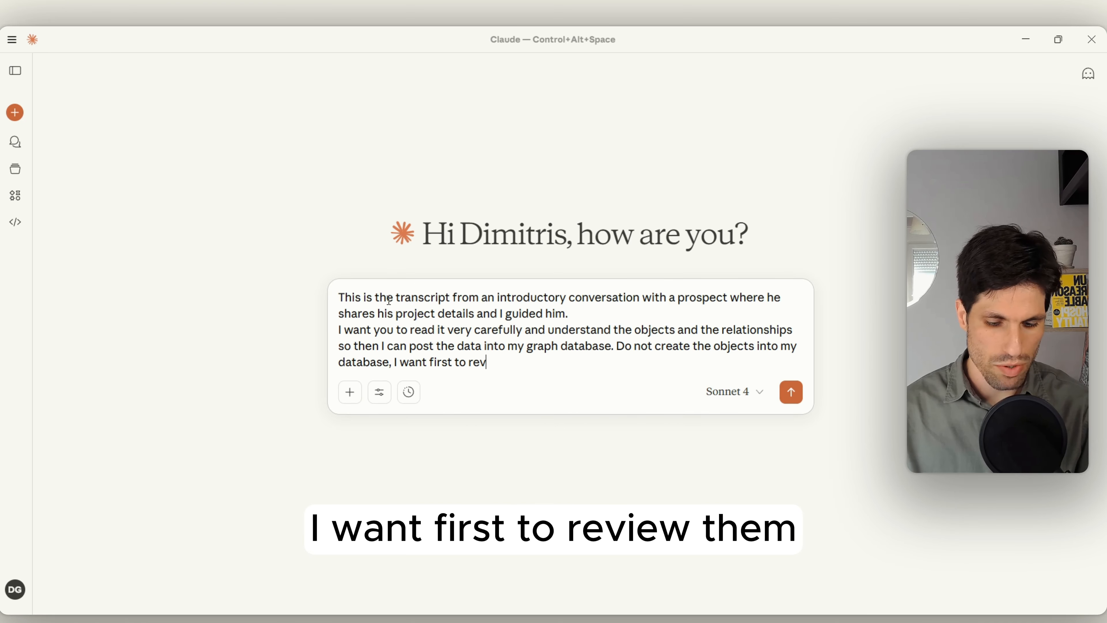
pyautogui.write('iew them')
pyautogui.press('Return')
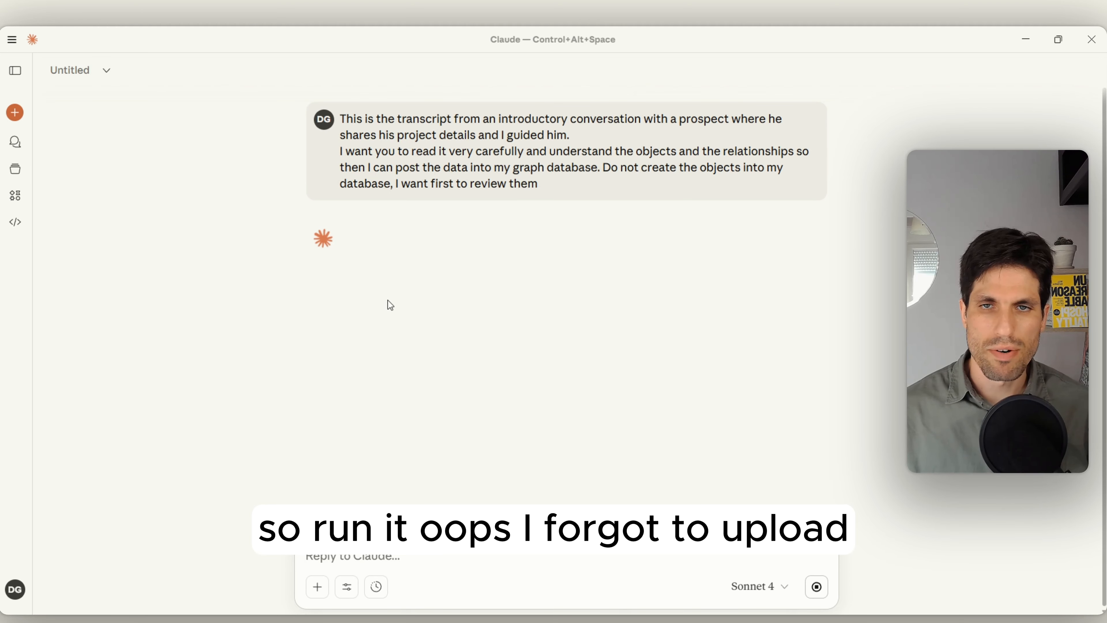
# - Stop the response and copy the full text of the sent prompt, leaving the message unedited
pyautogui.click(817, 588)
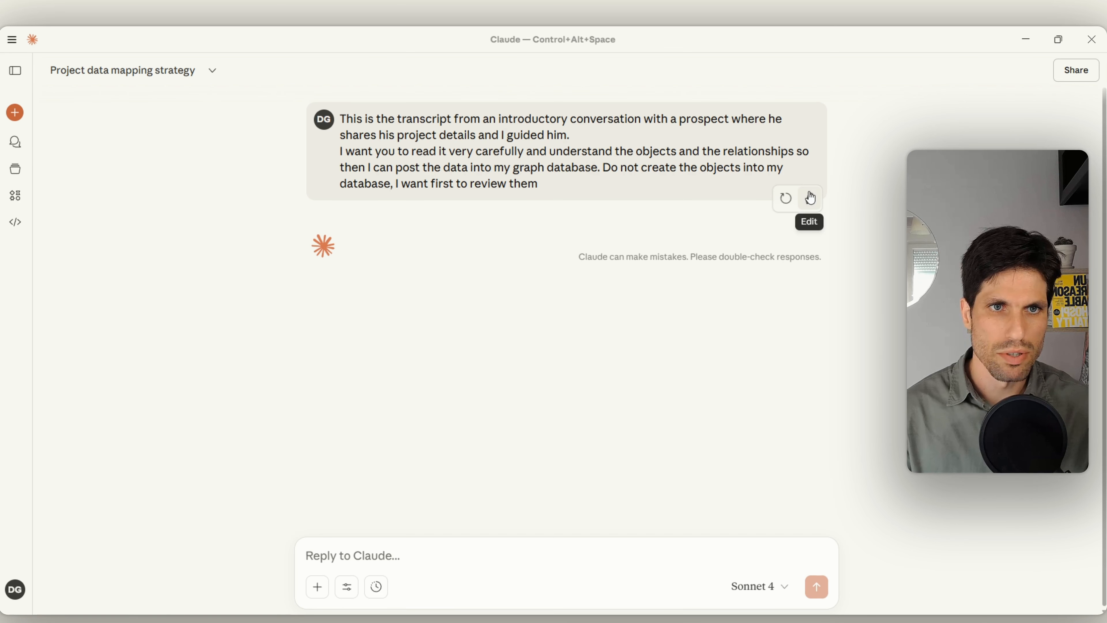
pyautogui.click(810, 199)
pyautogui.moveTo(566, 181); pyautogui.dragTo(335, 124)
pyautogui.hotkey('ctrl', 'c')
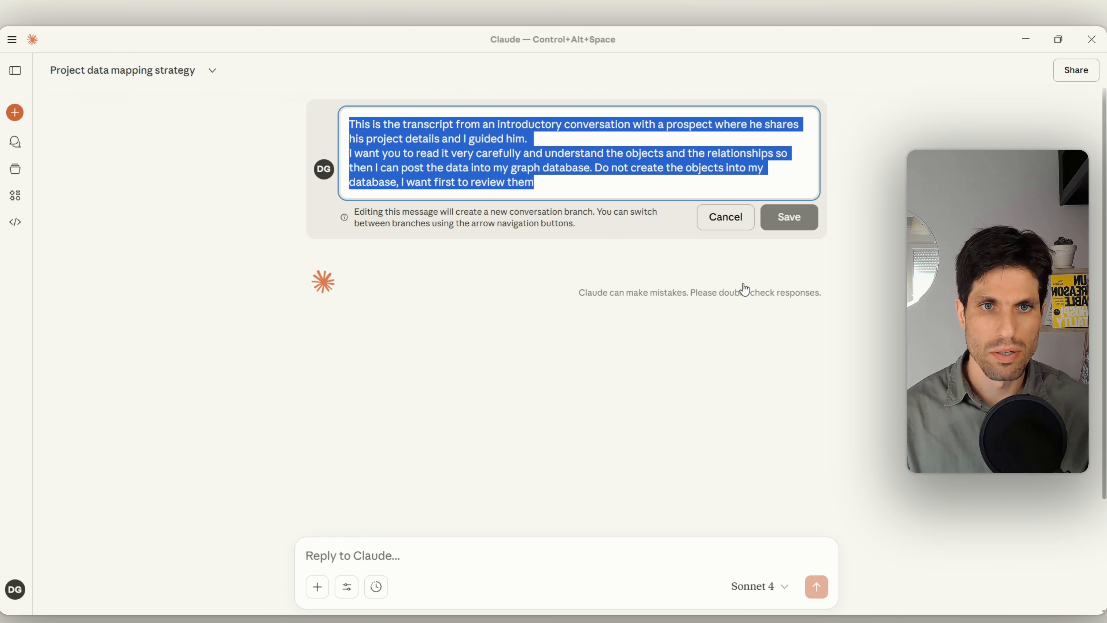
pyautogui.click(727, 218)
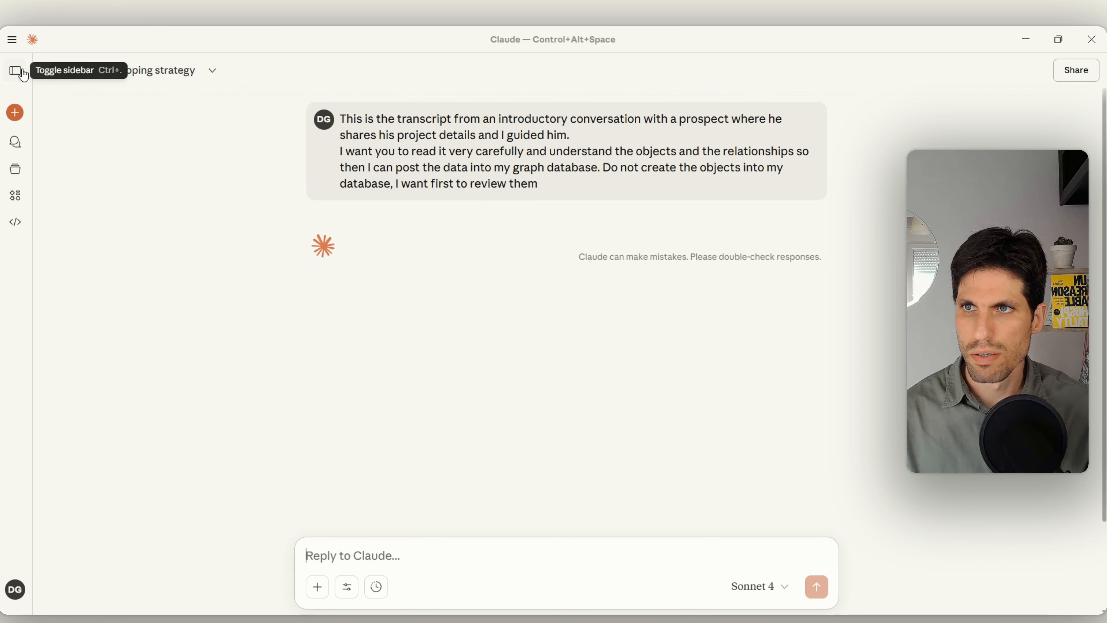
# - Resend the copied prompt in a new chat with the file "Inroductory call for testing.txt" attached
pyautogui.click(15, 113)
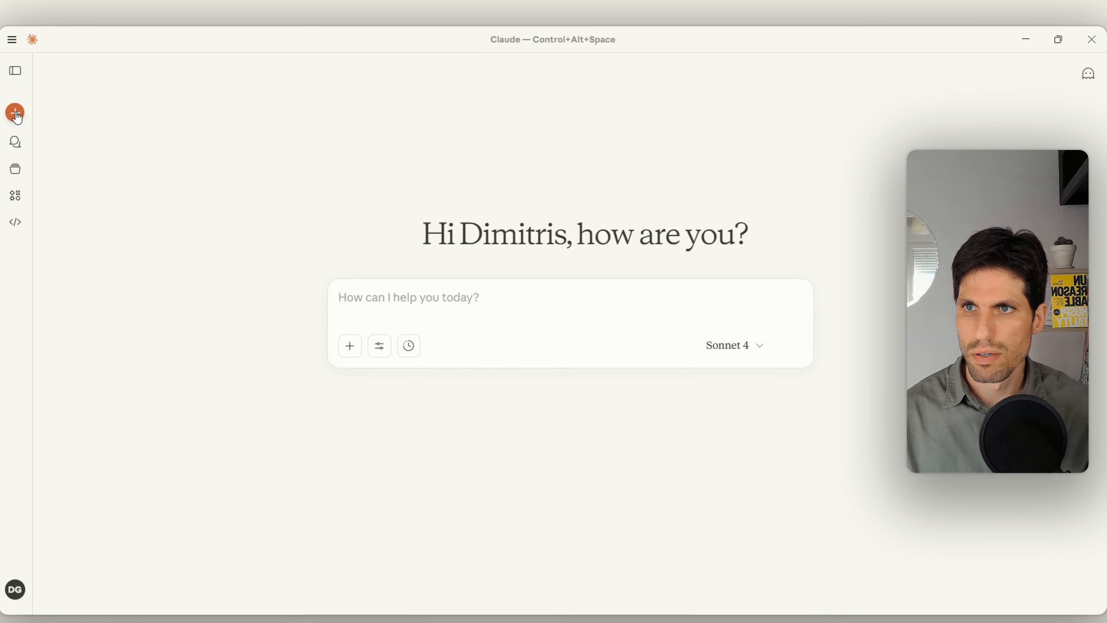
pyautogui.hotkey('ctrl', 'v')
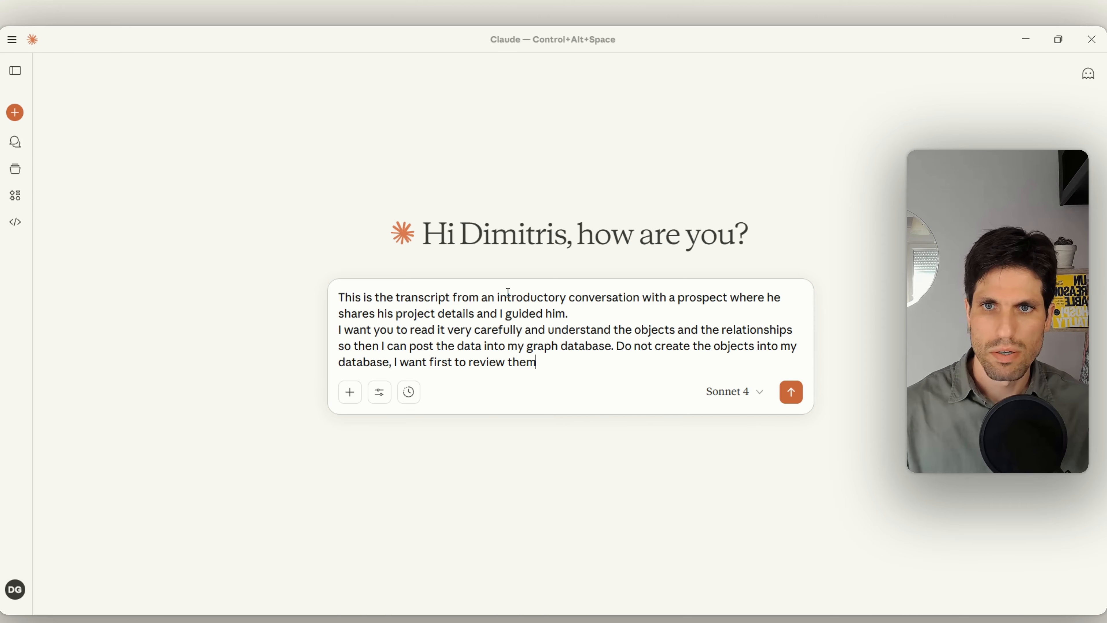
pyautogui.click(350, 395)
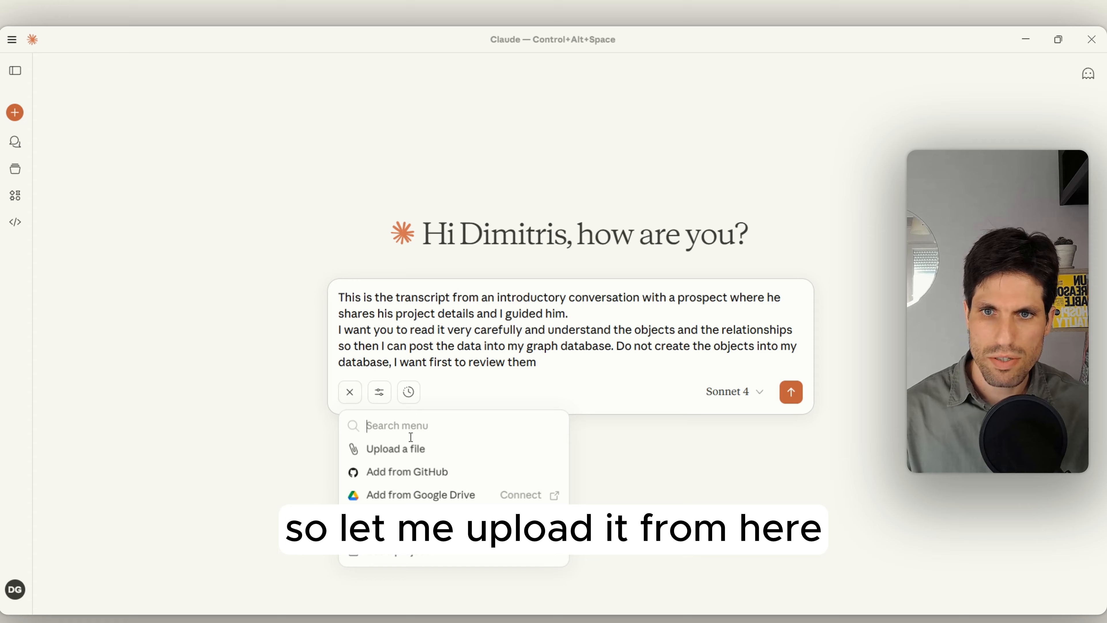
pyautogui.click(411, 449)
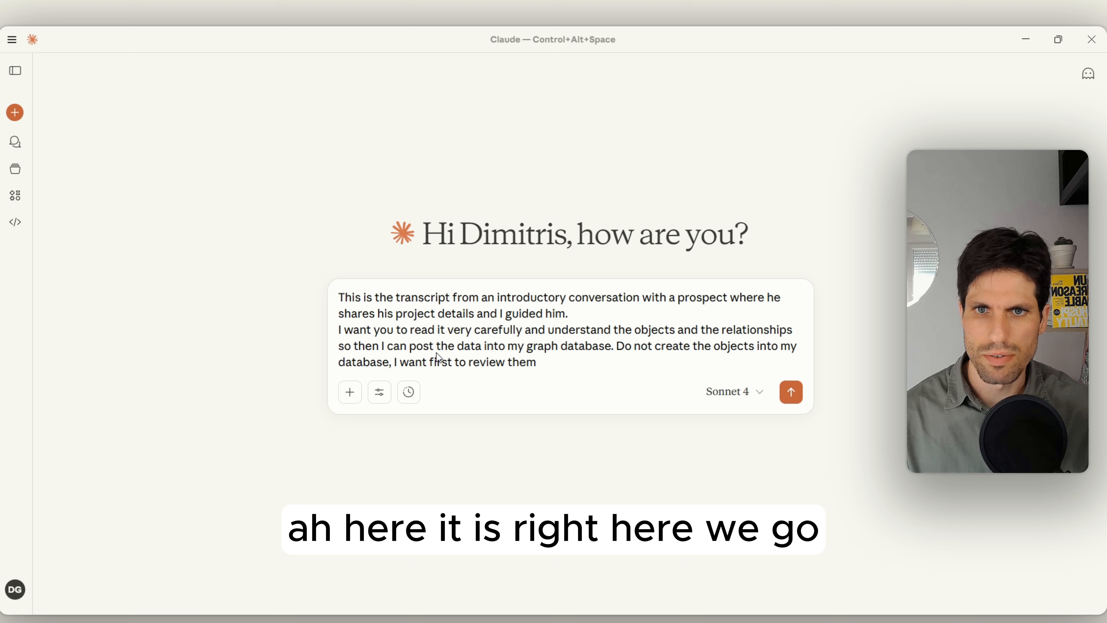
pyautogui.click(804, 399)
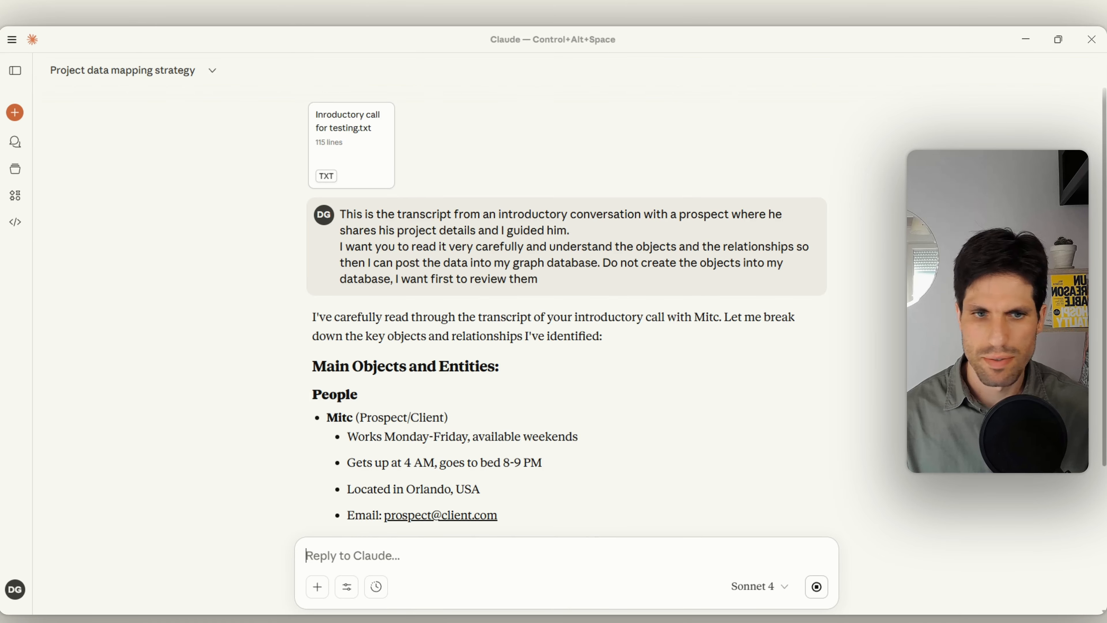
# - Review the extracted entities, key relationships, technical issues and project goals through the end of the response
pyautogui.scroll(-3, 377, 295)
pyautogui.scroll(-7, 377, 295)
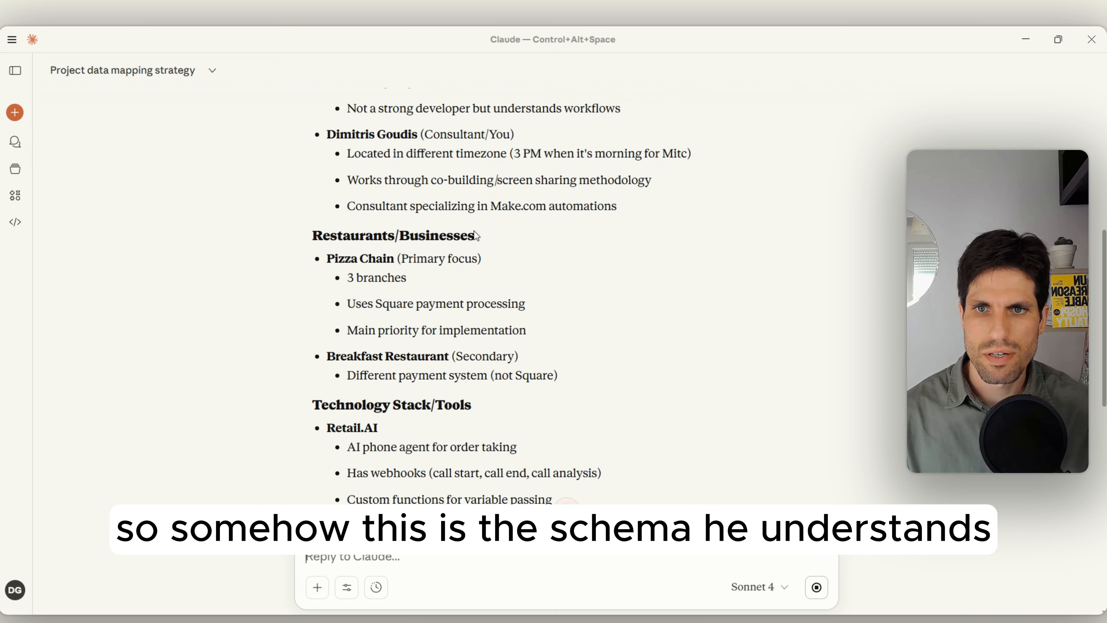
pyautogui.scroll(-6, 422, 287)
pyautogui.scroll(-13, 420, 303)
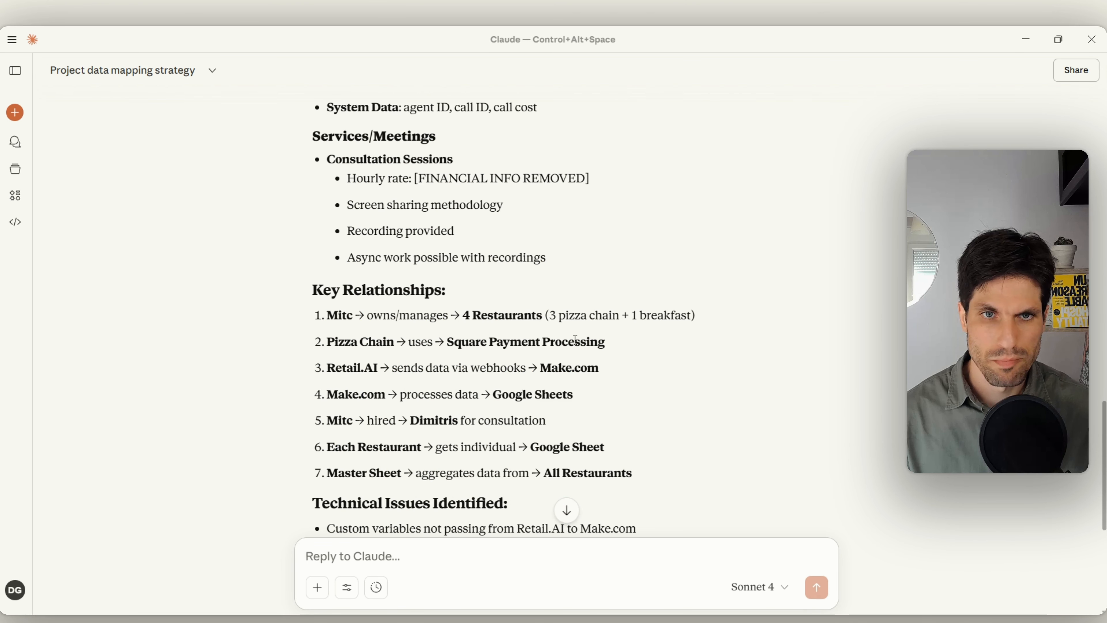
pyautogui.scroll(-5, 370, 364)
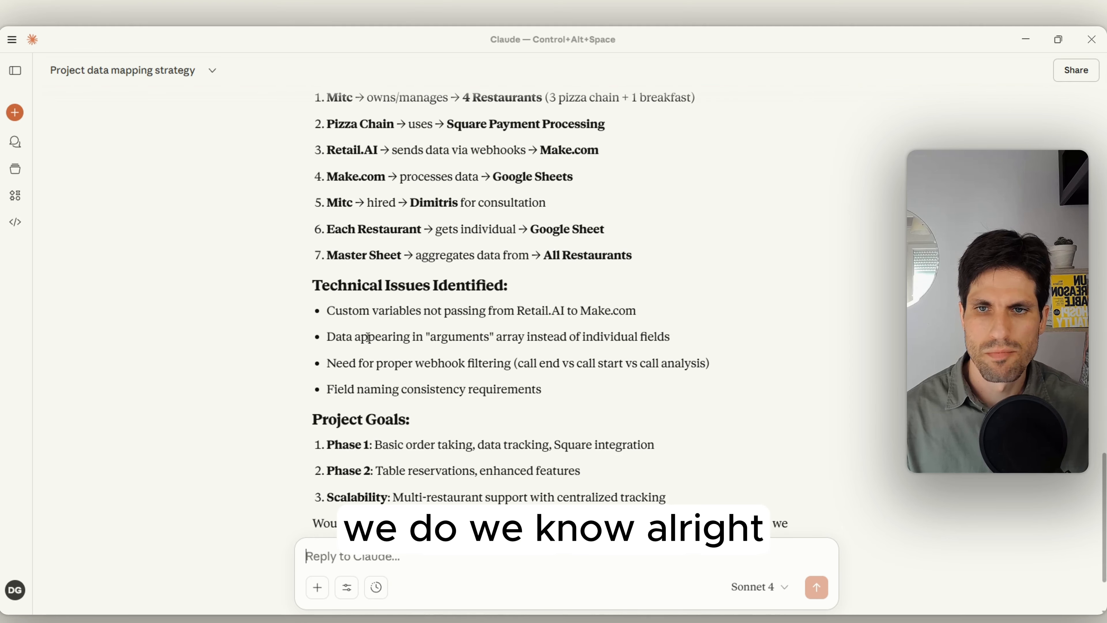
pyautogui.scroll(-3, 370, 348)
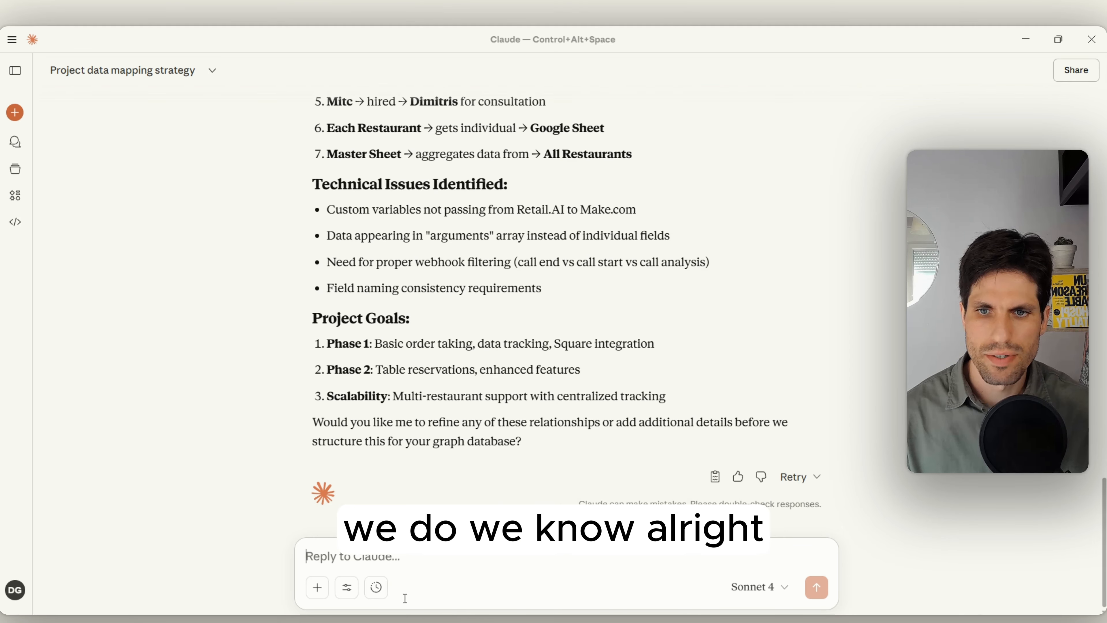
# - Begin the reply with "Great now", dropping the "show me" wording
pyautogui.write('Gre')
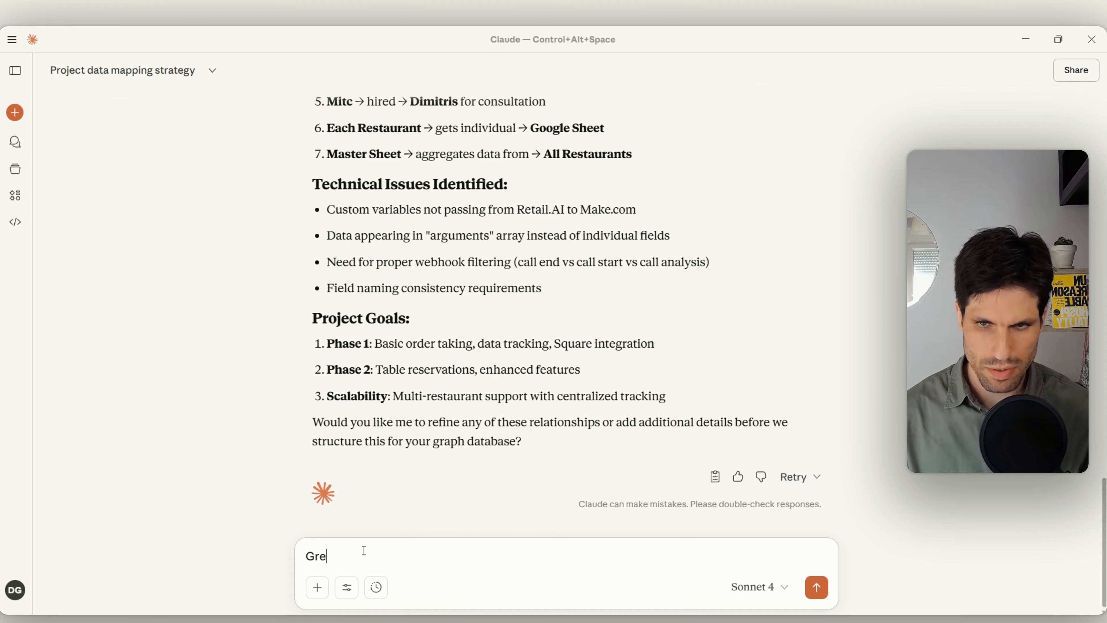
pyautogui.write('at show me')
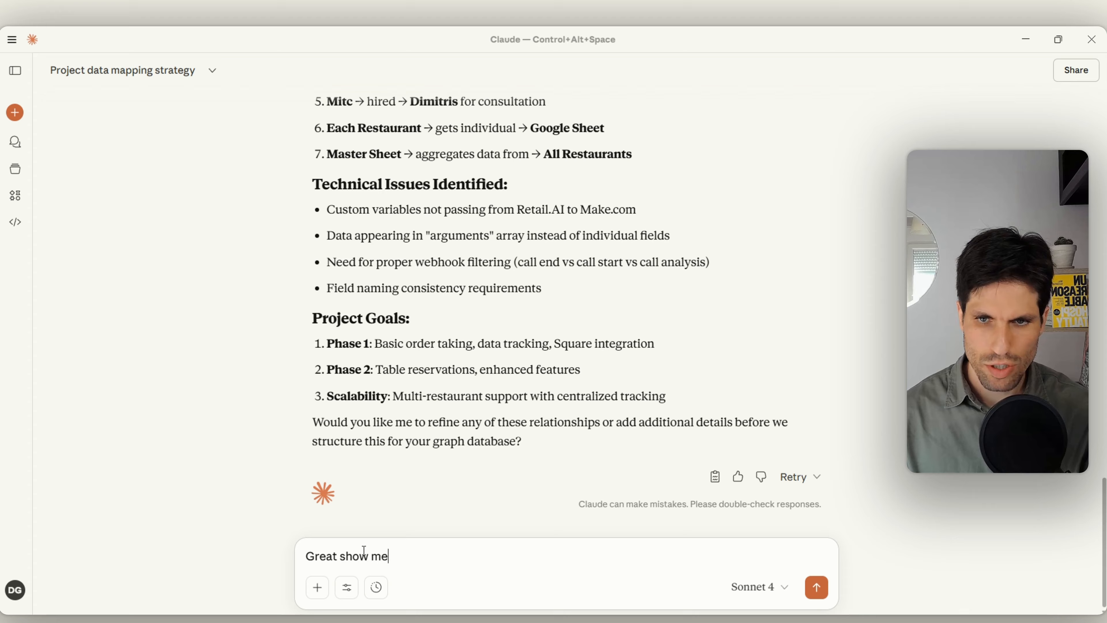
pyautogui.write(' now')
pyautogui.press('BackSpace')
pyautogui.press('BackSpace')
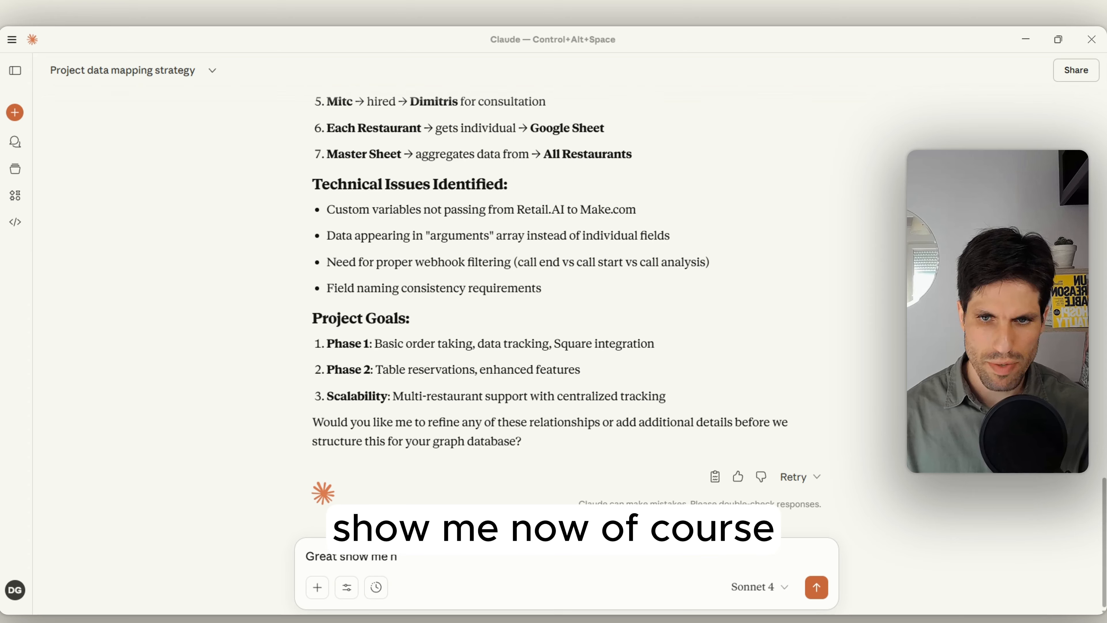
pyautogui.write('o')
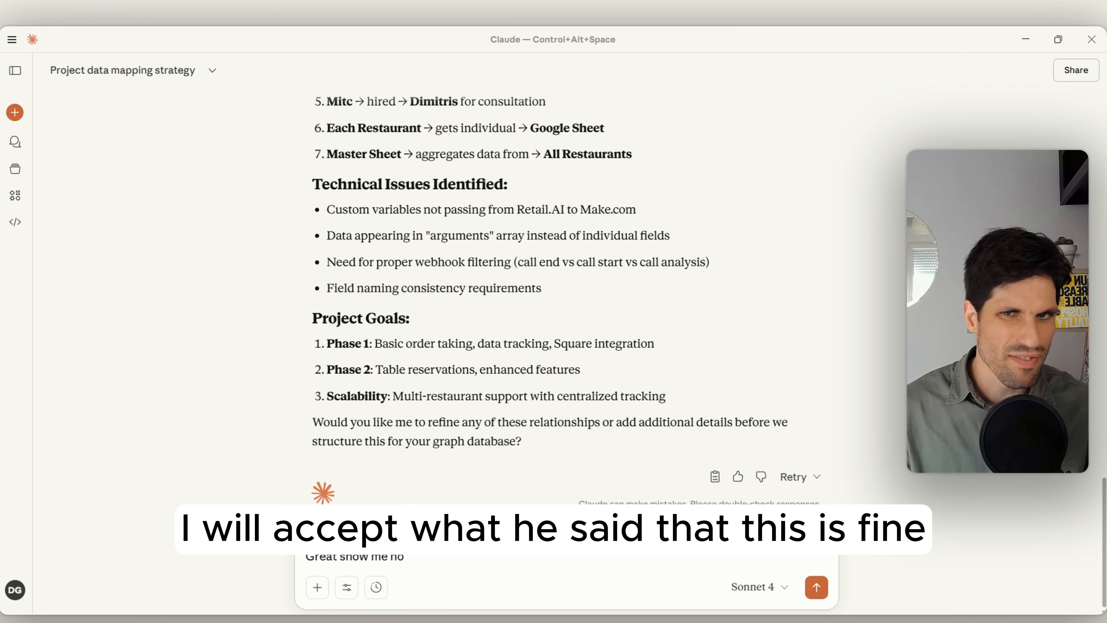
pyautogui.press('BackSpace')
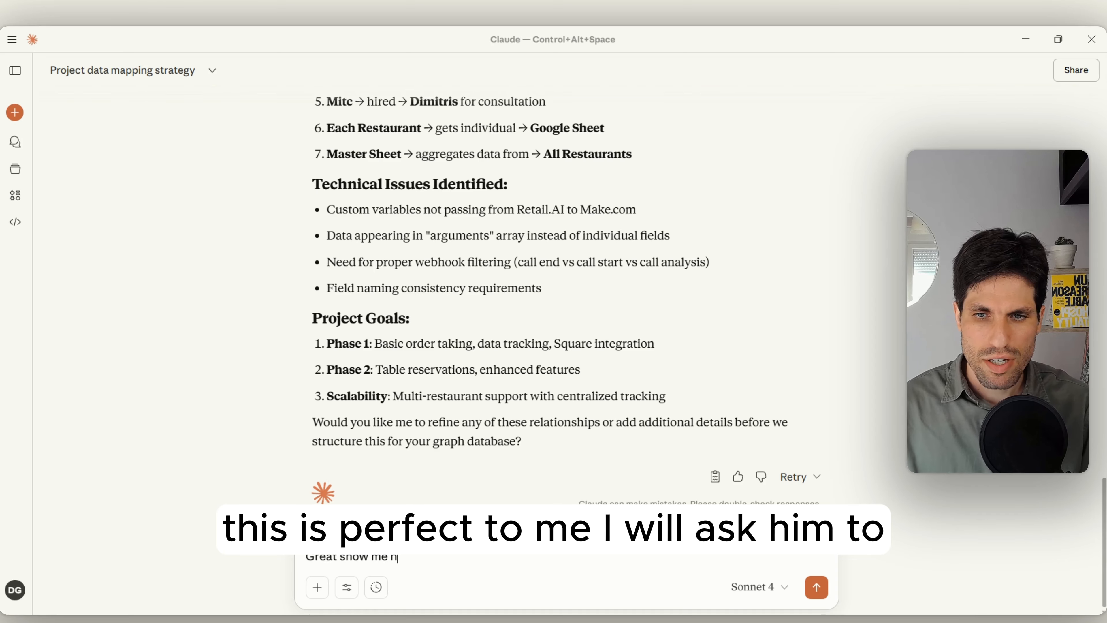
pyautogui.press('BackSpace')
pyautogui.press('BackSpace')
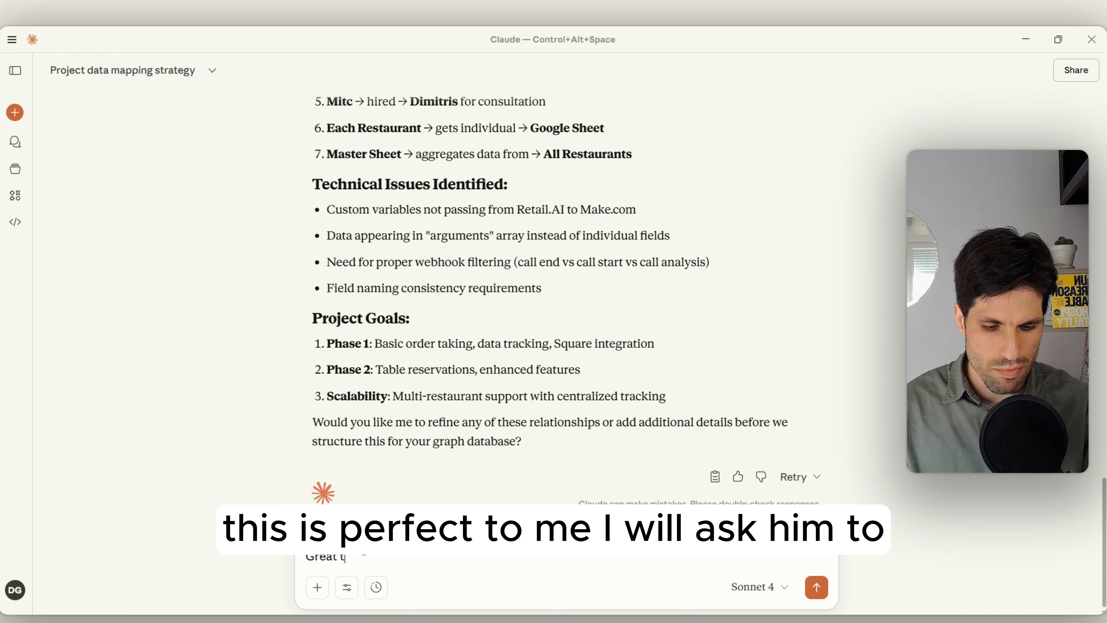
pyautogui.write('now a')
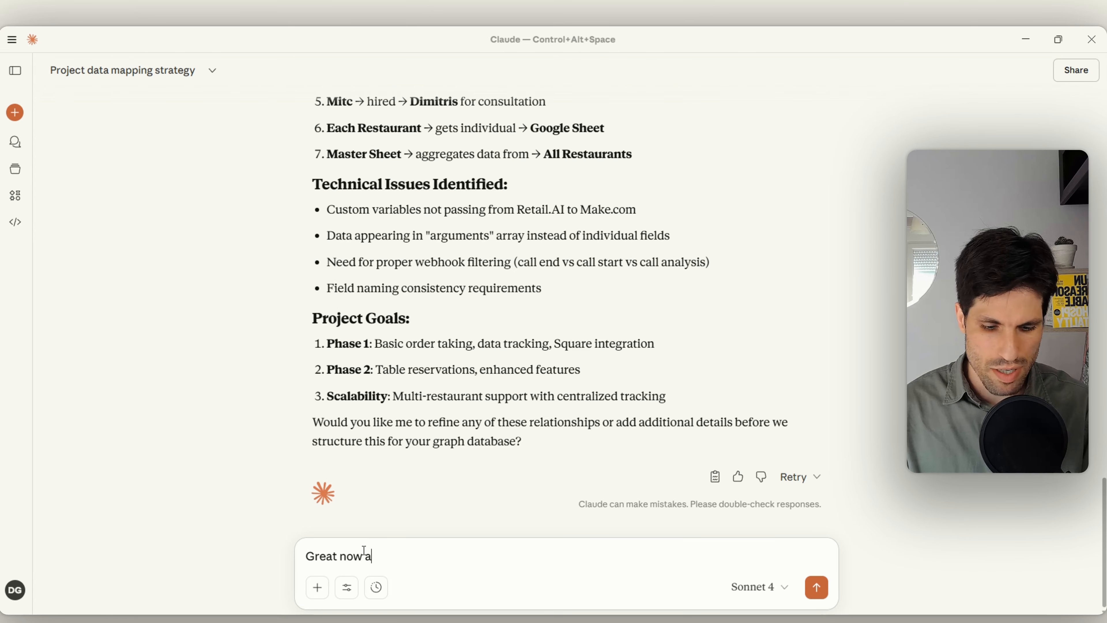
pyautogui.press('BackSpace')
# - Continue the reply with "create the schema for the"
pyautogui.write('create th')
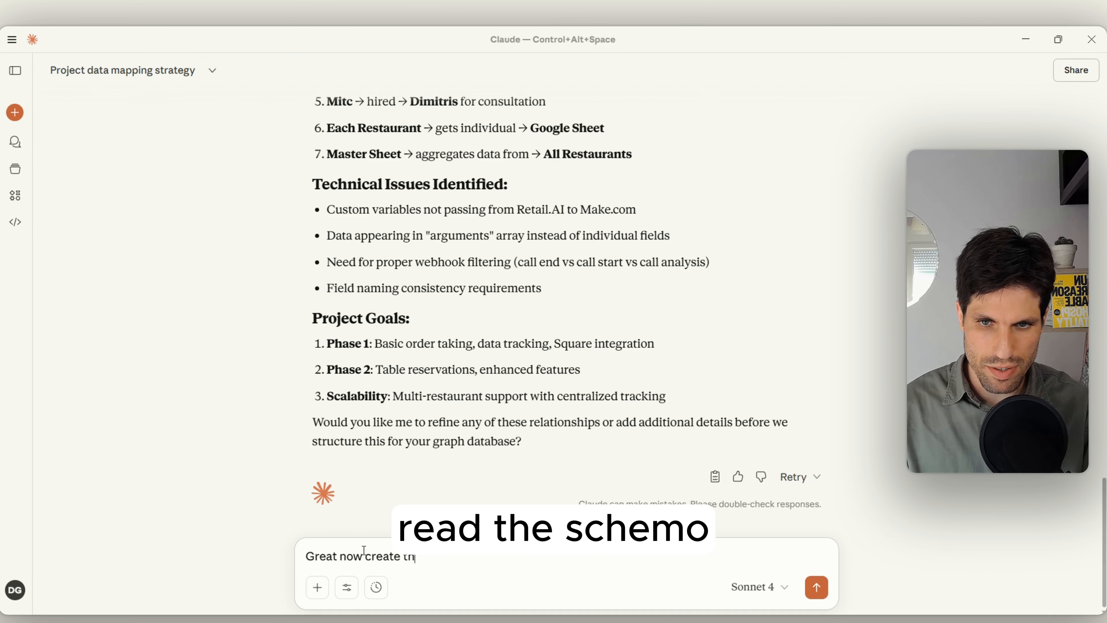
pyautogui.write('e schema')
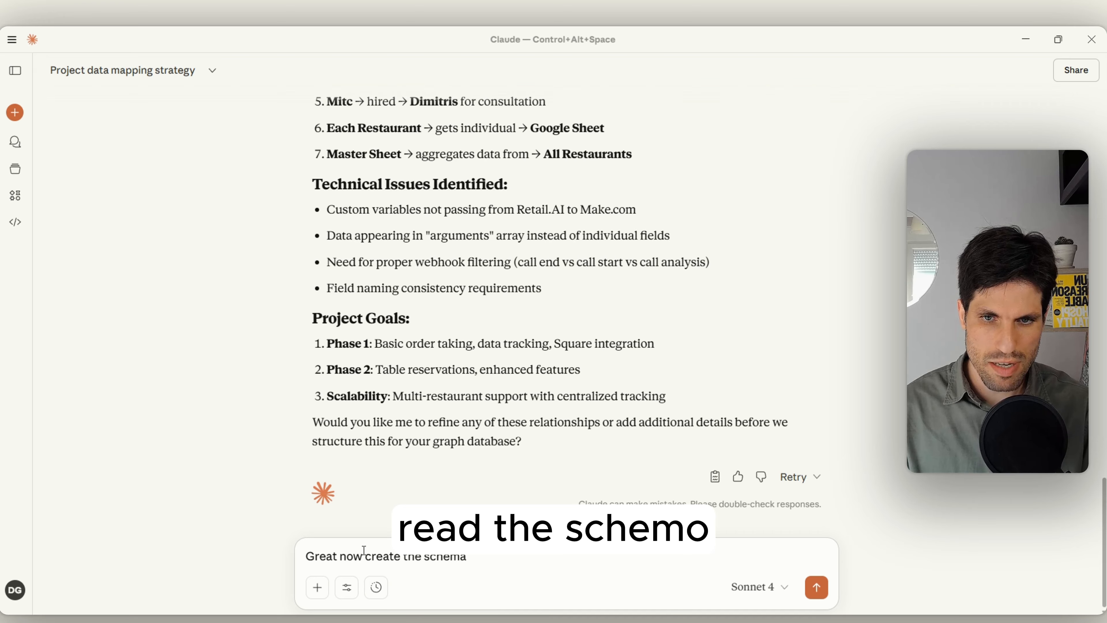
pyautogui.press('BackSpace')
pyautogui.press('BackSpace')
pyautogui.press('BackSpace')
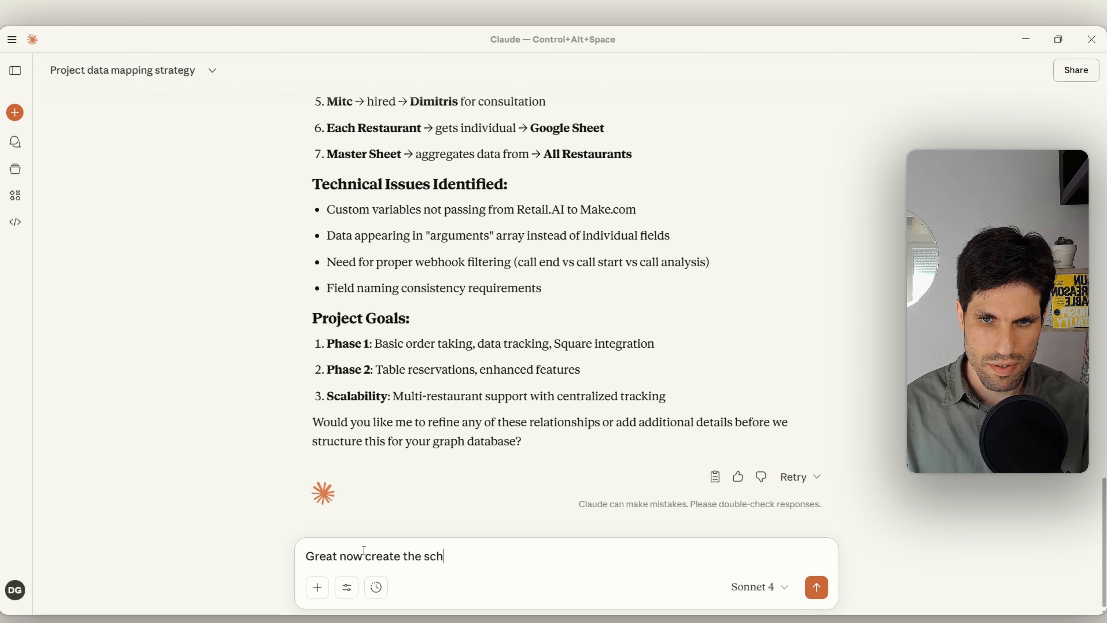
pyautogui.write('e')
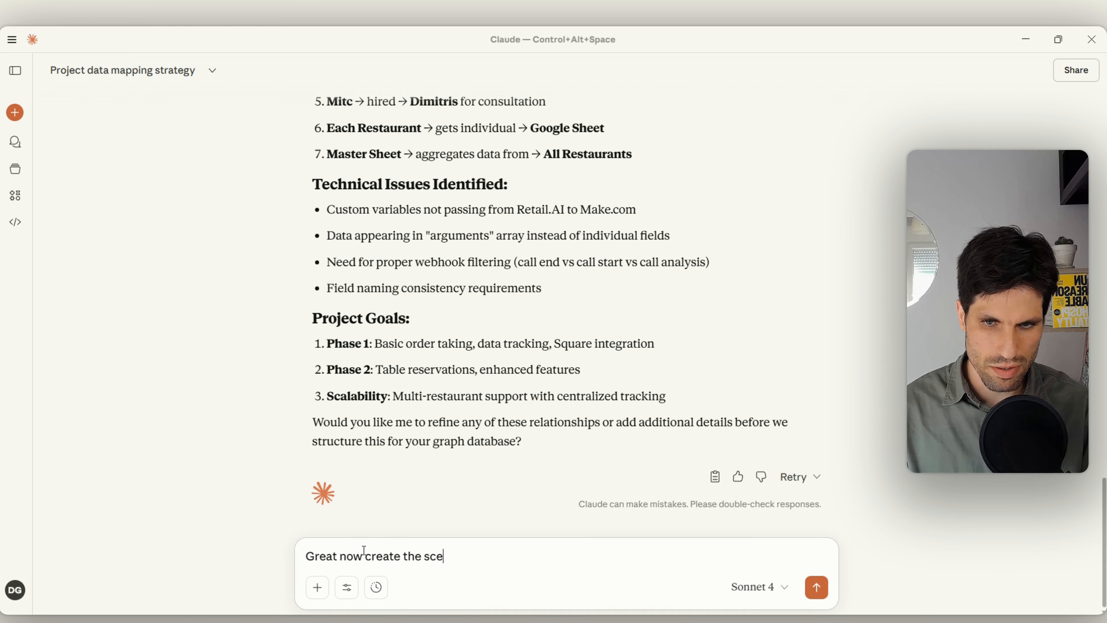
pyautogui.write('mahema for the')
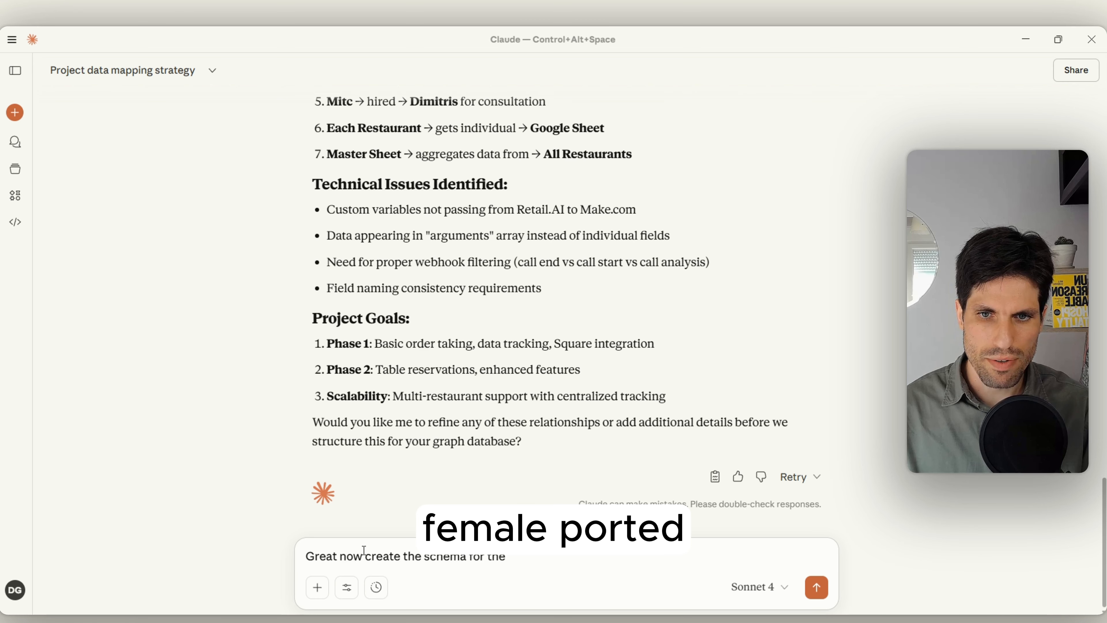
# - Complete the reply with "graph database" and send it
pyautogui.write(' da')
pyautogui.press('BackSpace')
pyautogui.press('BackSpace')
pyautogui.write('g')
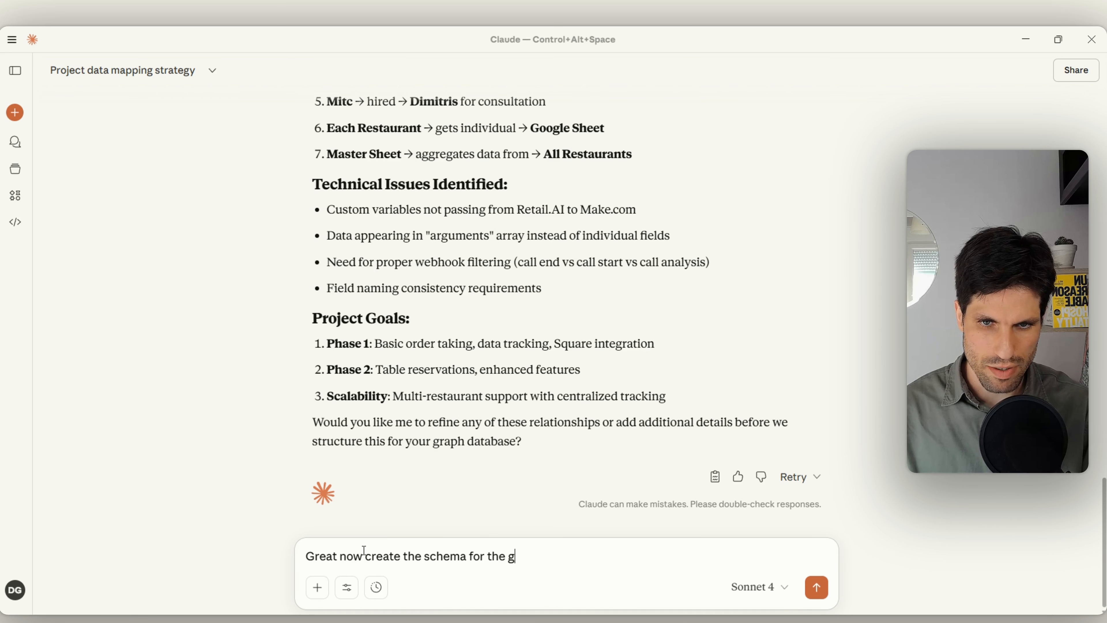
pyautogui.write('raph qatabase')
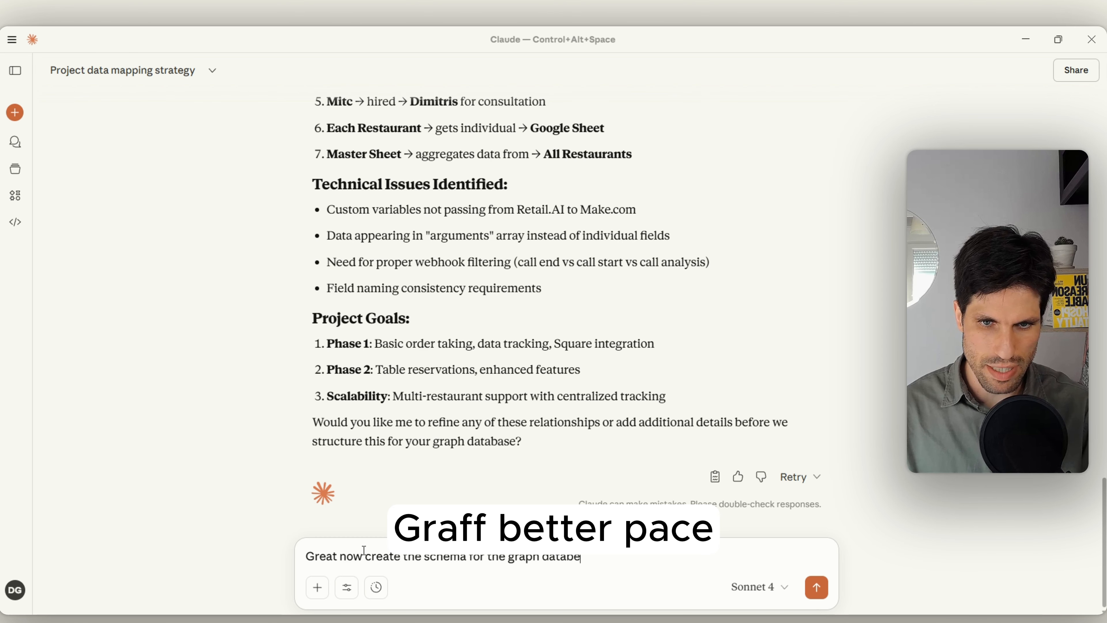
pyautogui.press('Return')
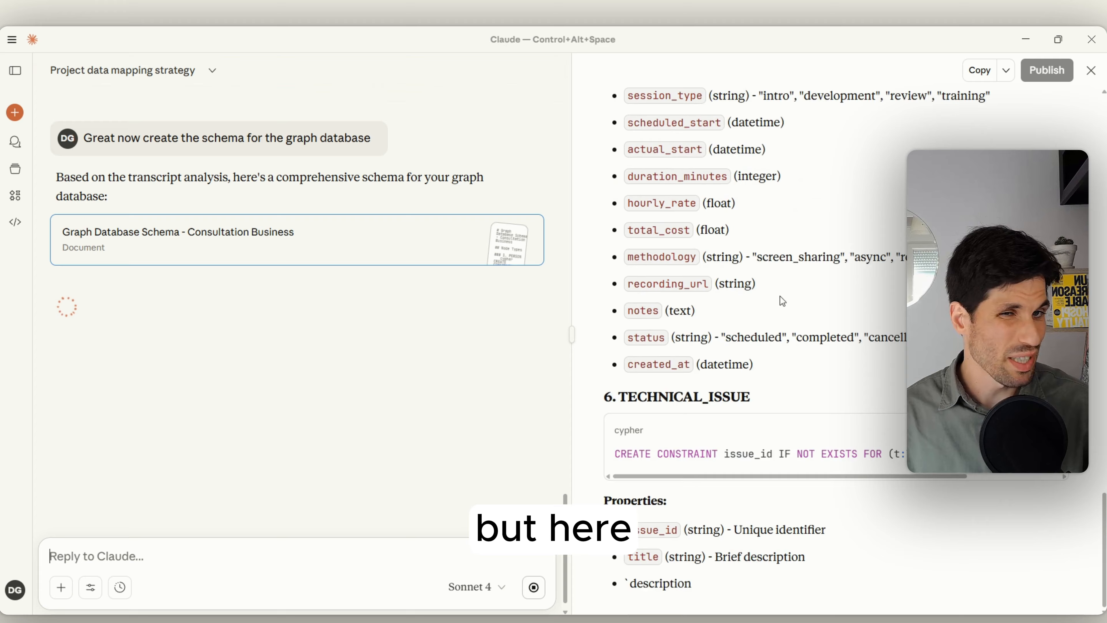
# - Examine the schema document's node properties, field types and Relationships section, and read the accompanying design summary through its end
pyautogui.scroll(5, 735, 311)
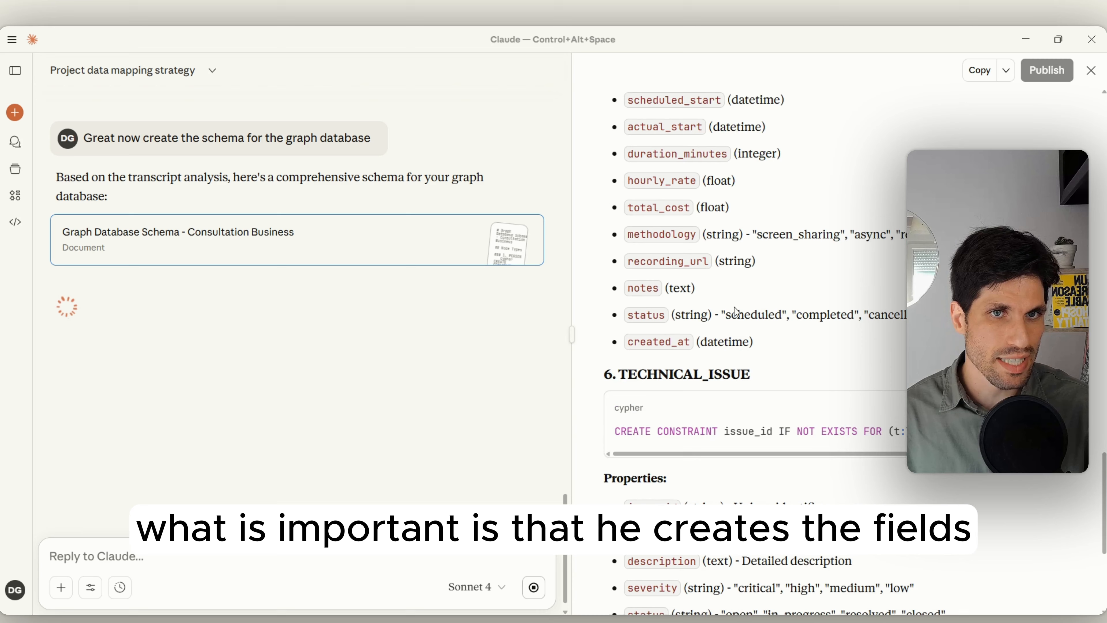
pyautogui.doubleClick(717, 190)
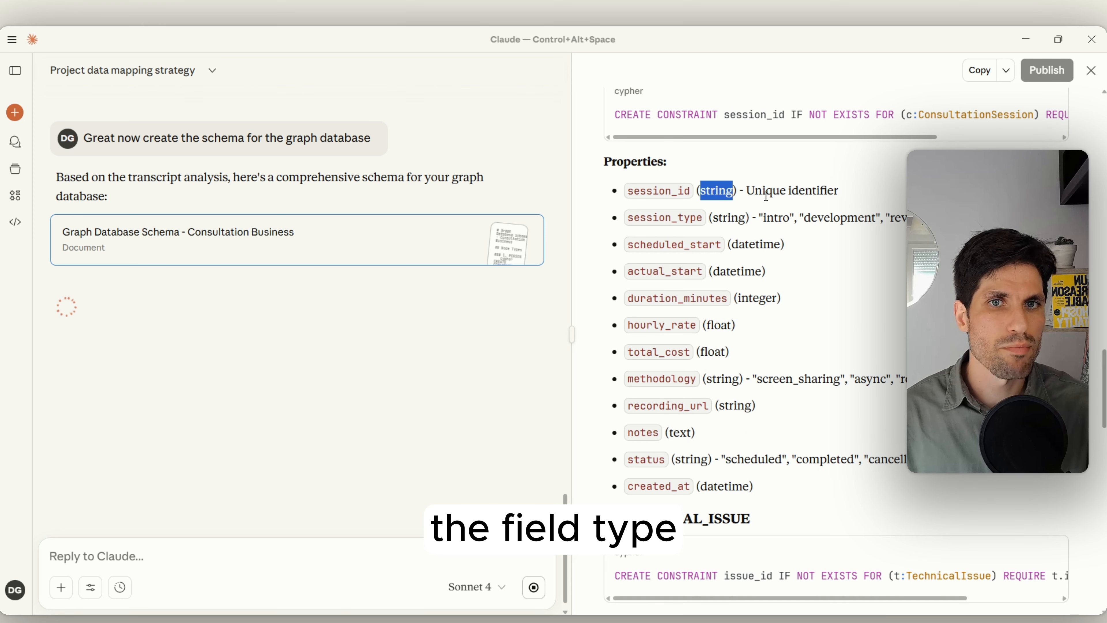
pyautogui.scroll(-5, 879, 266)
pyautogui.scroll(-10, 879, 270)
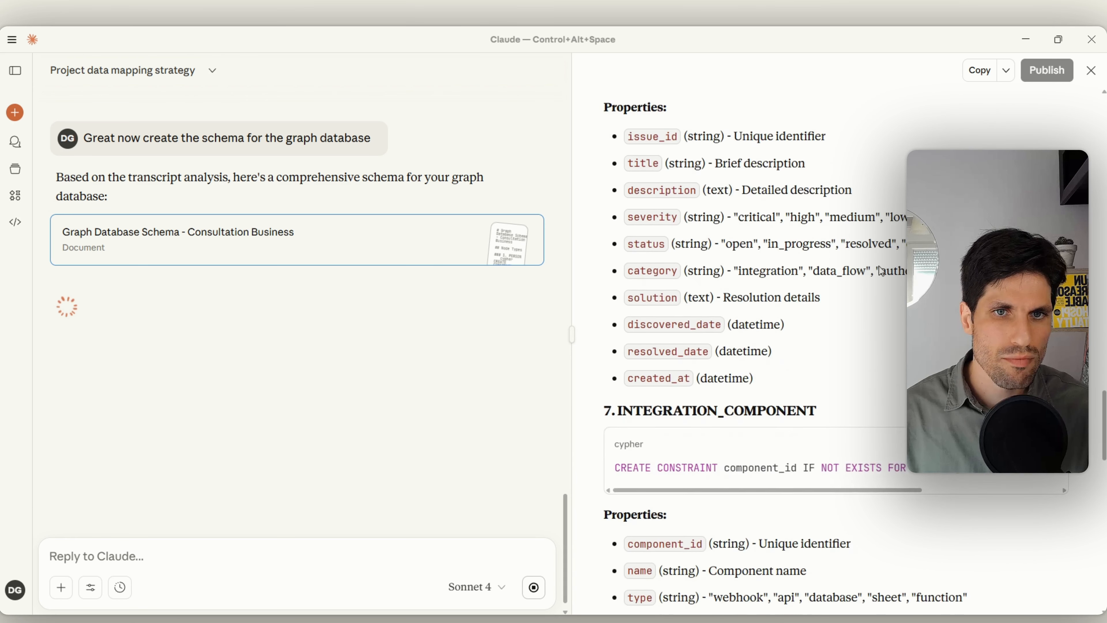
pyautogui.scroll(-7, 879, 265)
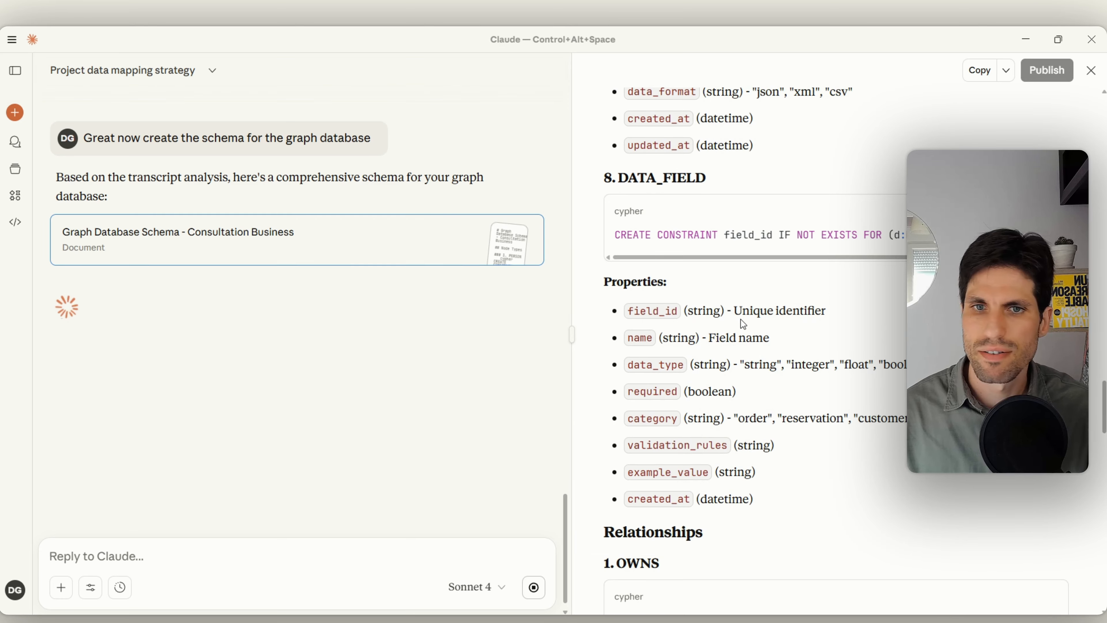
pyautogui.scroll(-7, 744, 324)
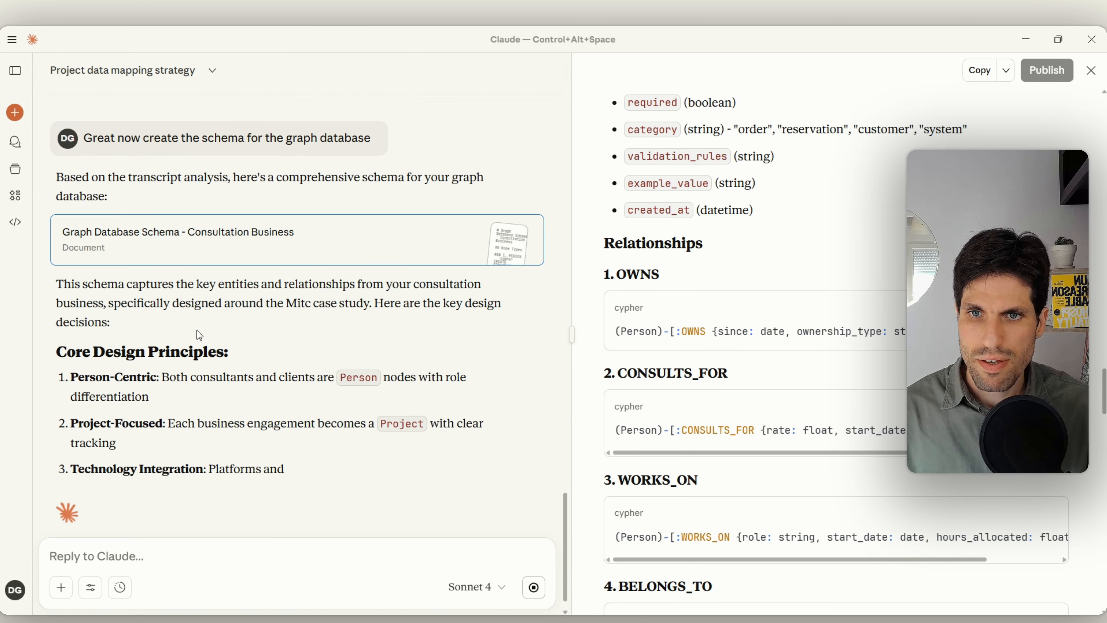
pyautogui.moveTo(605, 244); pyautogui.dragTo(716, 234)
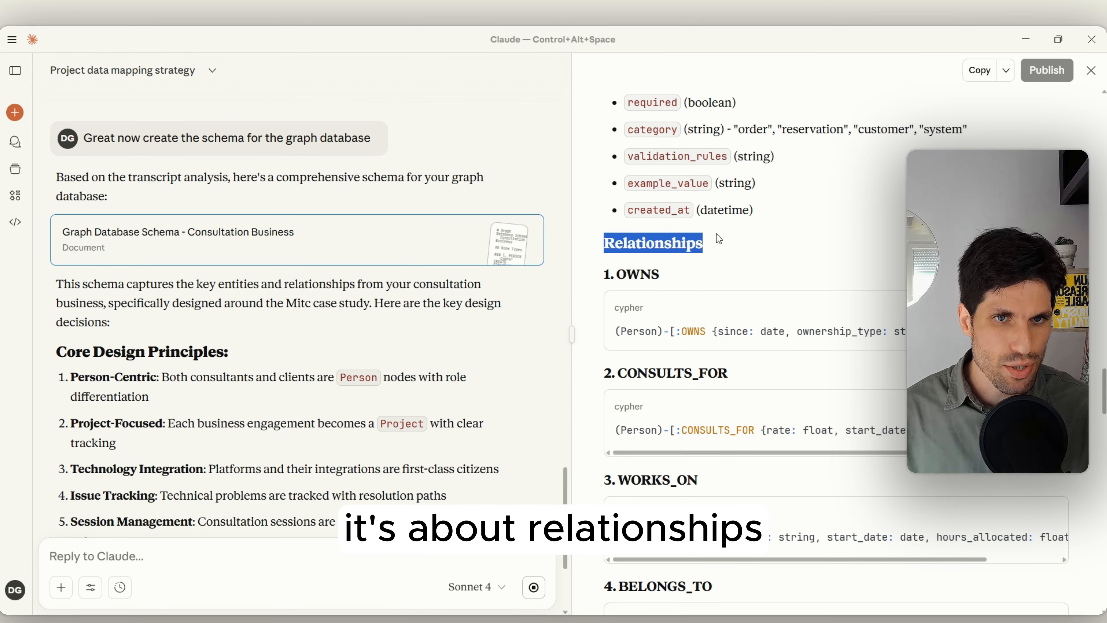
pyautogui.click(717, 234)
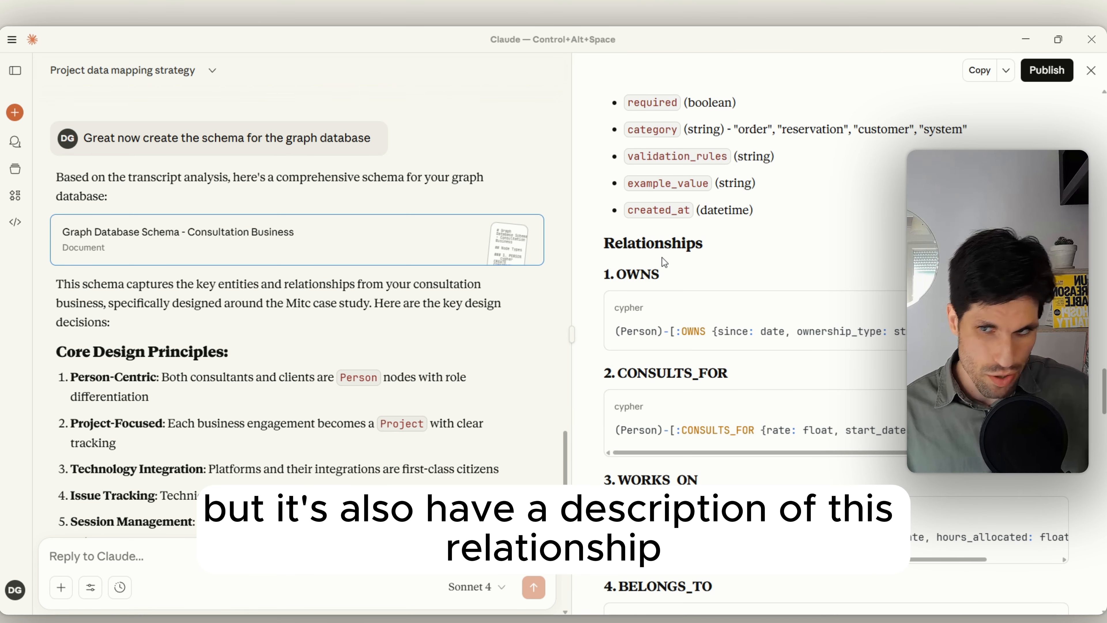
pyautogui.scroll(-8, 126, 490)
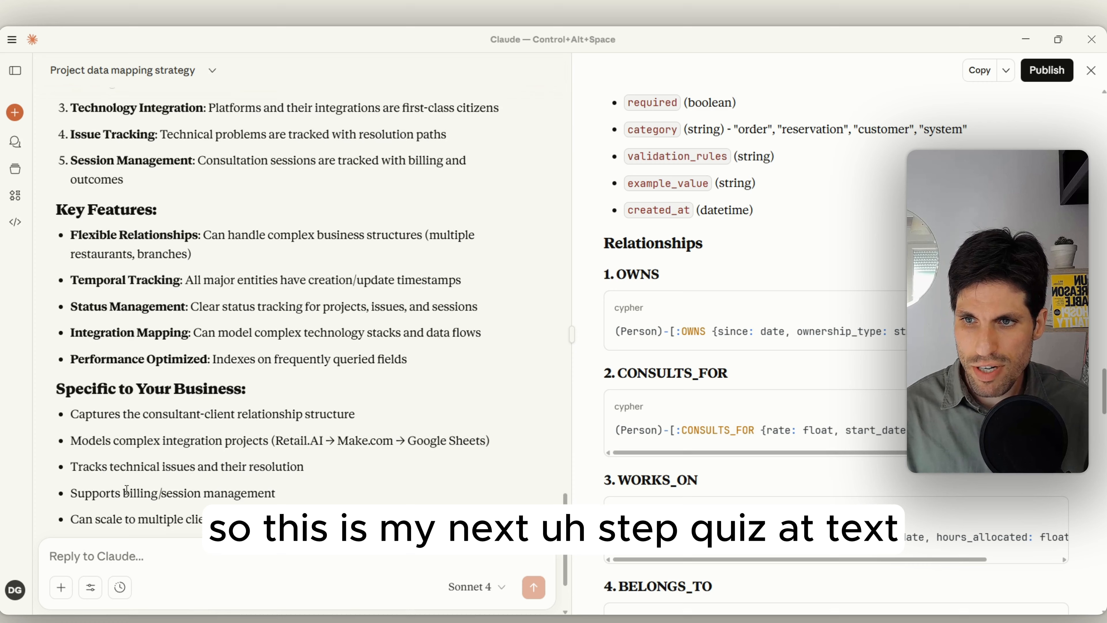
pyautogui.scroll(-2, 126, 490)
# - Draft the reply "Please add a text 20-25 words length that describes the realtionships between objects"
pyautogui.write('Please add a text')
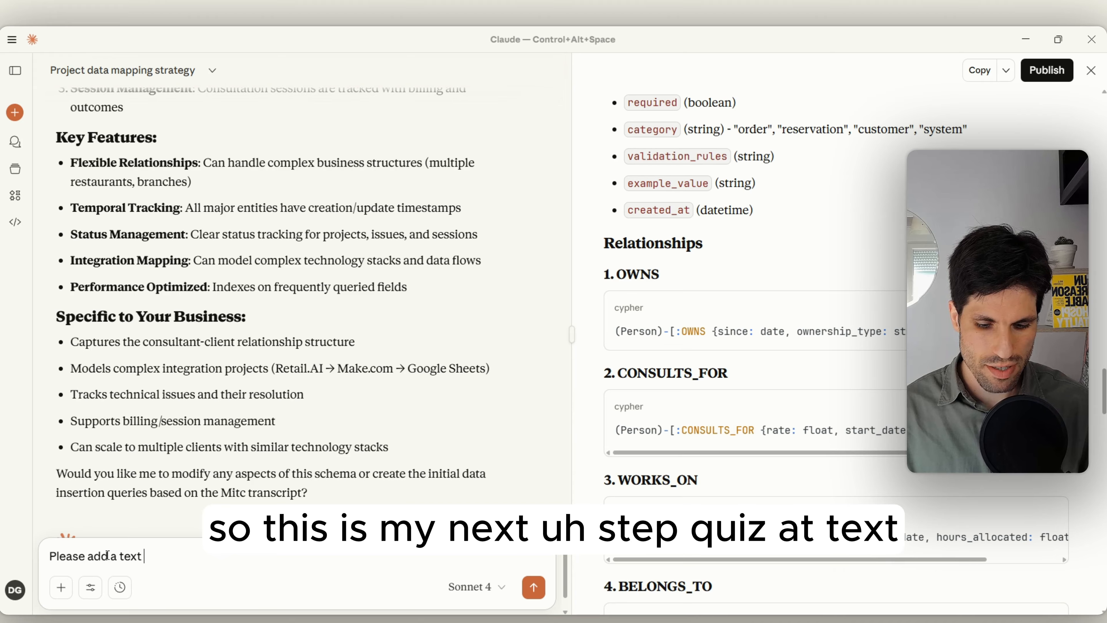
pyautogui.write('20-25 words e')
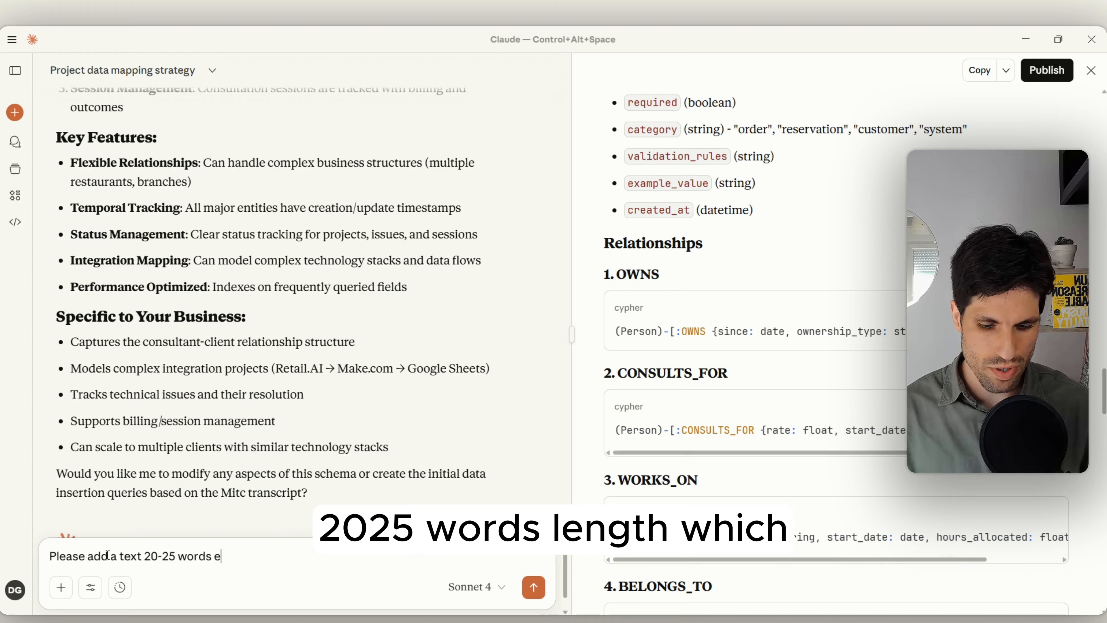
pyautogui.write('h')
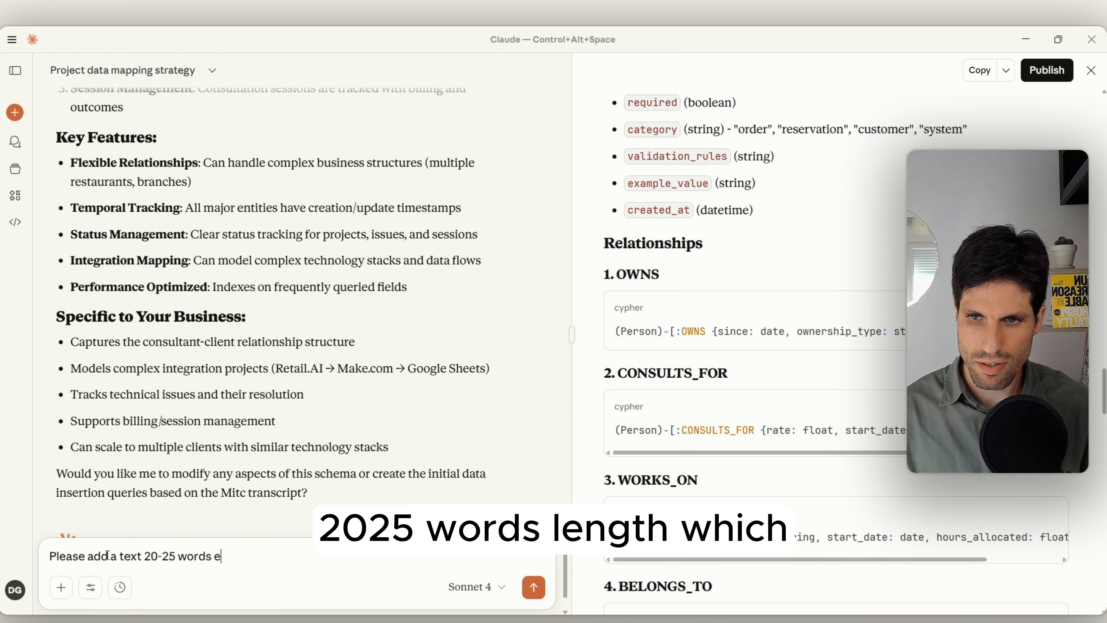
pyautogui.write('f')
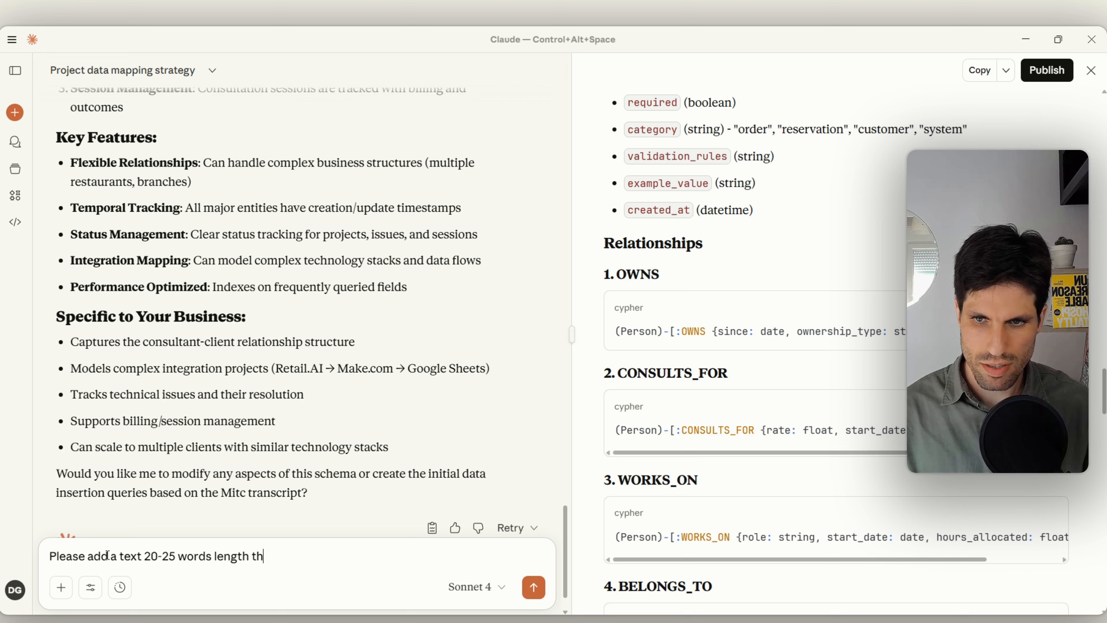
pyautogui.write('t')
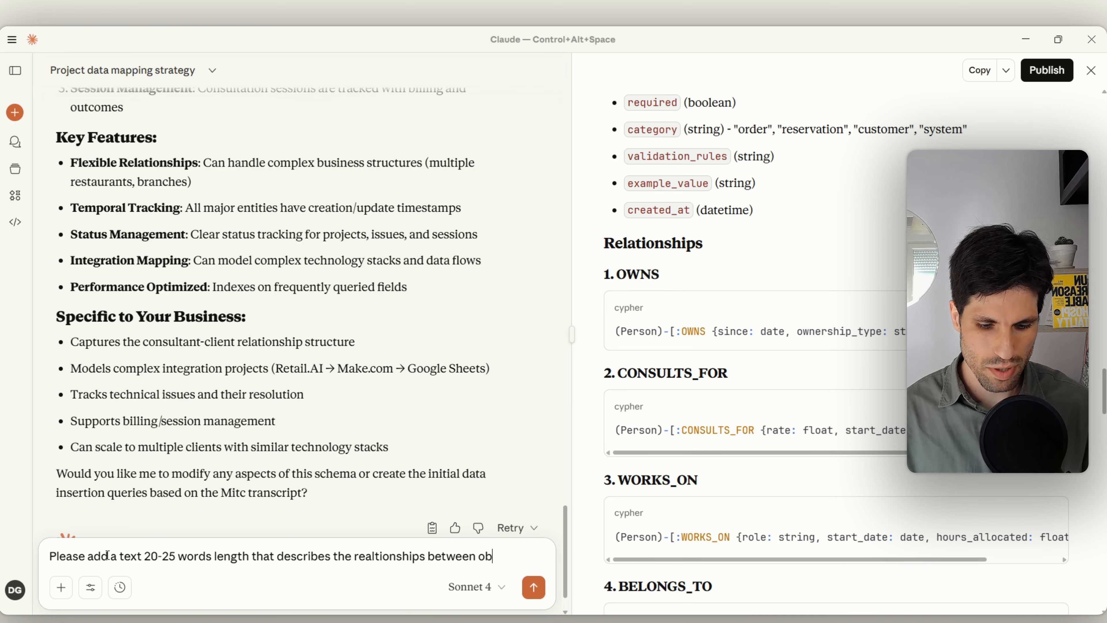
pyautogui.write('jects an')
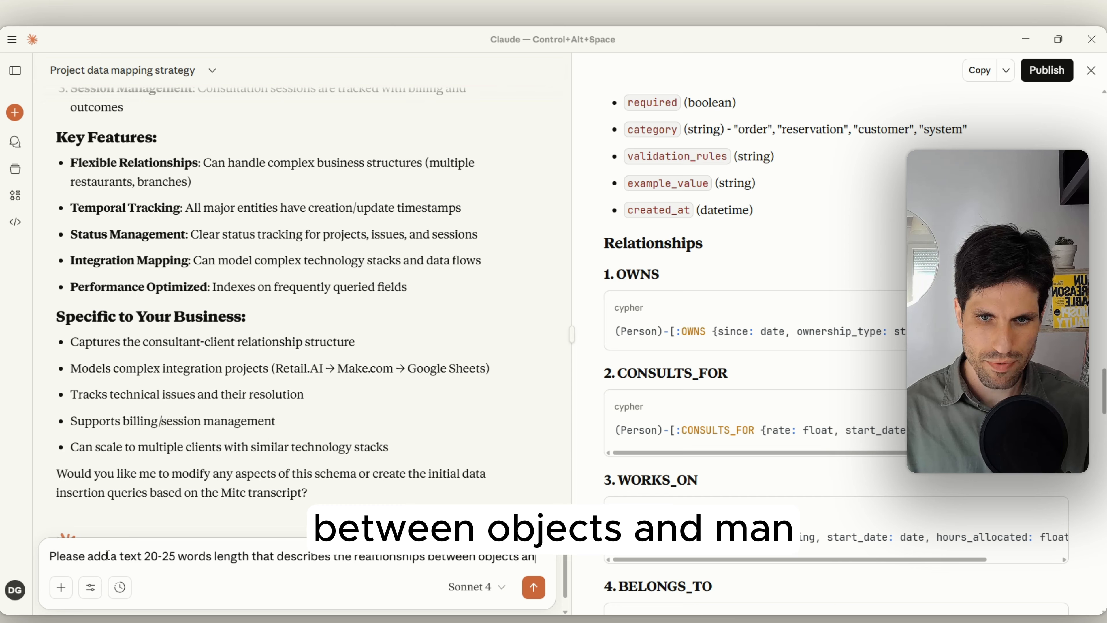
# - Continue the reply with "and then use this descriptions as extra information into the relationships" and send it
pyautogui.write('d then ')
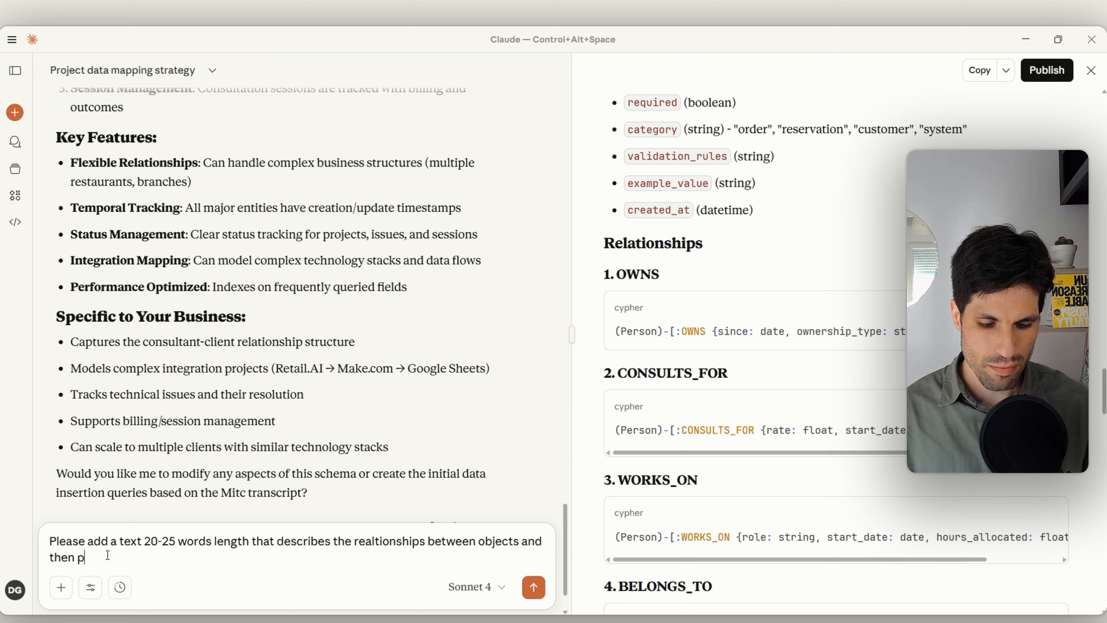
pyautogui.write('put thi')
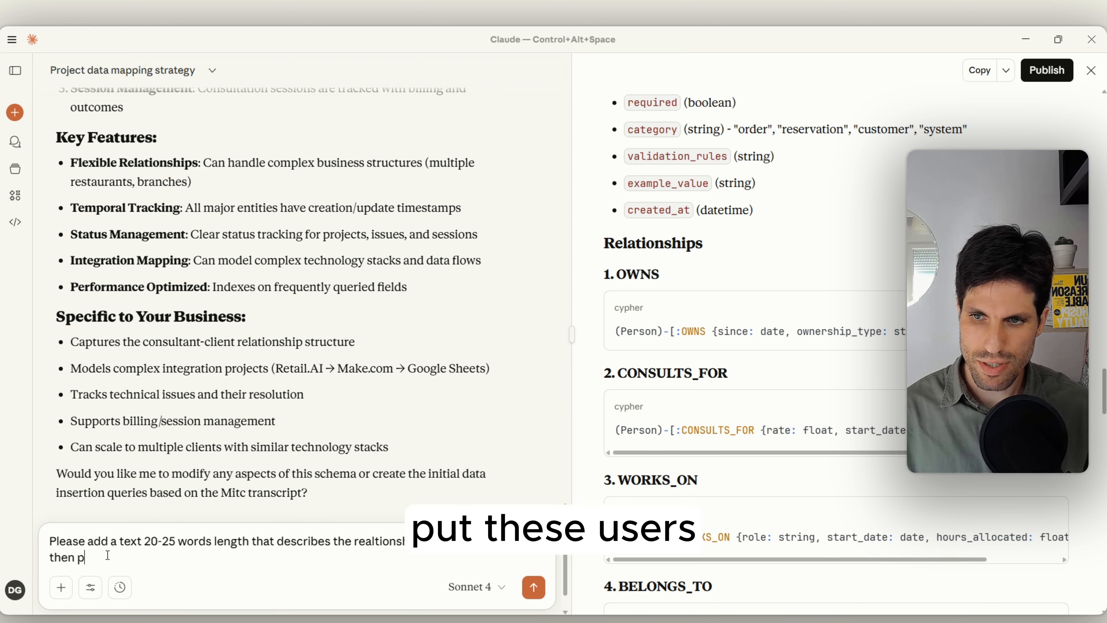
pyautogui.press('BackSpace')
pyautogui.write('use the')
pyautogui.press('BackSpace')
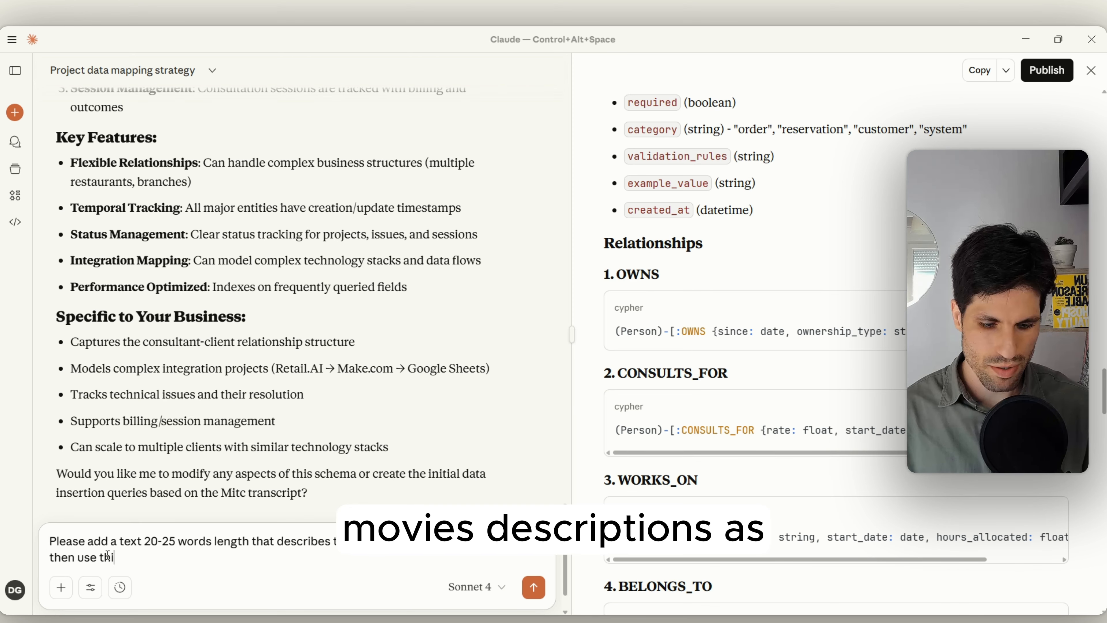
pyautogui.write('is descriptions as')
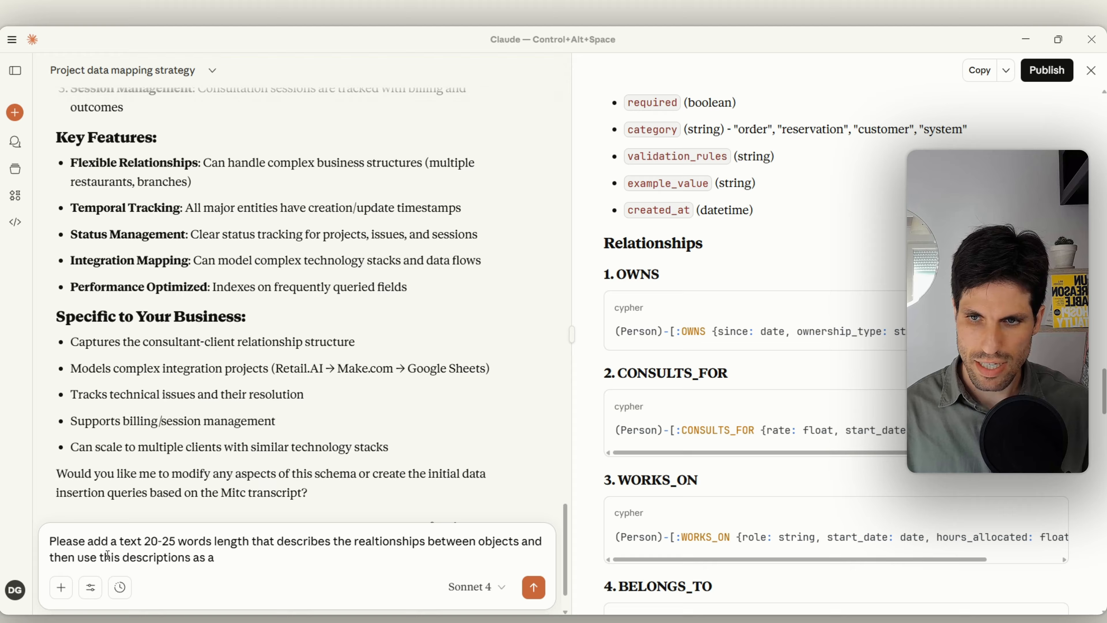
pyautogui.write('a in')
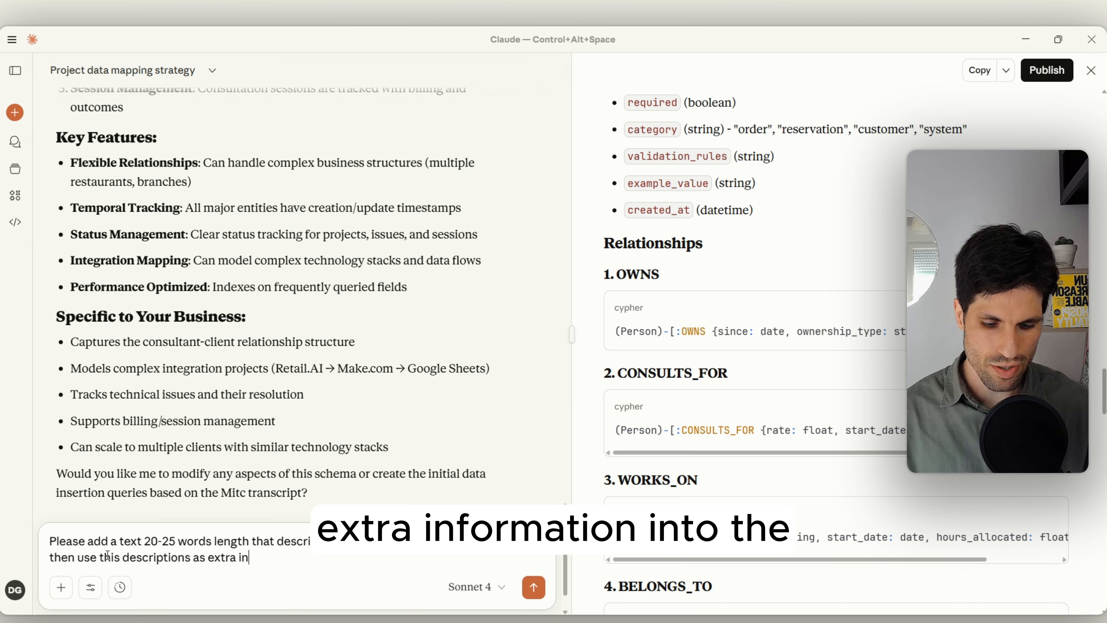
pyautogui.write('formation int')
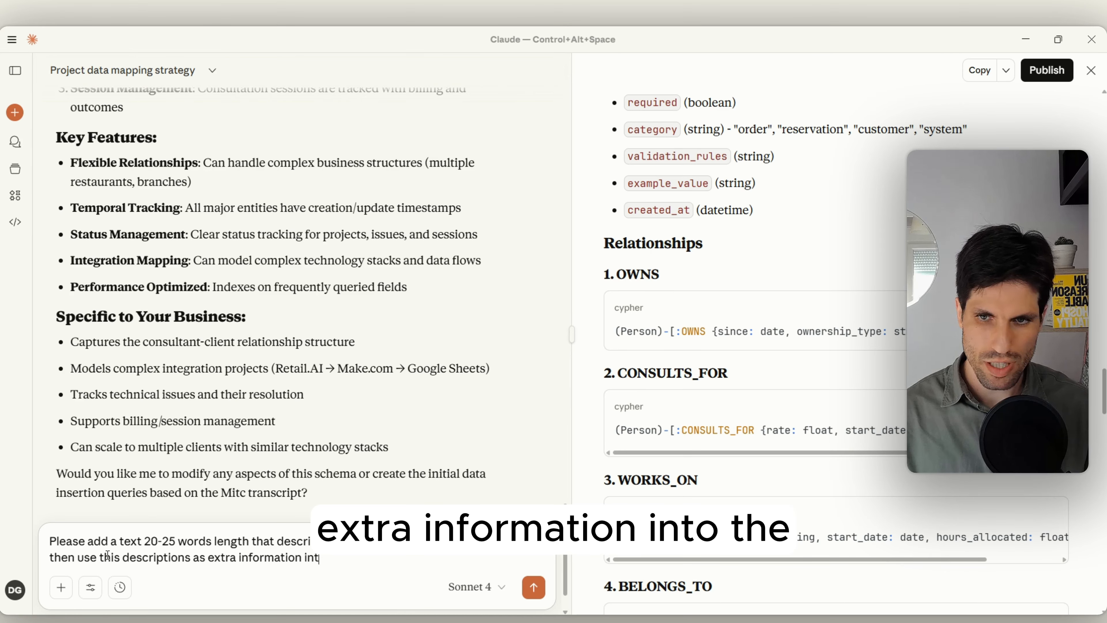
pyautogui.write('o the tra')
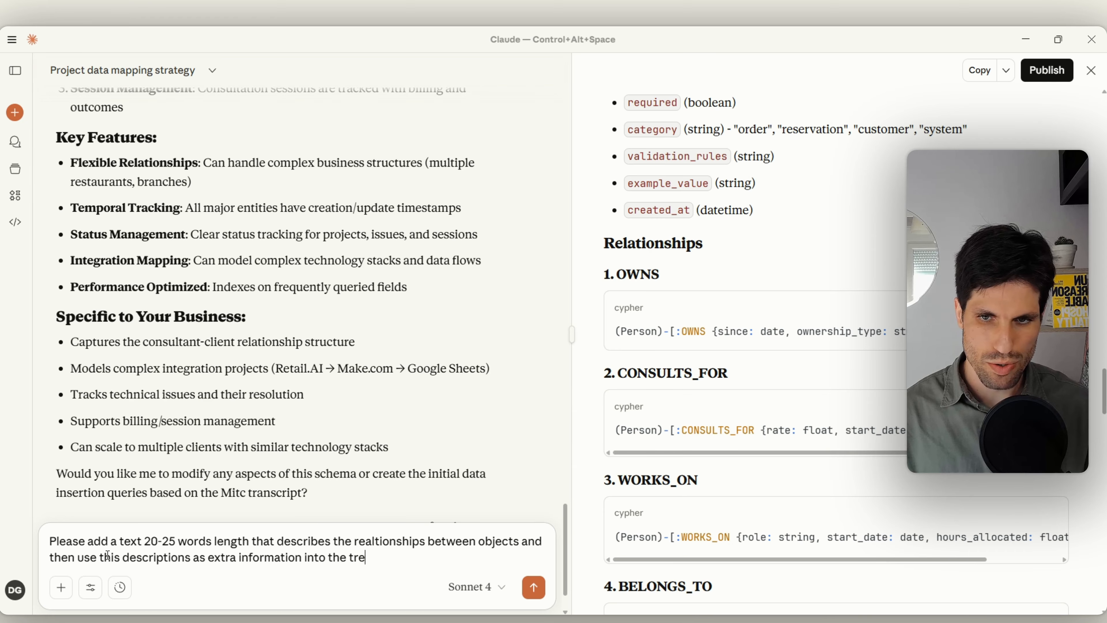
pyautogui.press('BackSpace')
pyautogui.press('BackSpace')
pyautogui.press('BackSpace')
pyautogui.write('relationships')
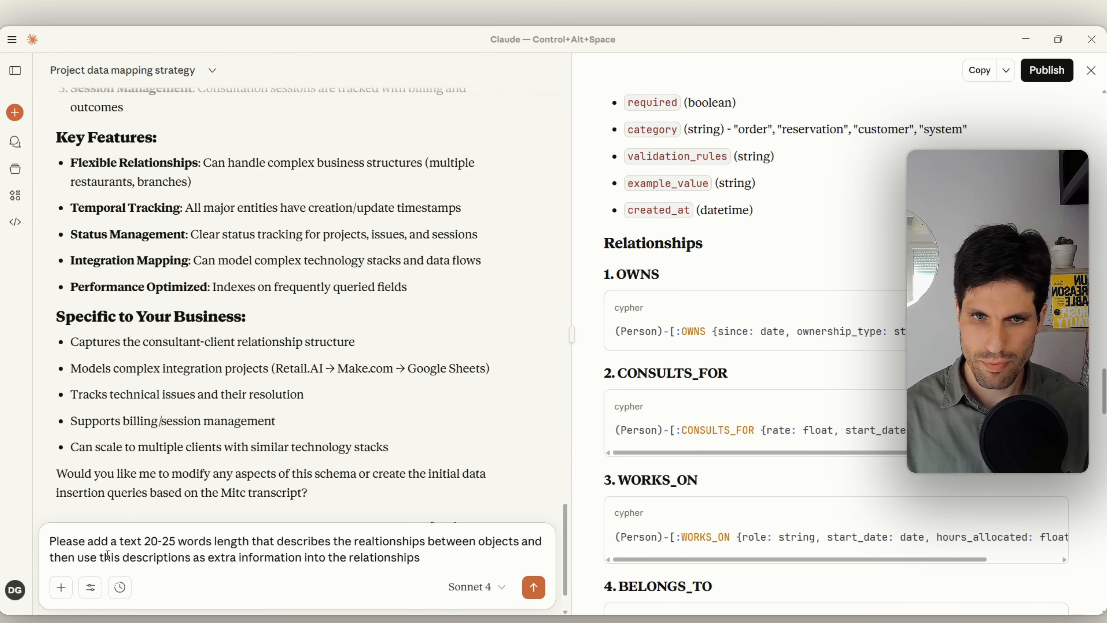
pyautogui.press('Return')
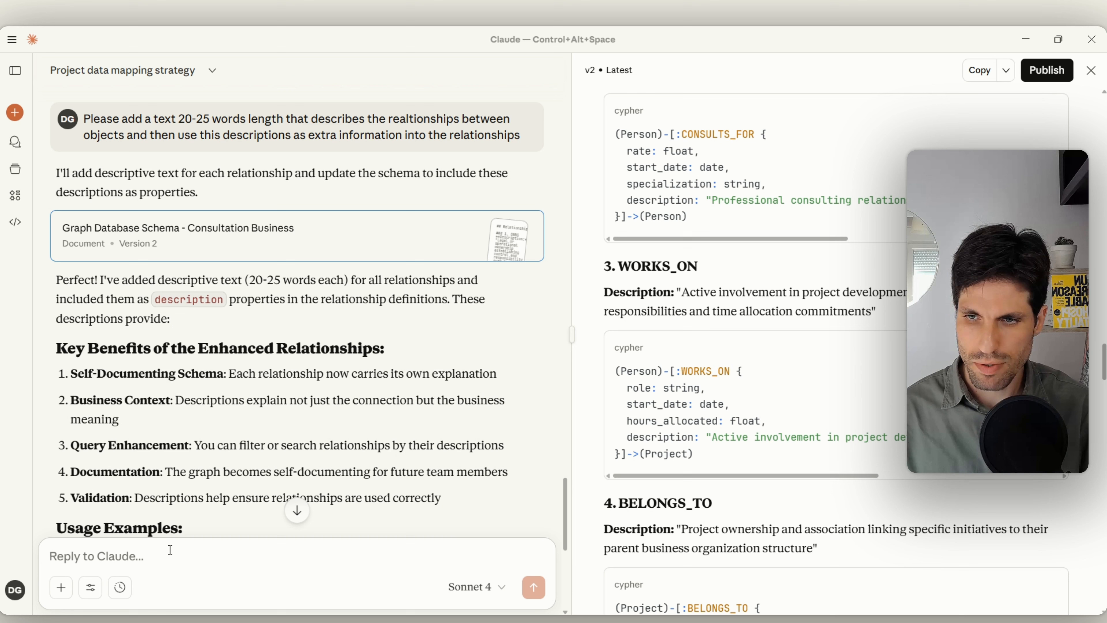
# - Send the reply "Great work so far buddy! Please create the objects into my knowledge base using MCP tools"
pyautogui.write('Great work so fa')
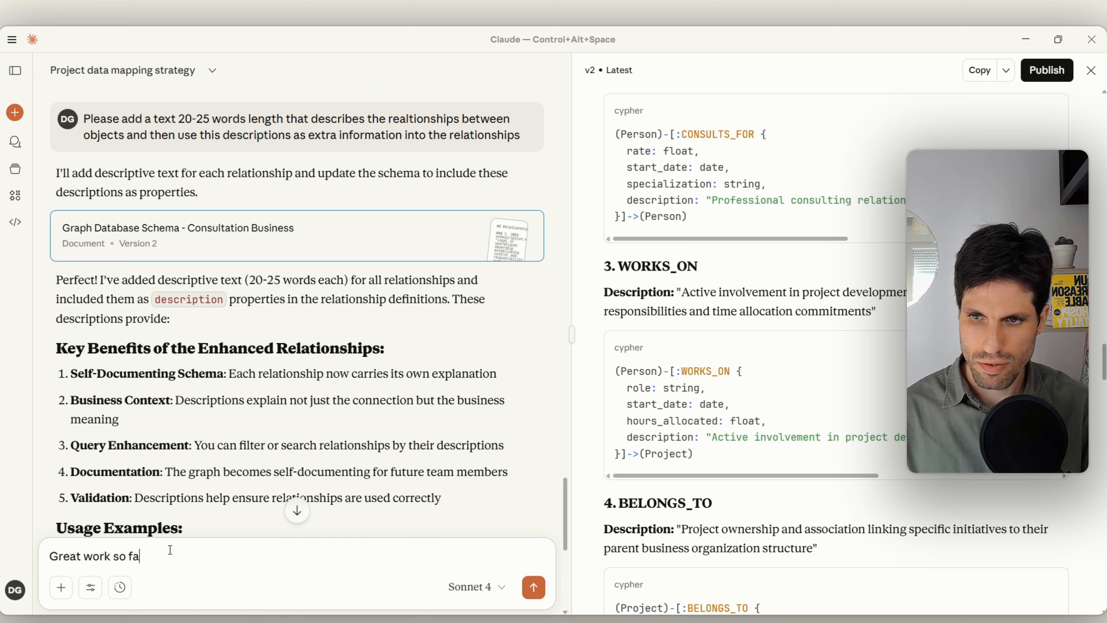
pyautogui.write('r buddy!')
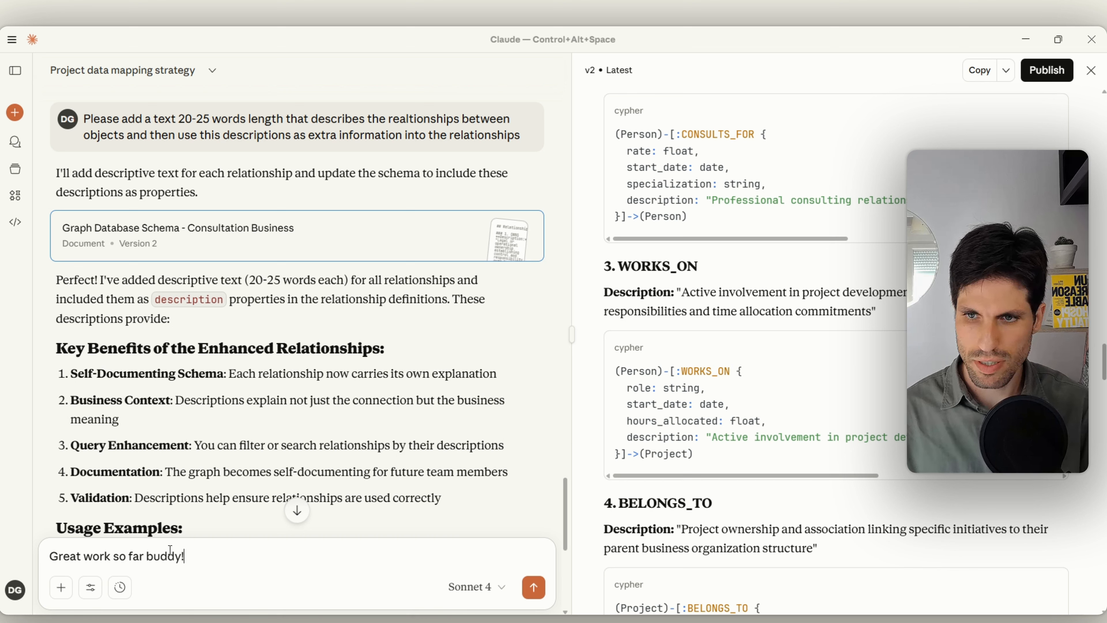
pyautogui.write(' Please ')
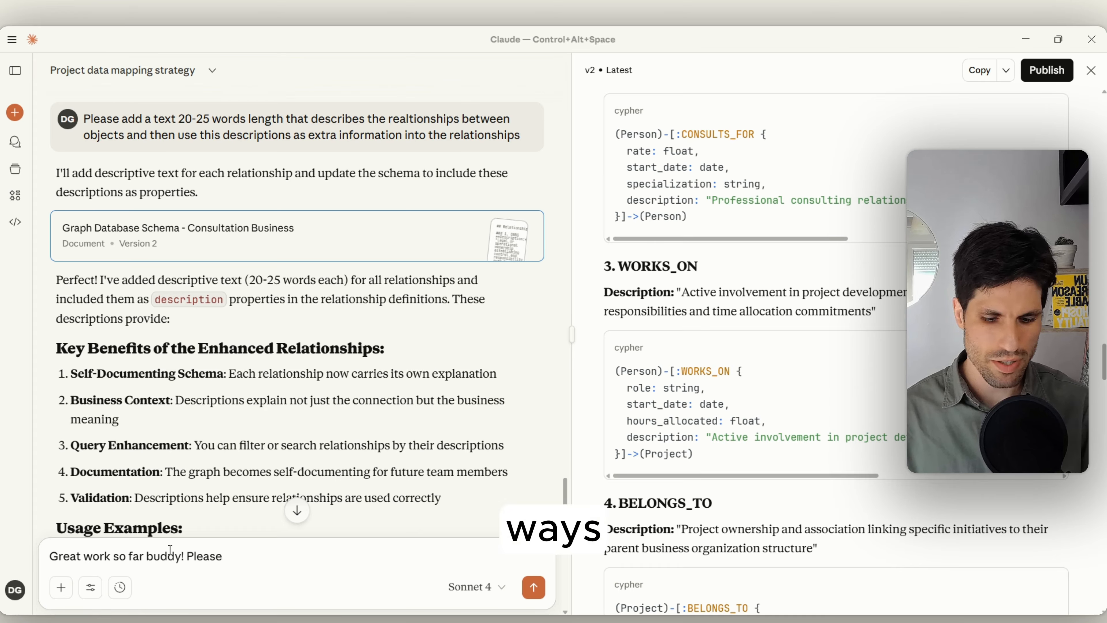
pyautogui.write('create the objects into my knowled')
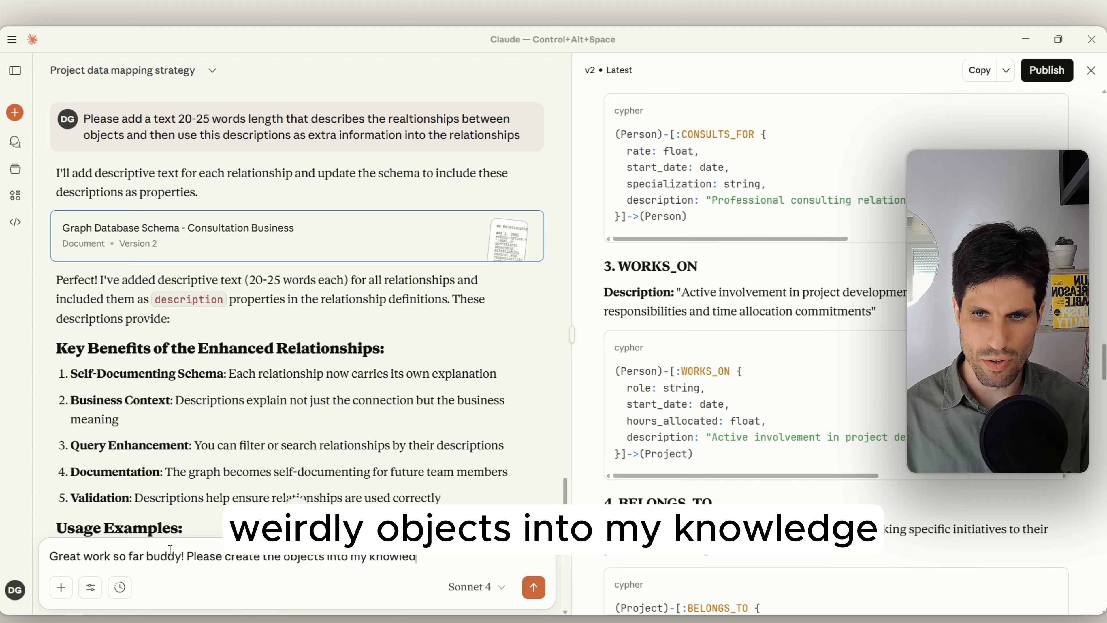
pyautogui.write('ge grap')
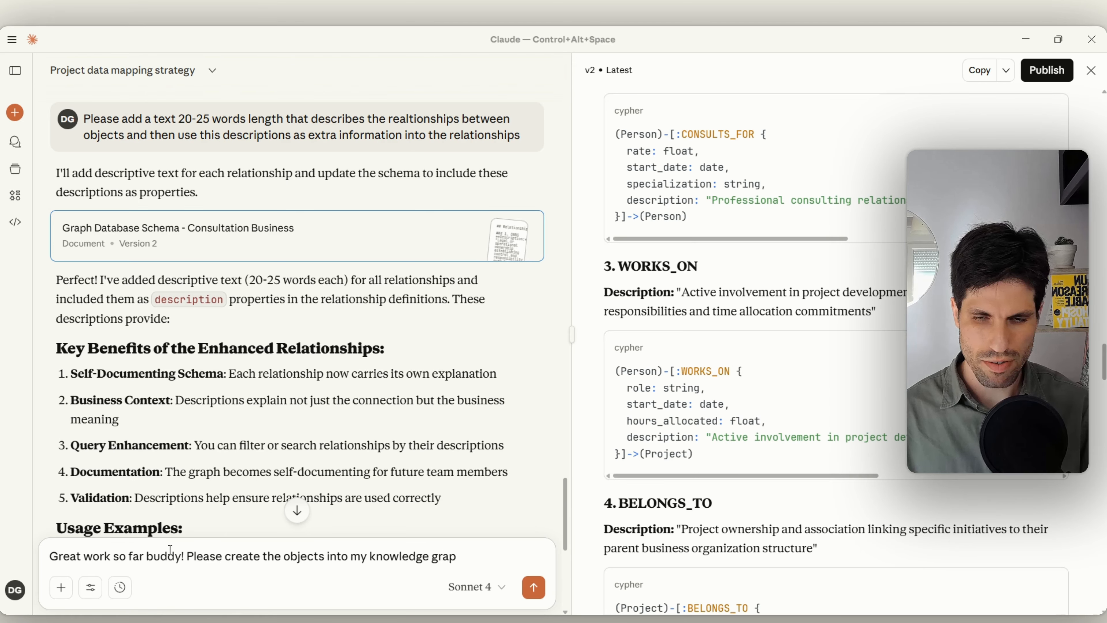
pyautogui.press('BackSpace')
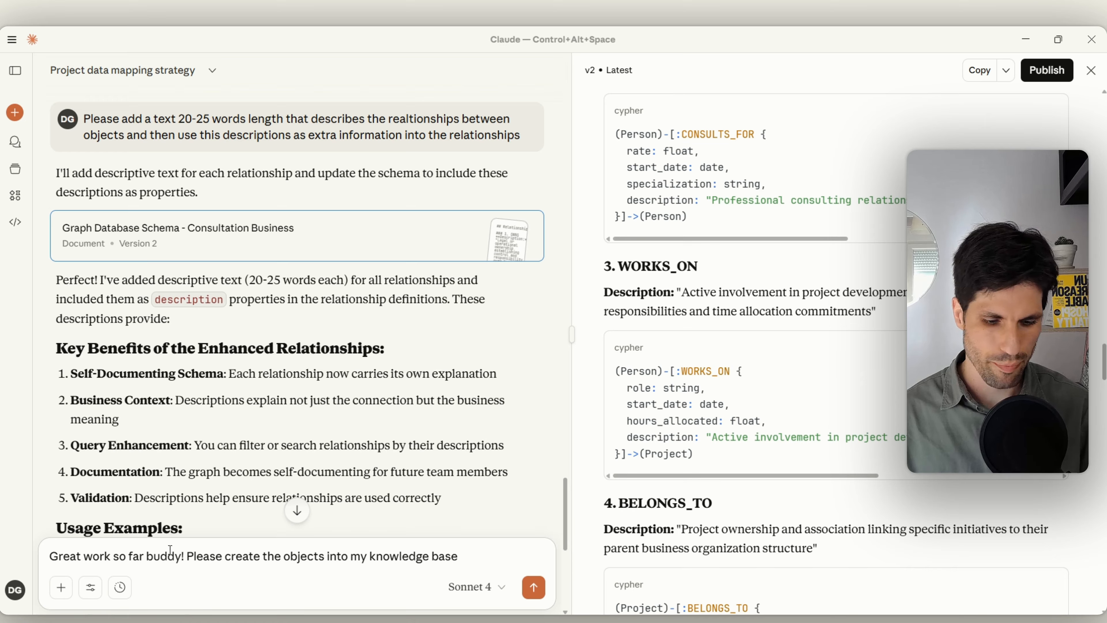
pyautogui.write('using MCP')
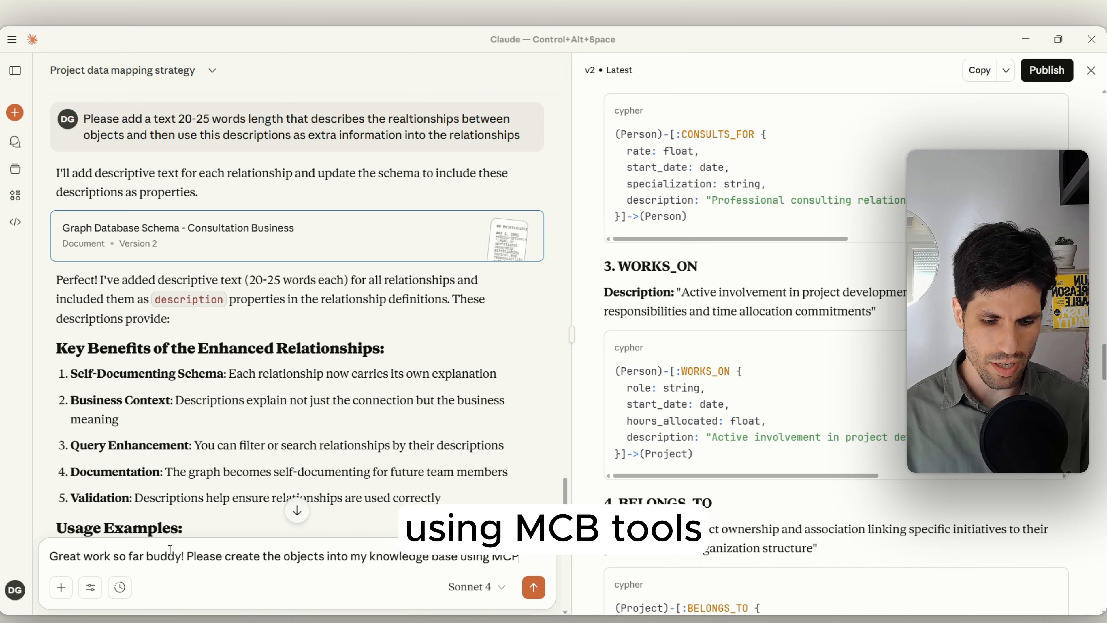
pyautogui.write('ls')
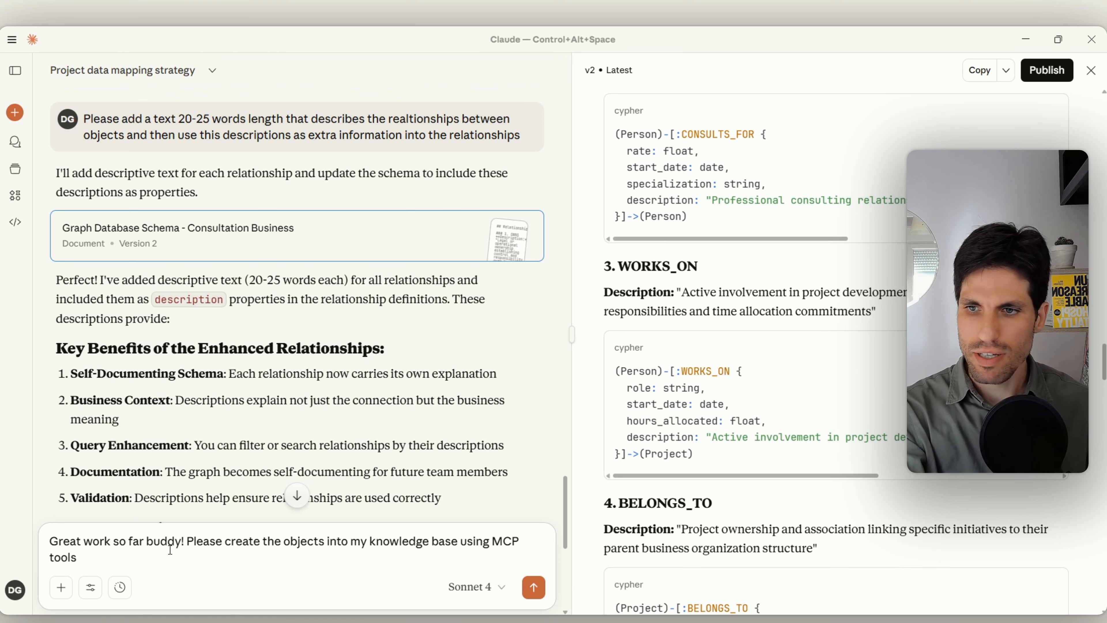
pyautogui.press('Return')
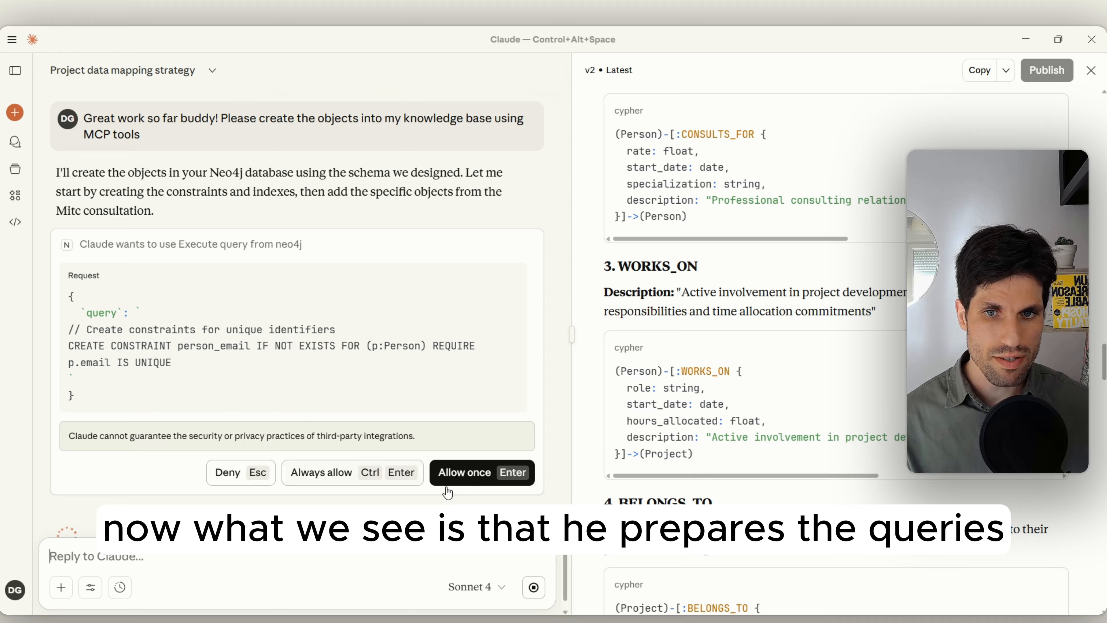
# - Approve once each the neo4j queries creating unique constraints for person email, business name, technology platform name and project ID
pyautogui.click(467, 480)
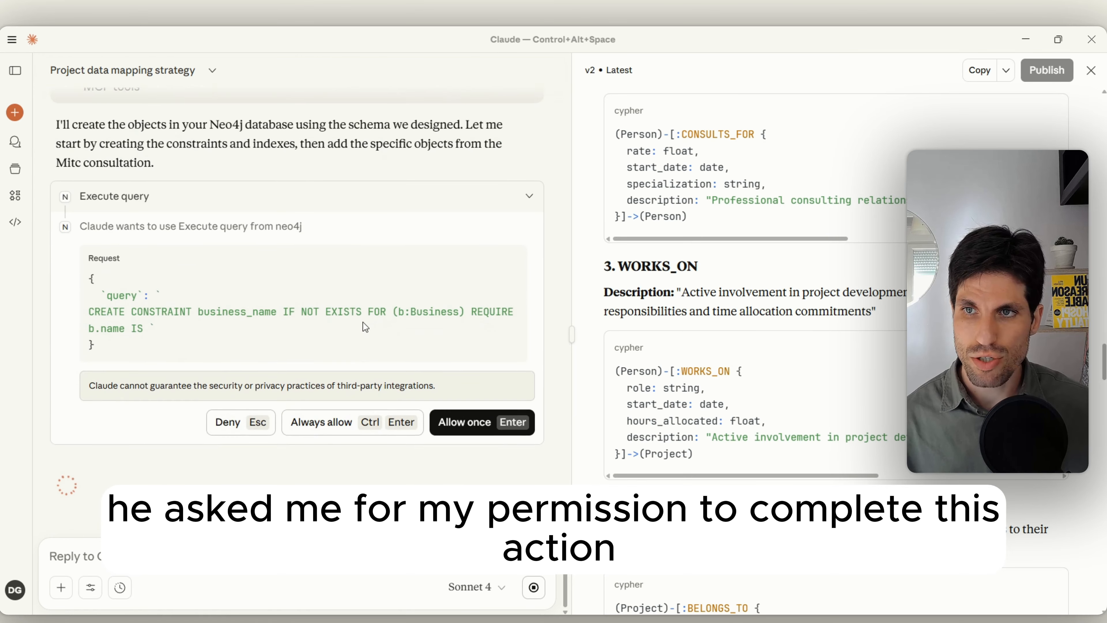
pyautogui.click(469, 438)
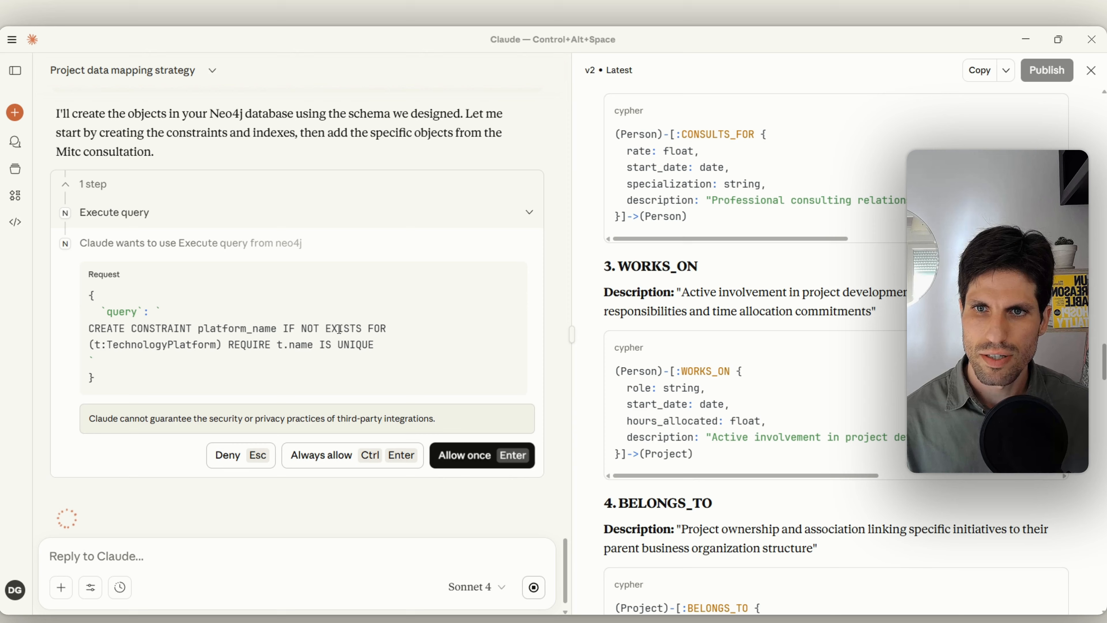
pyautogui.press('Return')
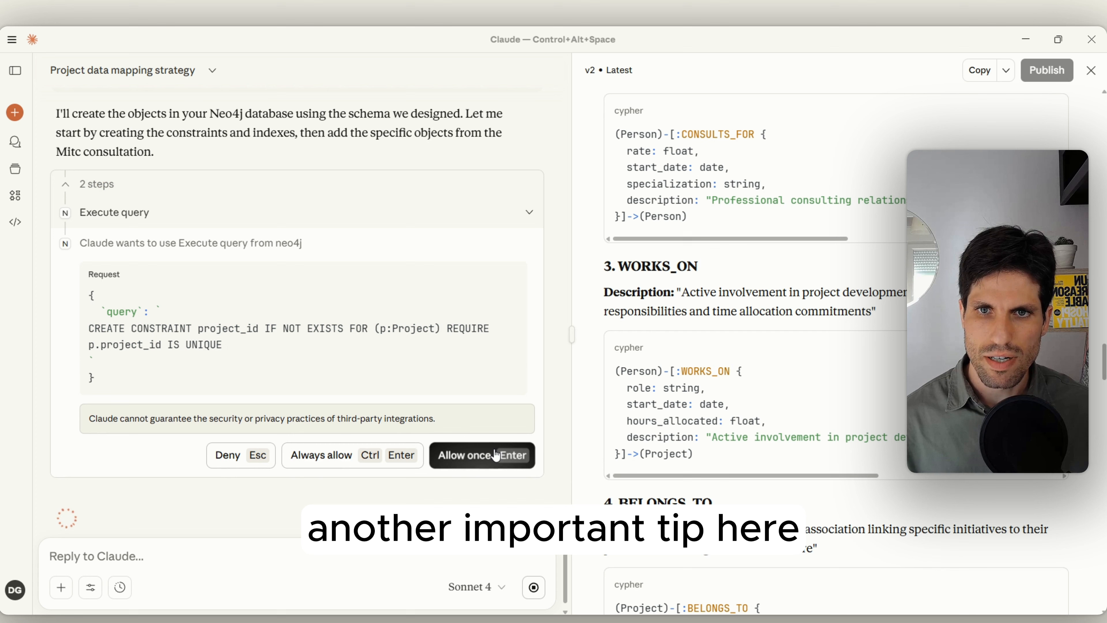
pyautogui.click(497, 461)
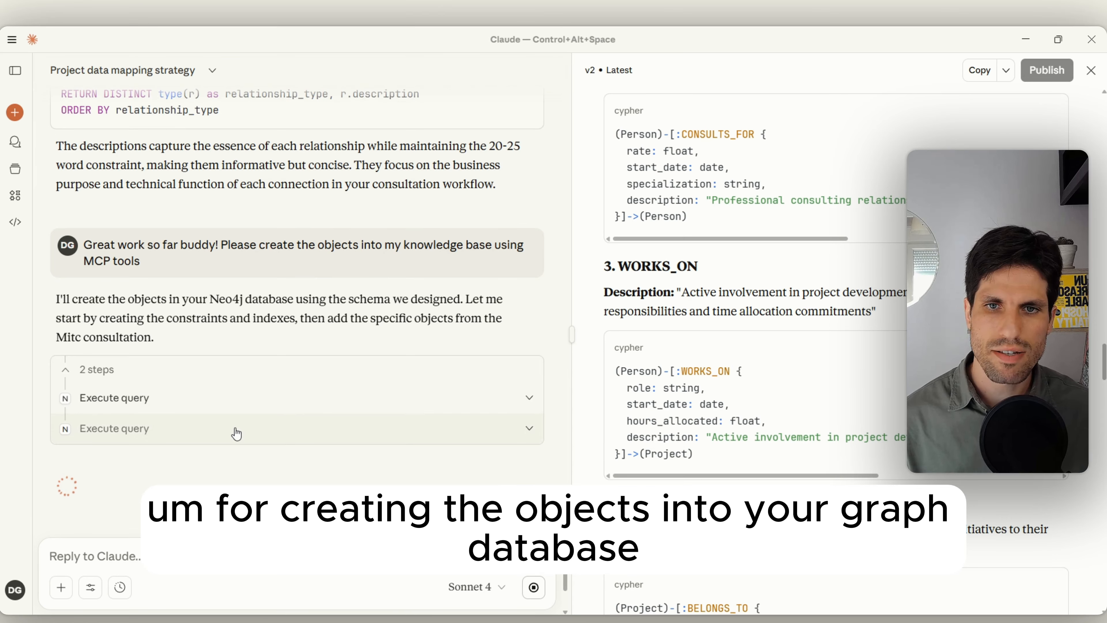
# - Approve the session ID, issue ID and following constraint queries individually, and always allow the neo4j Execute query tool from the data field constraint on
pyautogui.scroll(-3, 528, 374)
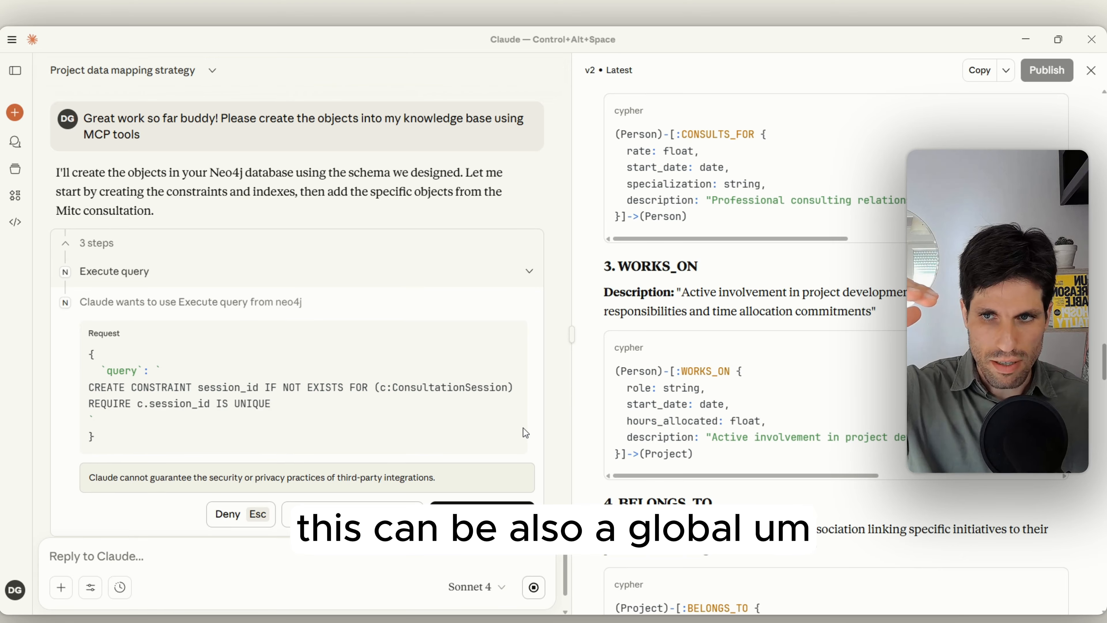
pyautogui.click(482, 514)
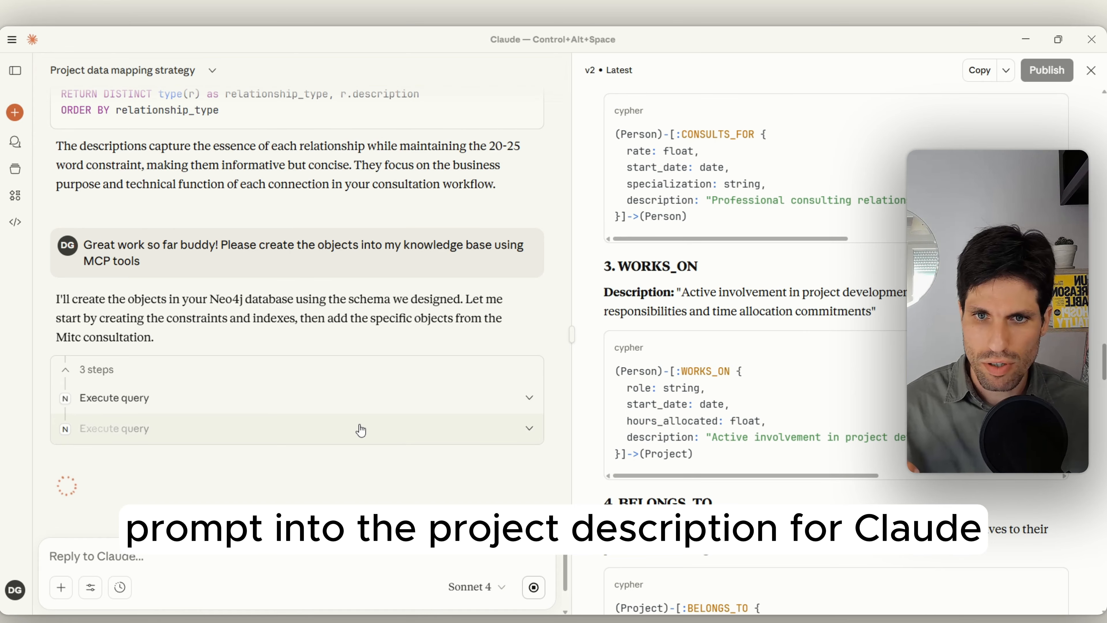
pyautogui.scroll(-3, 360, 428)
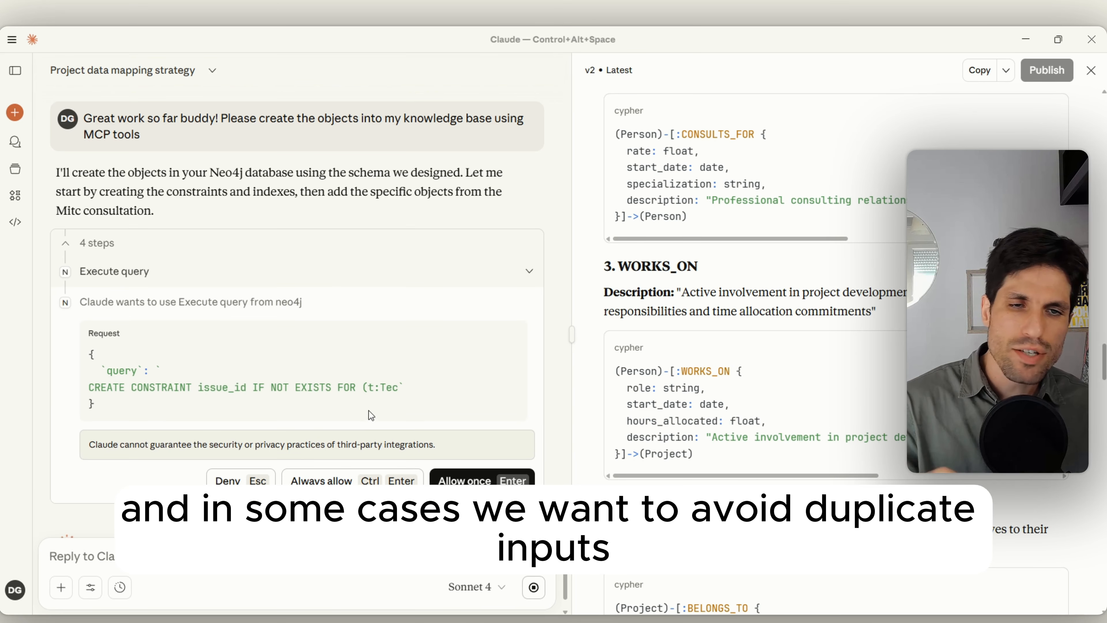
pyautogui.click(479, 480)
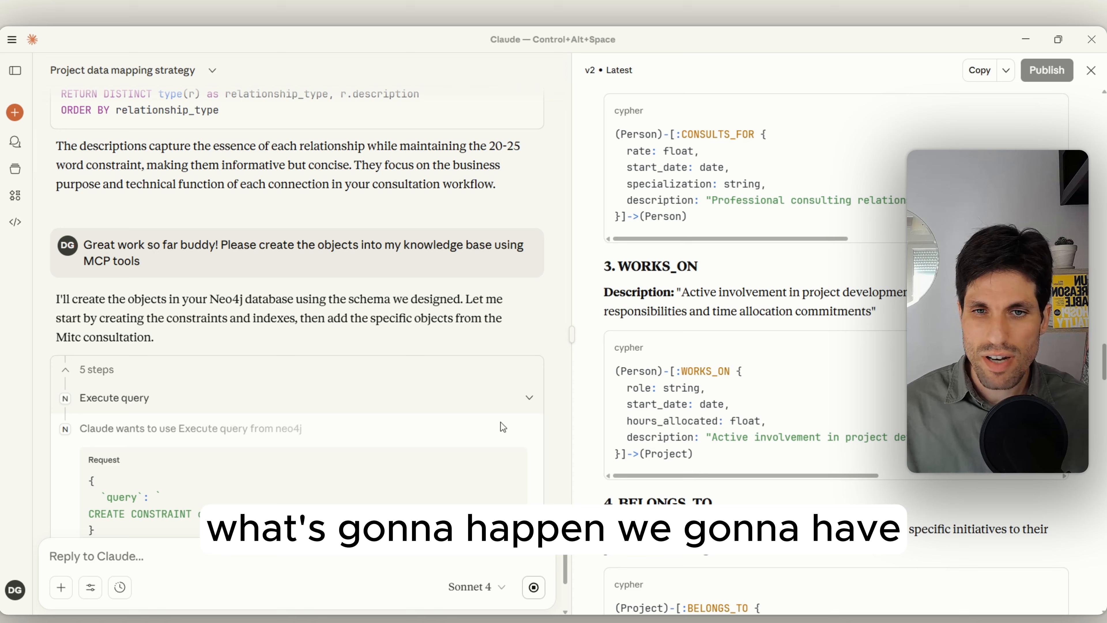
pyautogui.click(504, 430)
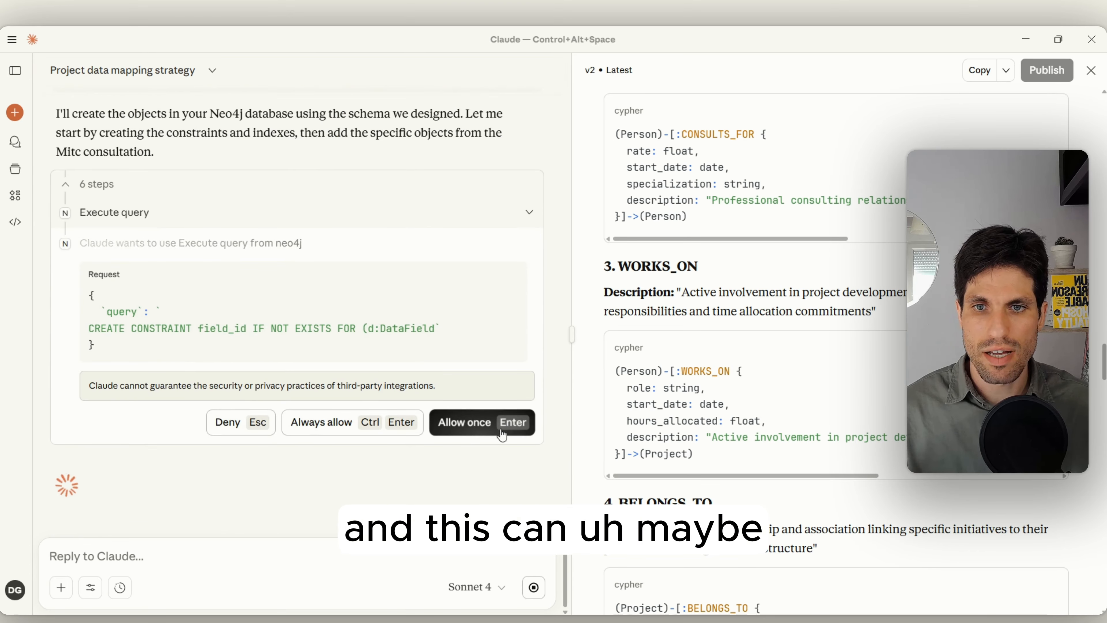
pyautogui.click(311, 421)
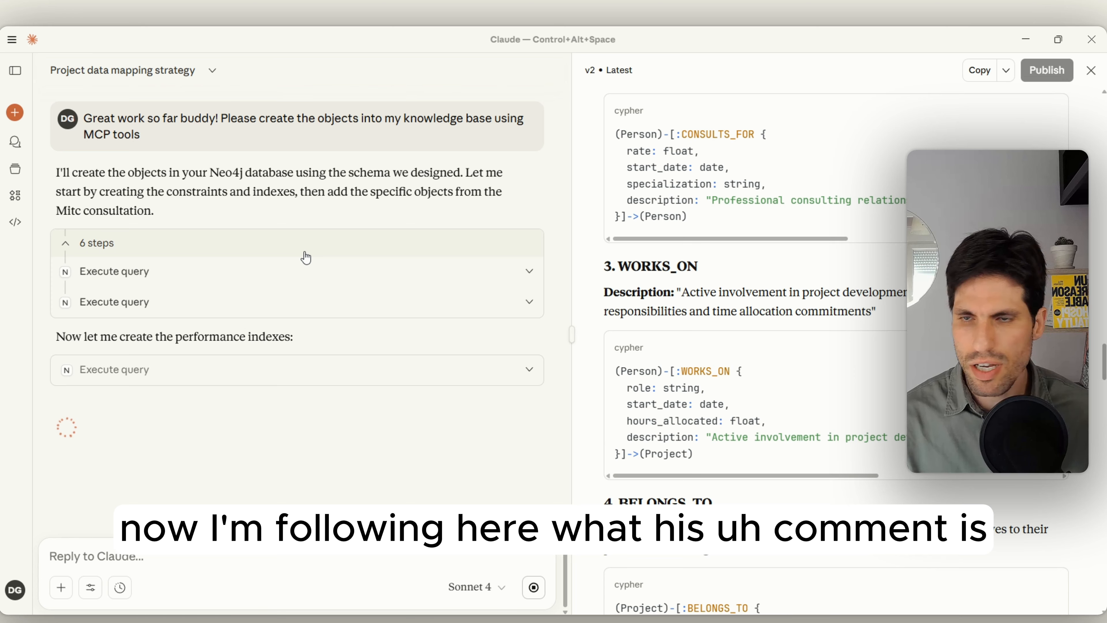
# - Examine the performance-index query's CREATE INDEX statements and response, and the request of a query creating a single project status index
pyautogui.click(510, 382)
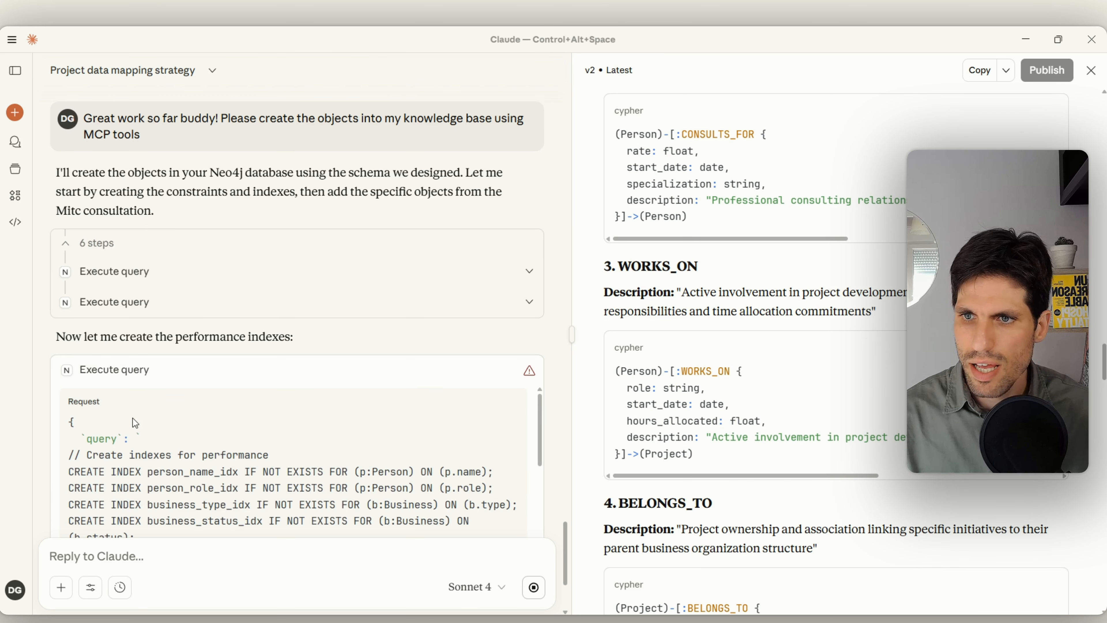
pyautogui.scroll(-3, 136, 423)
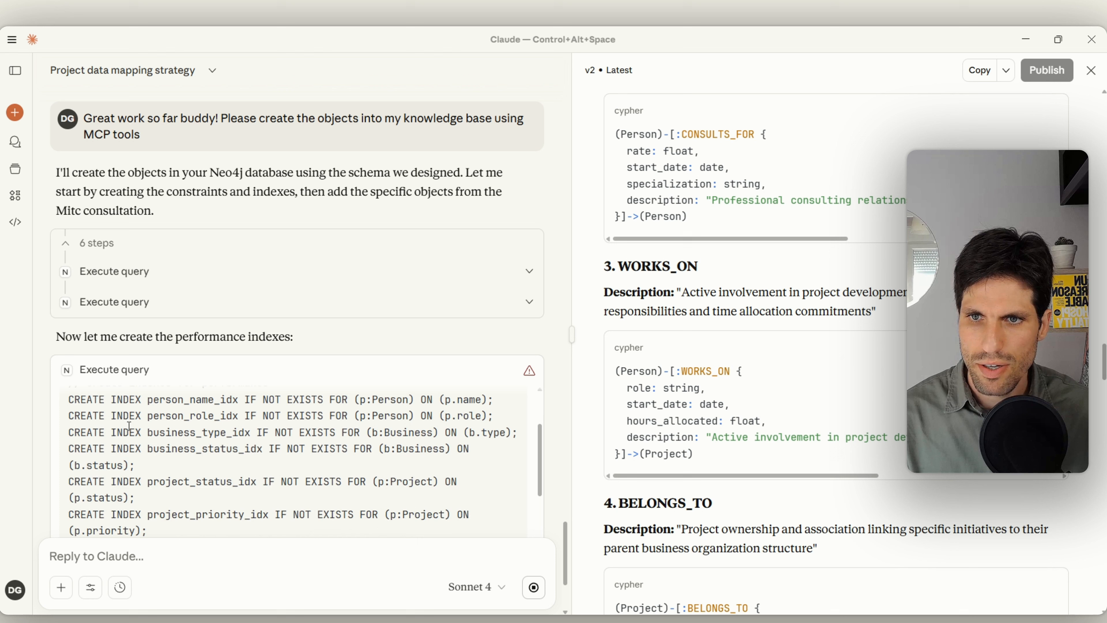
pyautogui.moveTo(244, 418); pyautogui.dragTo(306, 417)
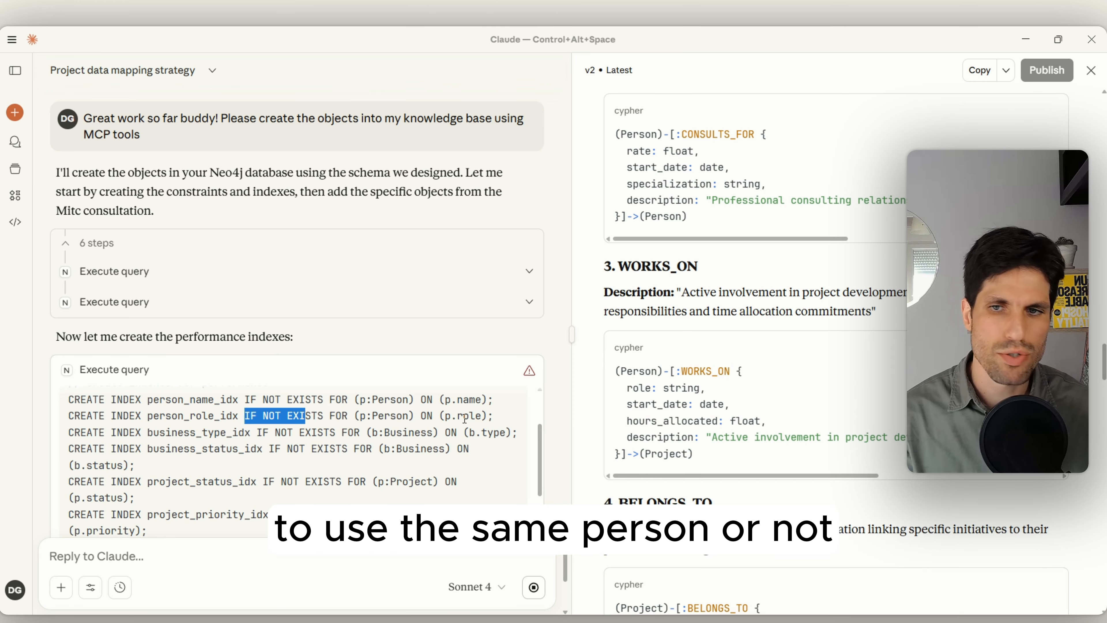
pyautogui.scroll(-10, 464, 419)
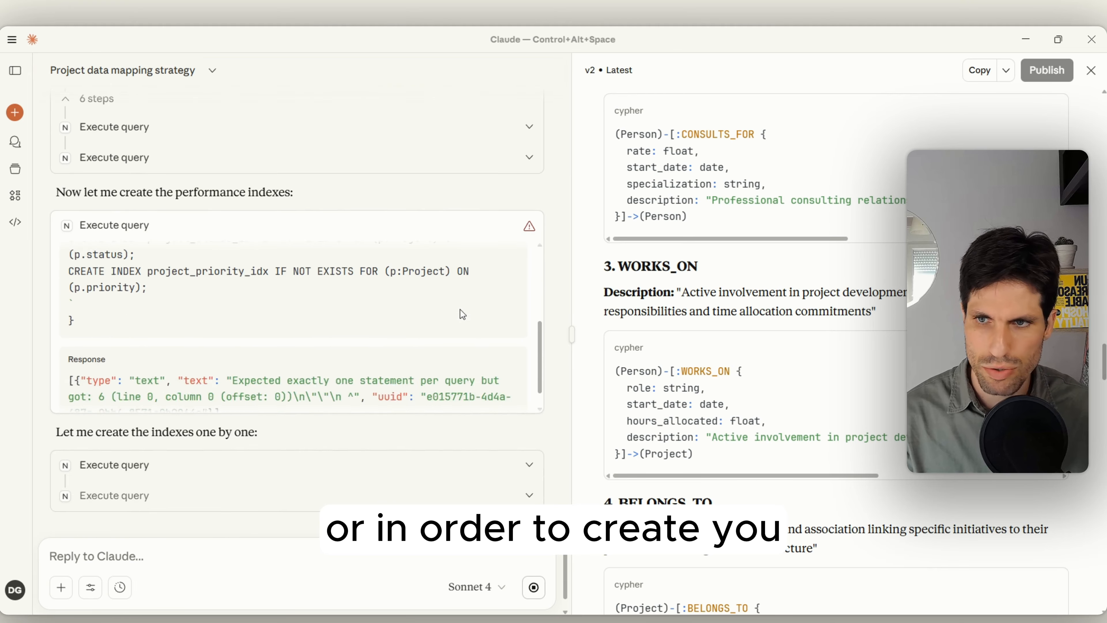
pyautogui.scroll(-4, 462, 314)
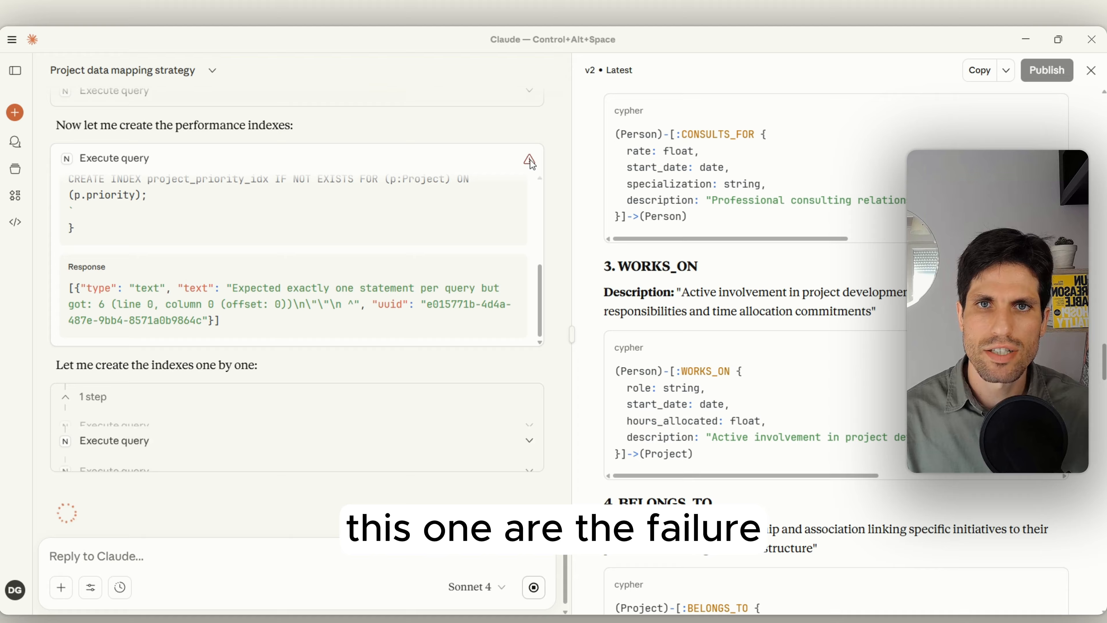
pyautogui.scroll(3, 514, 200)
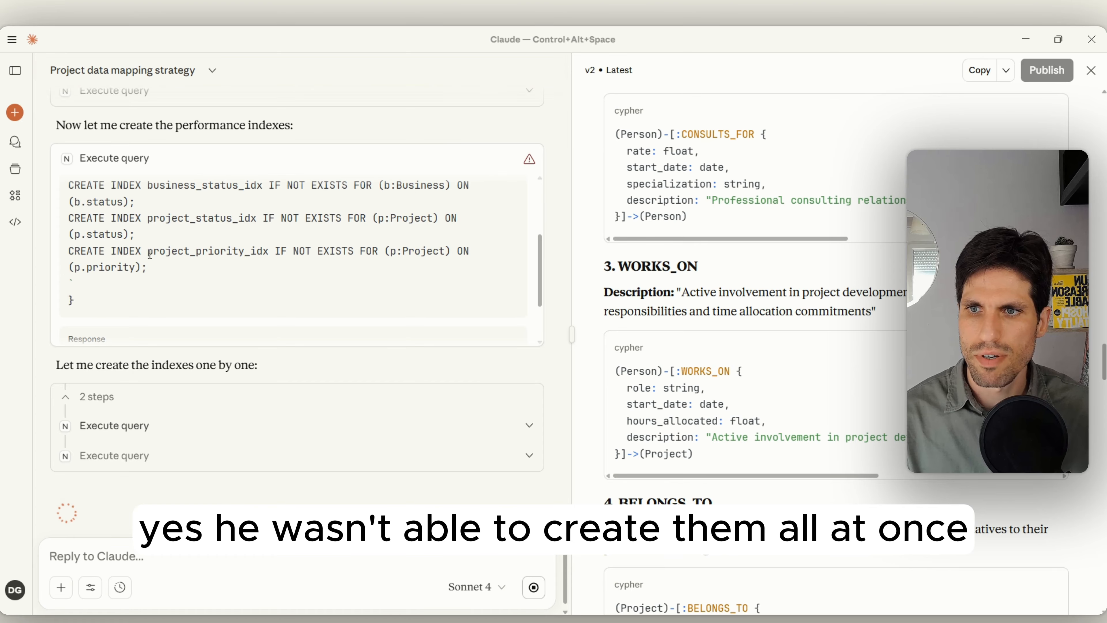
pyautogui.scroll(1, 209, 140)
pyautogui.scroll(-1, 185, 366)
pyautogui.scroll(-2, 121, 501)
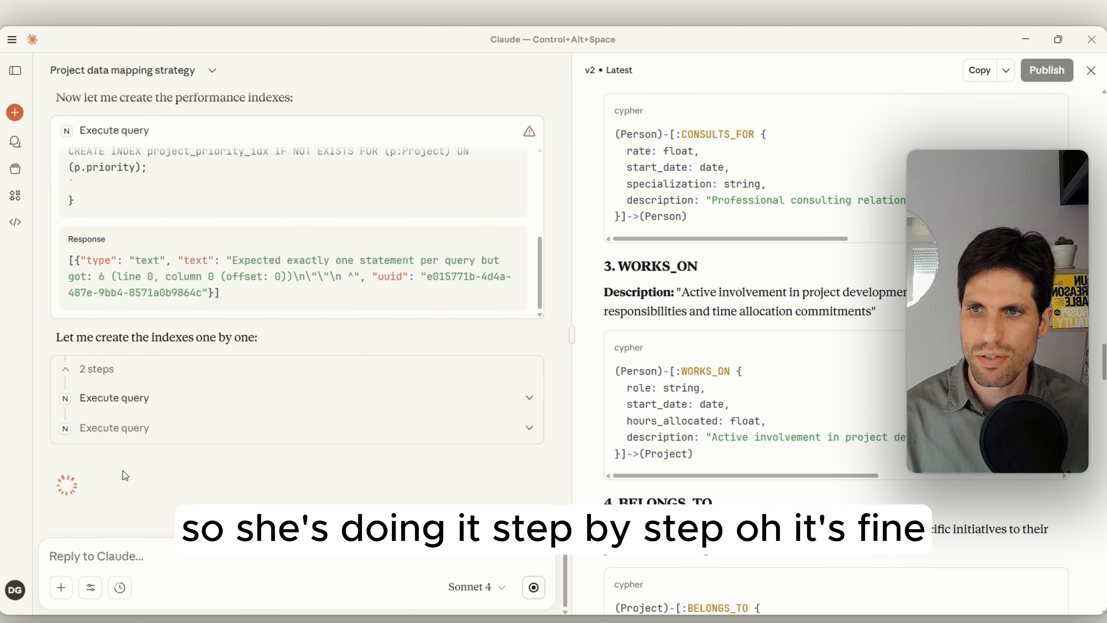
pyautogui.click(529, 429)
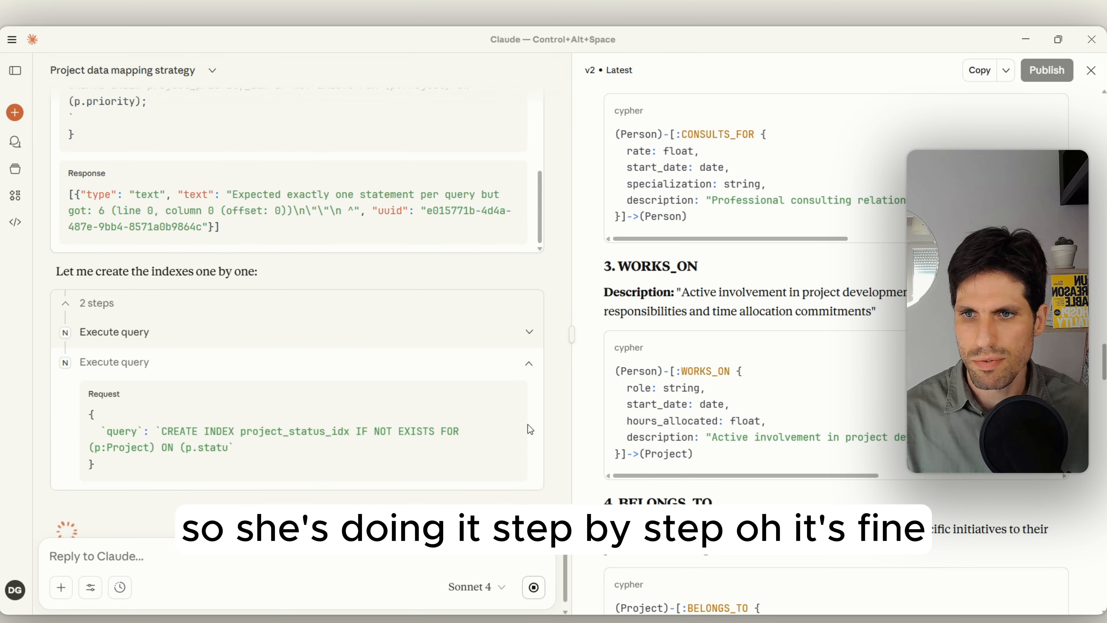
pyautogui.click(529, 358)
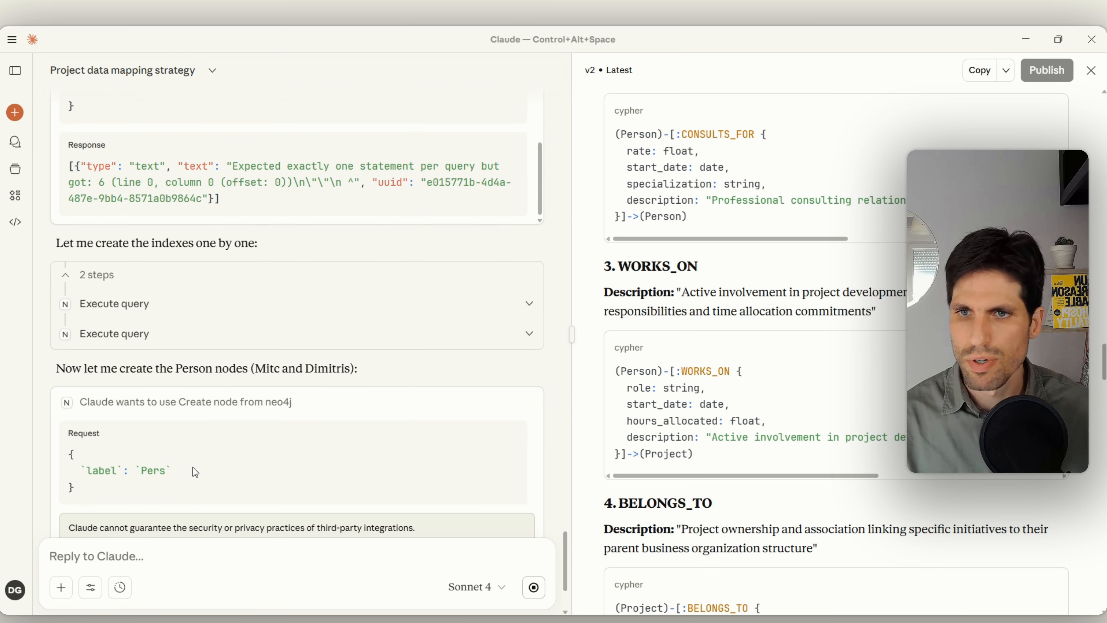
# - Review the properties of the first Person node request and always allow the neo4j Create node tool
pyautogui.doubleClick(267, 369)
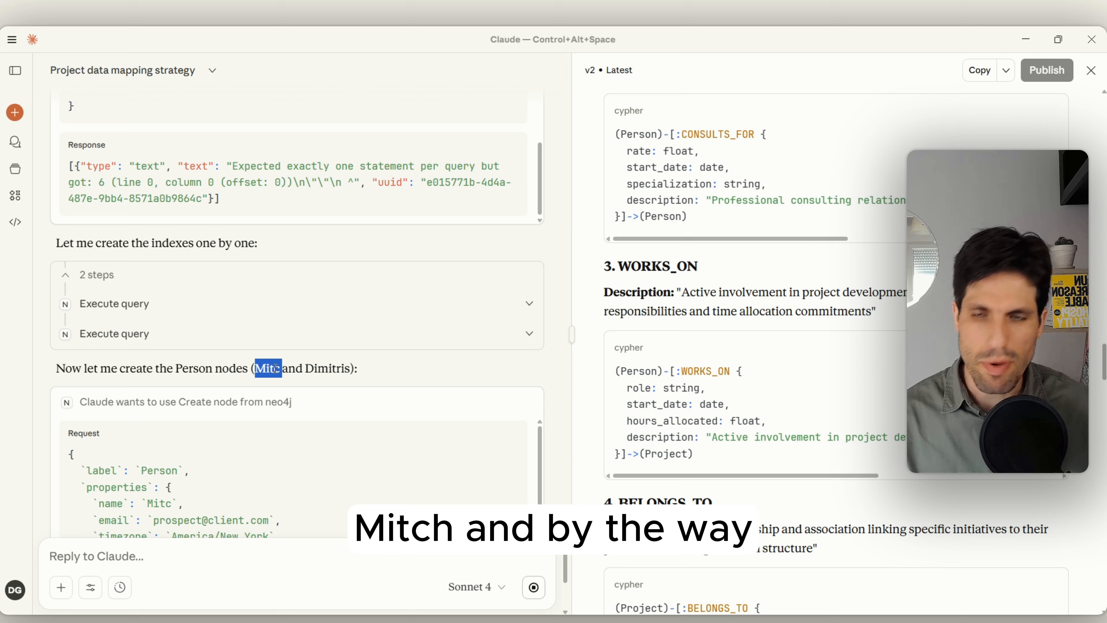
pyautogui.doubleClick(317, 367)
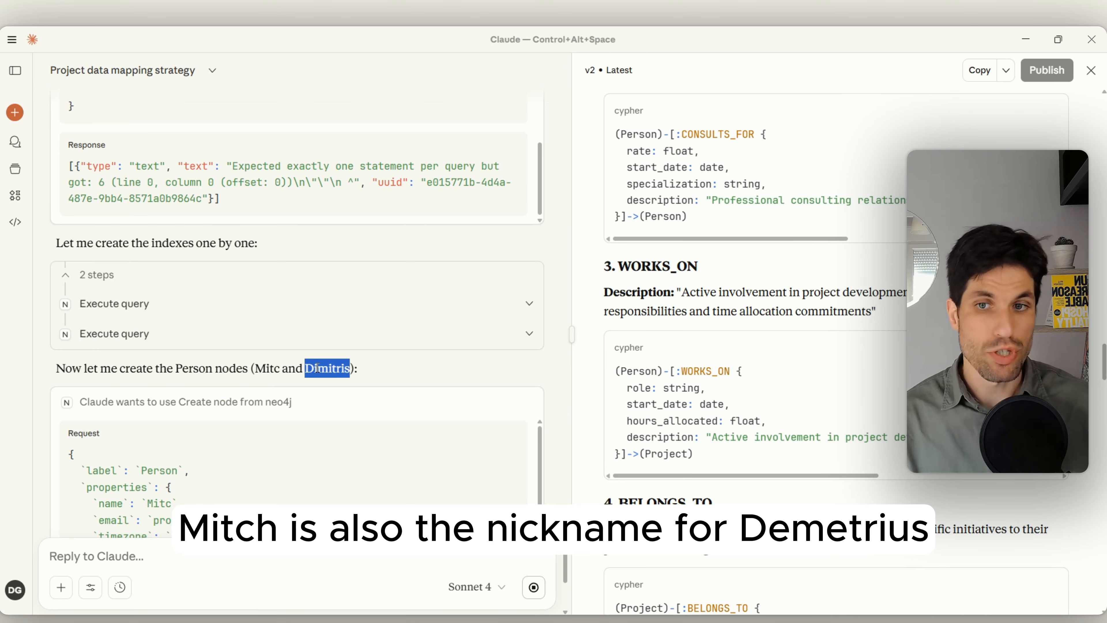
pyautogui.scroll(-3, 198, 392)
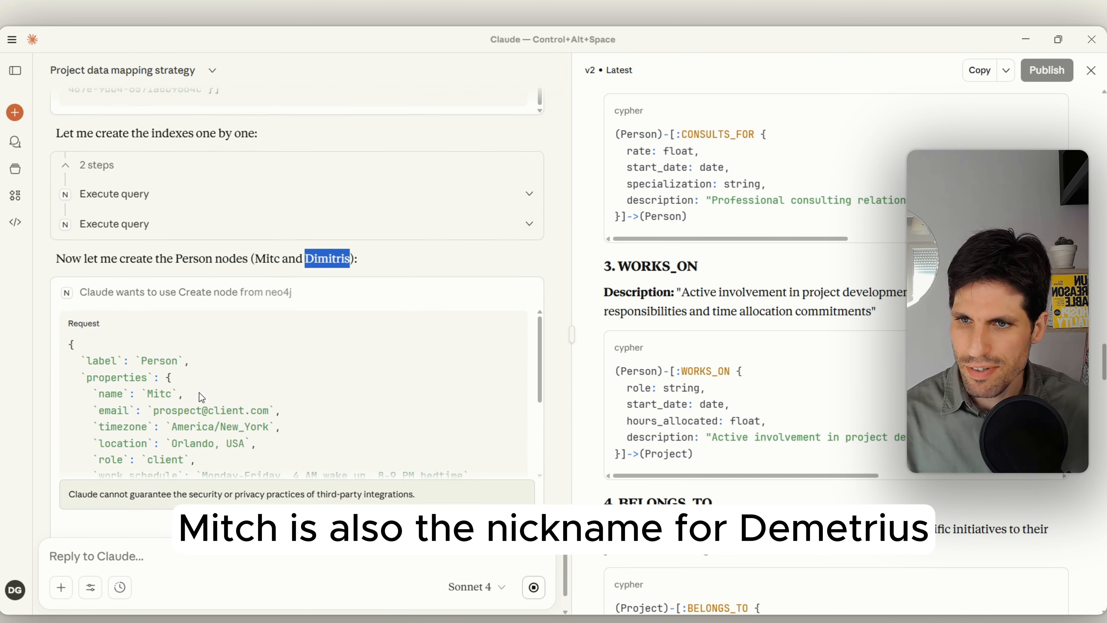
pyautogui.scroll(-3, 294, 332)
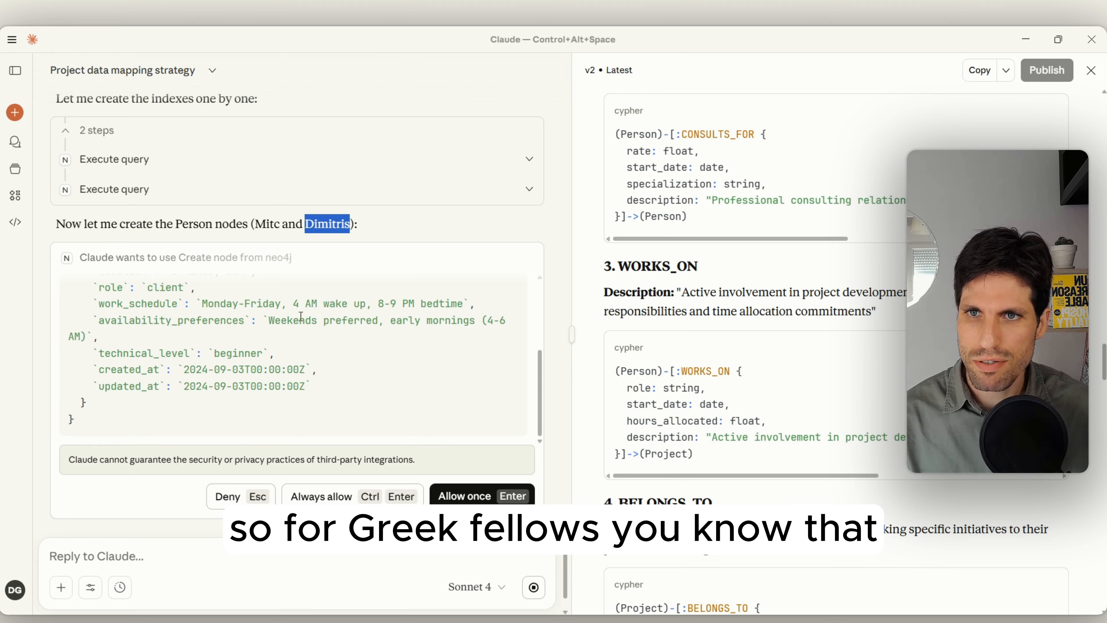
pyautogui.click(261, 218)
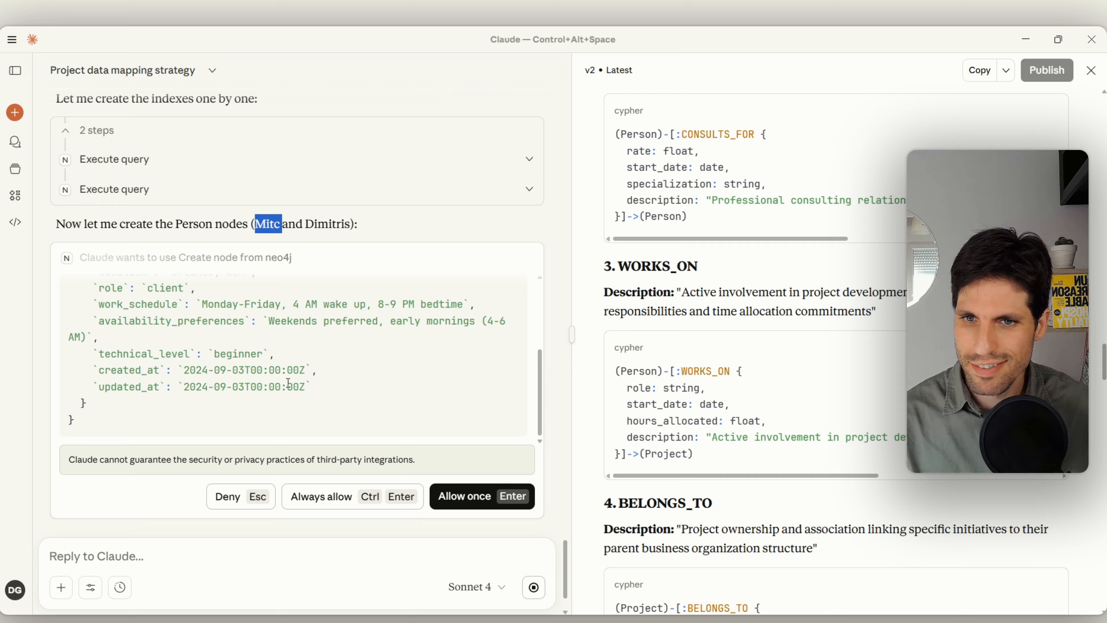
pyautogui.click(370, 503)
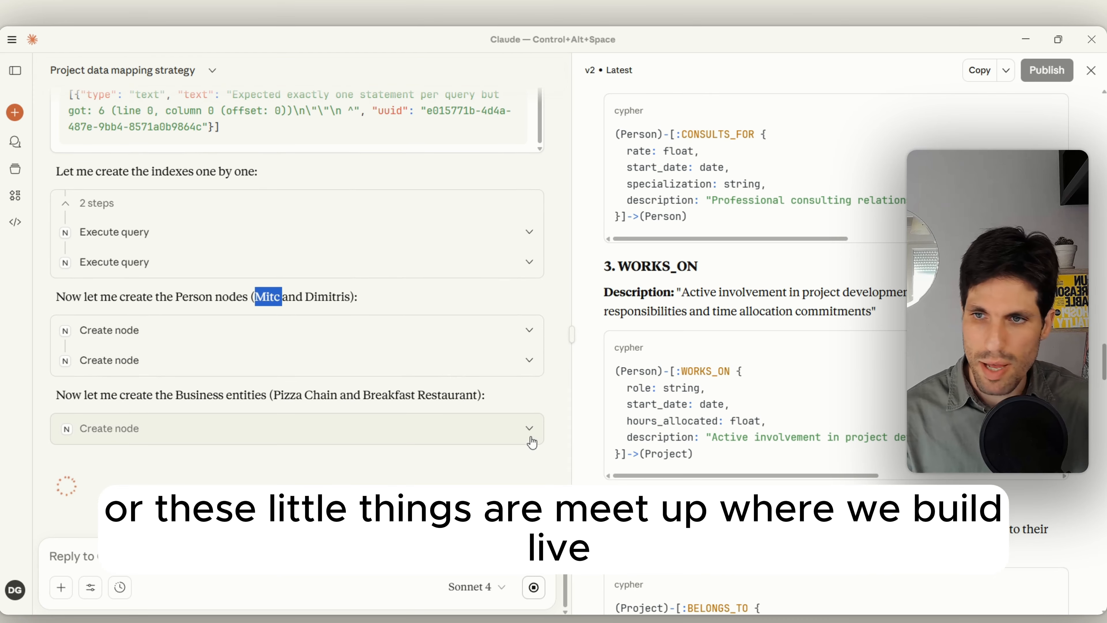
# - Inspect the first Business node's creation request and response, and follow the remaining node creations through to the technical issues
pyautogui.click(529, 432)
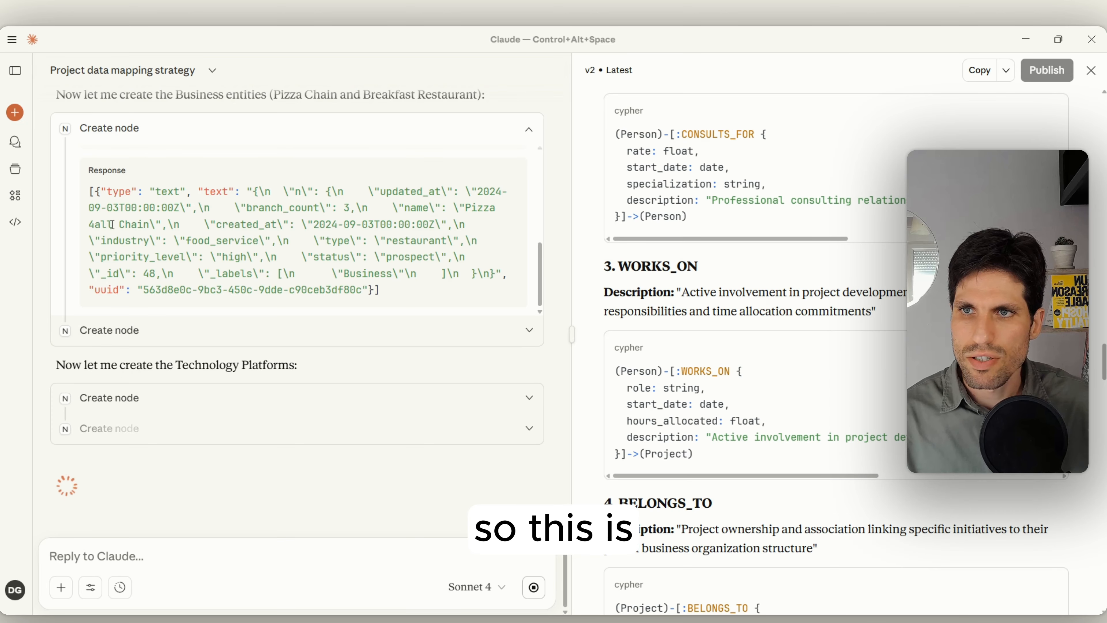
pyautogui.scroll(2, 97, 214)
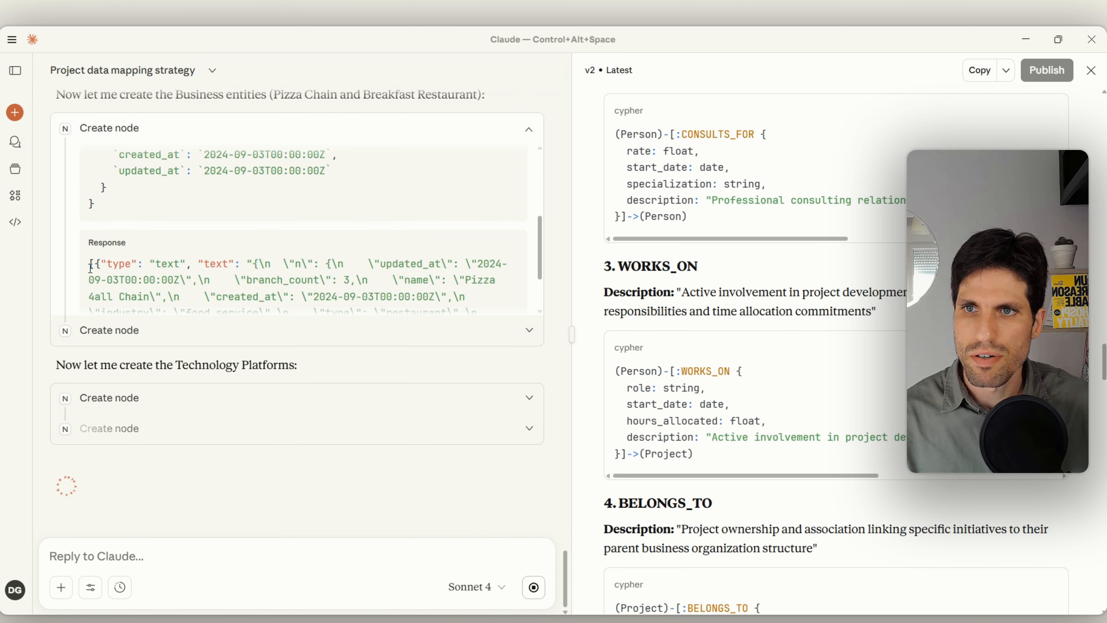
pyautogui.scroll(-2, 100, 253)
pyautogui.scroll(-1, 109, 247)
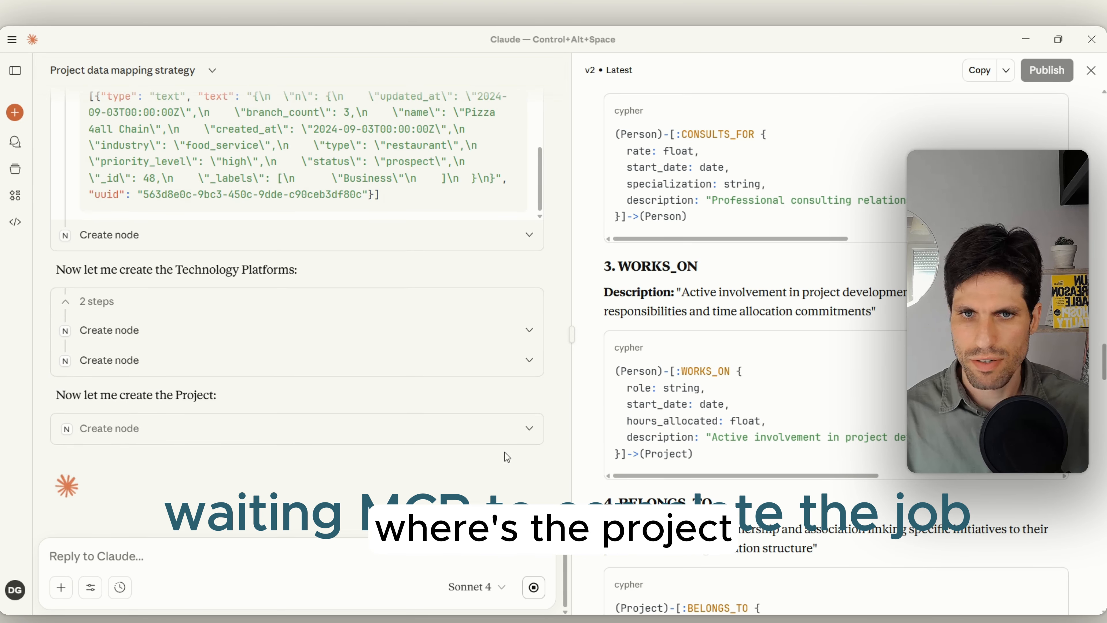
pyautogui.scroll(-10, 838, 331)
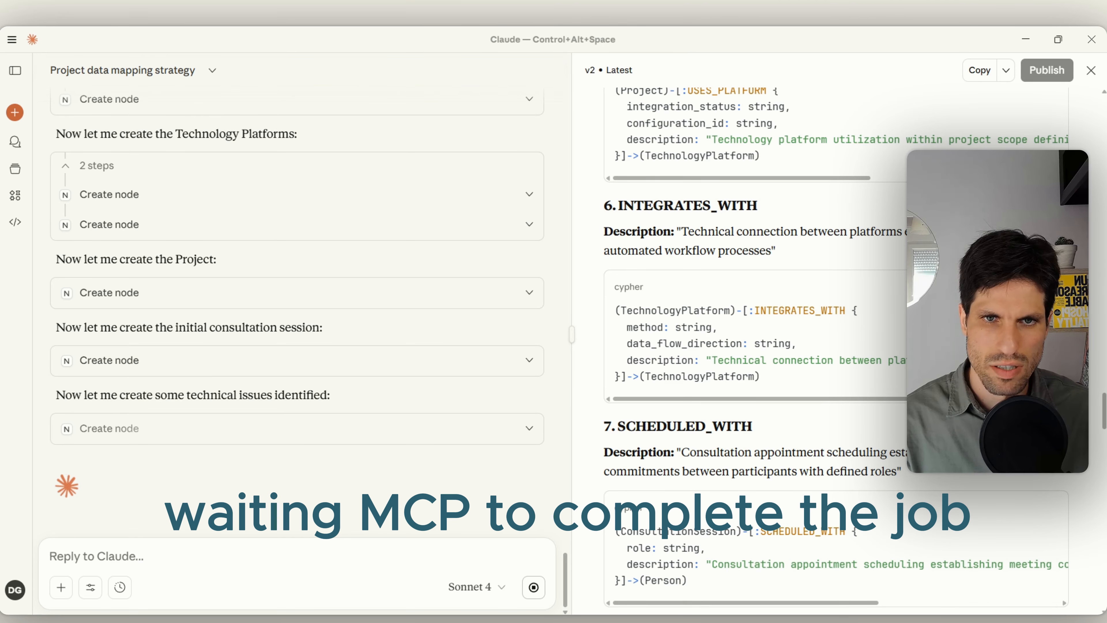
pyautogui.click(529, 430)
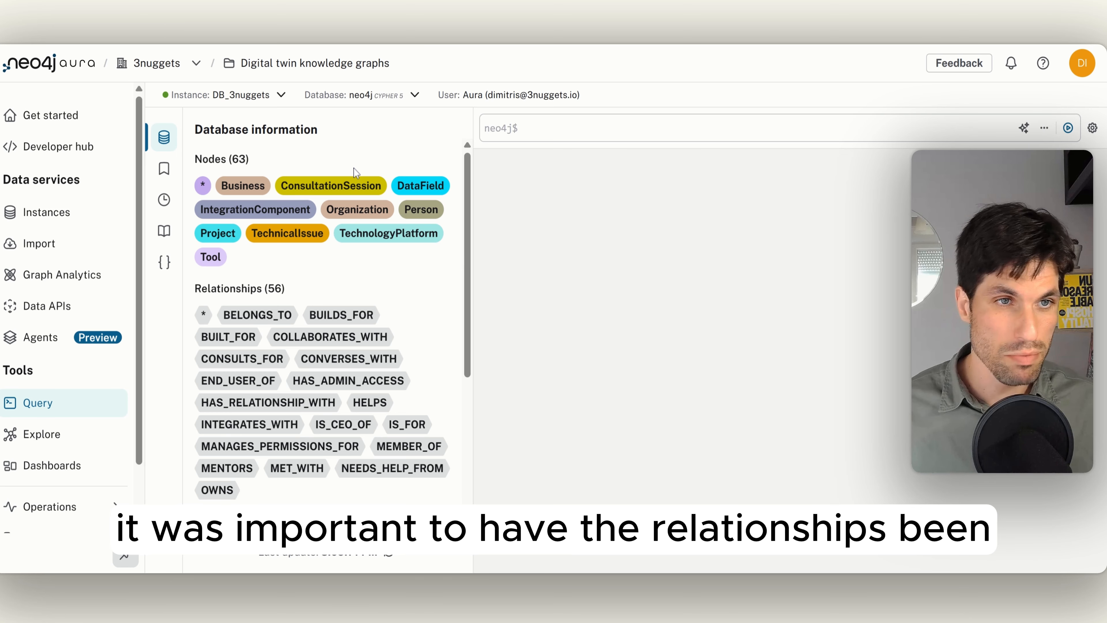
# - In Neo4j Aura, display the Business nodes as a graph and expand the Pizza 4all Chain business and its linked project
pyautogui.click(254, 188)
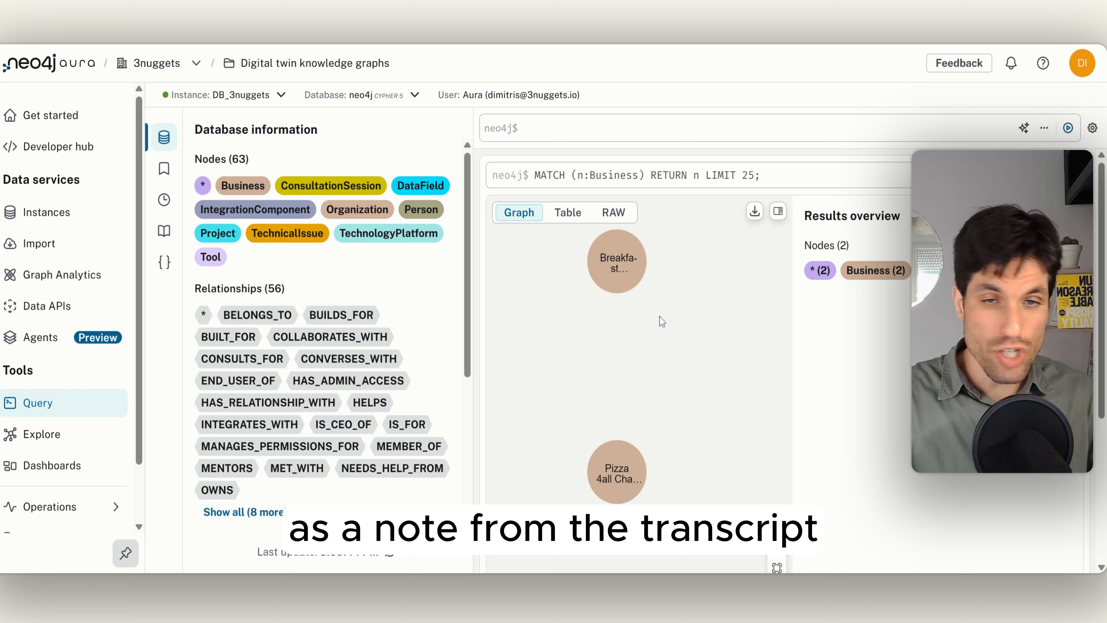
pyautogui.doubleClick(620, 482)
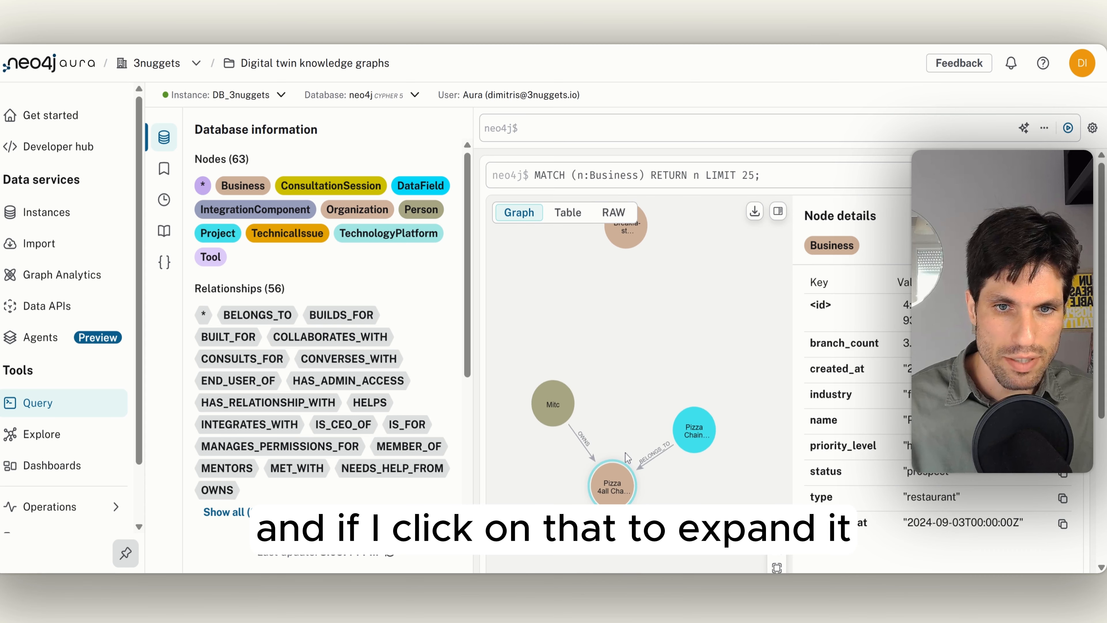
pyautogui.doubleClick(619, 479)
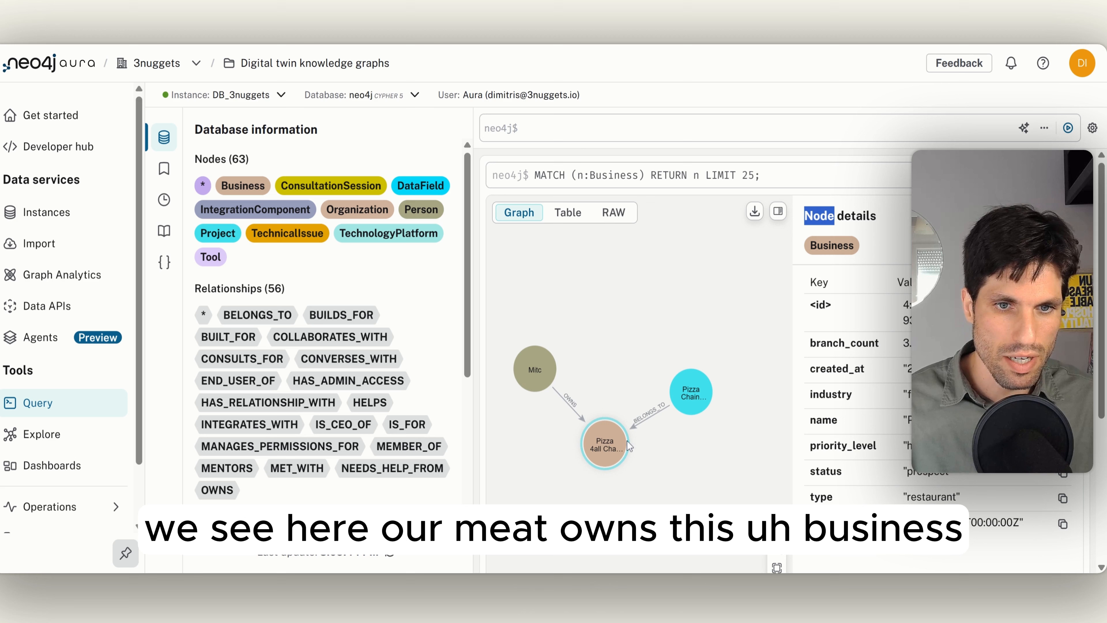
pyautogui.doubleClick(691, 392)
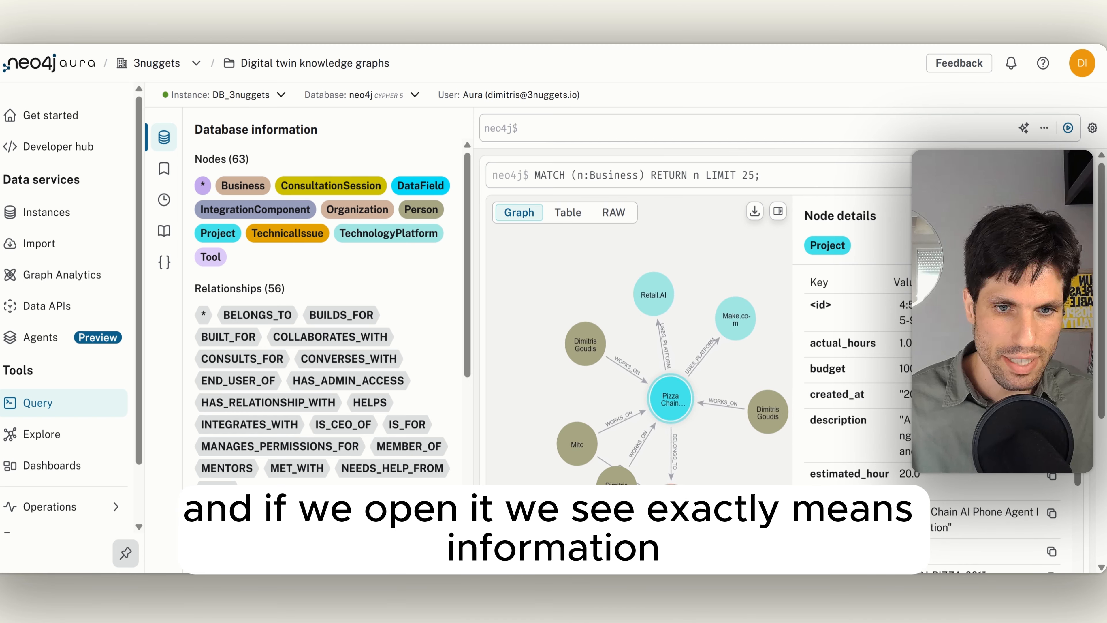
pyautogui.click(707, 479)
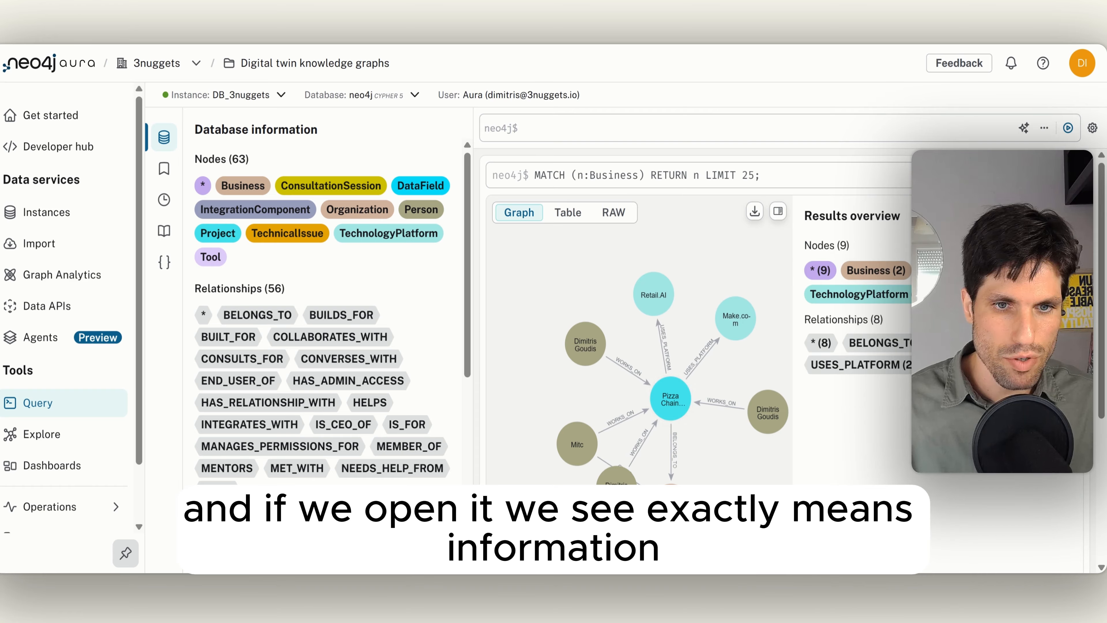
# - Expand the same-named consultant Person nodes linked to the Pizza Chain project, move them apart and compare their properties
pyautogui.moveTo(621, 490); pyautogui.dragTo(553, 353)
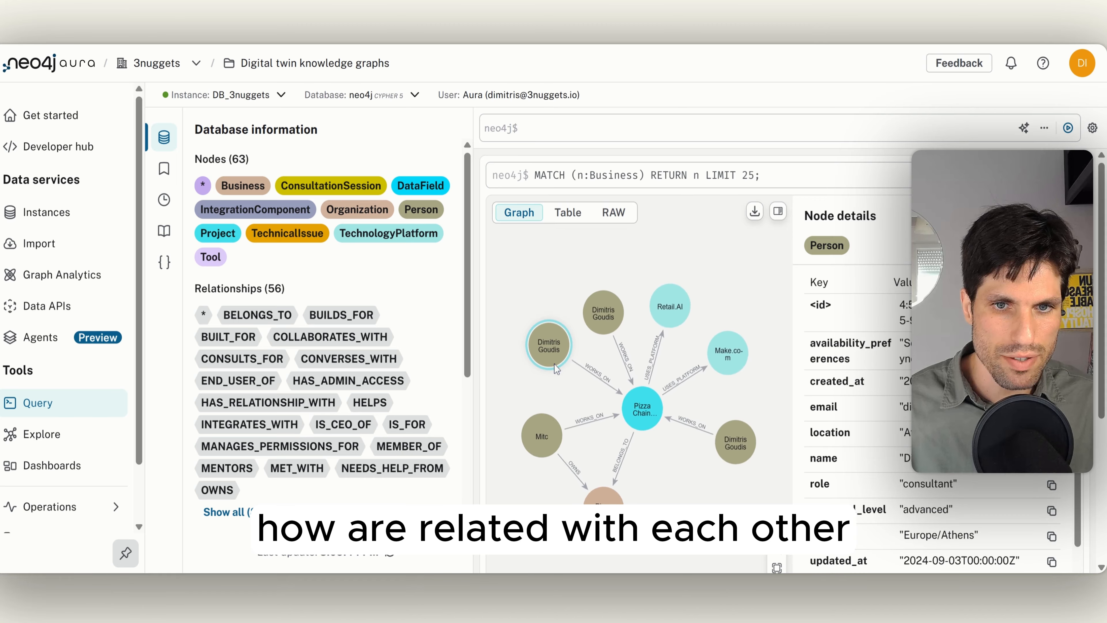
pyautogui.doubleClick(552, 349)
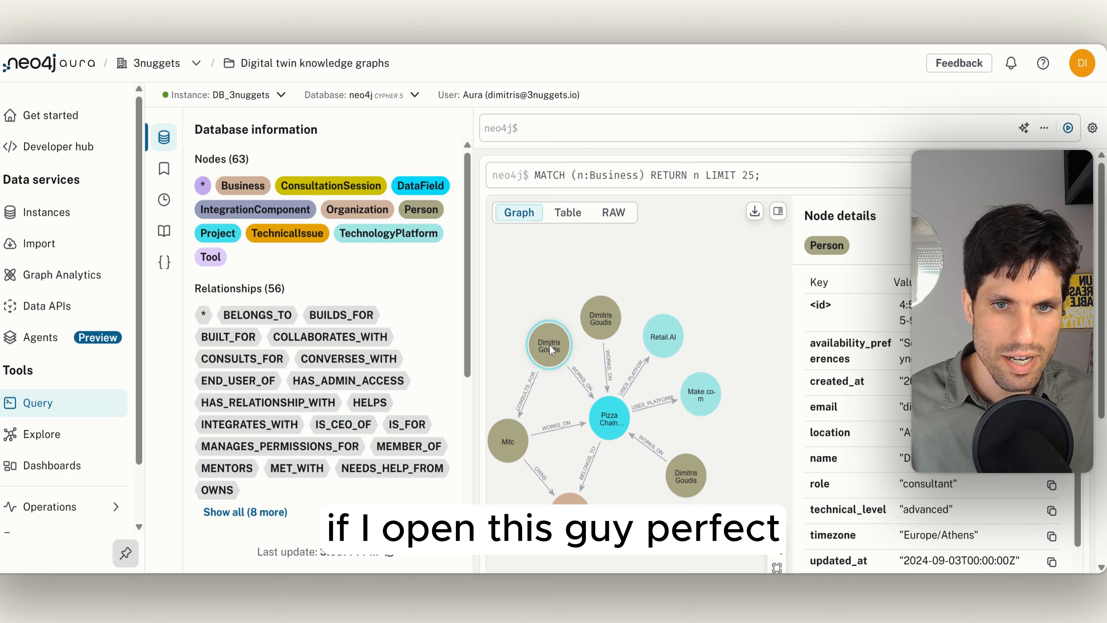
pyautogui.doubleClick(604, 325)
pyautogui.scroll(-1, 653, 359)
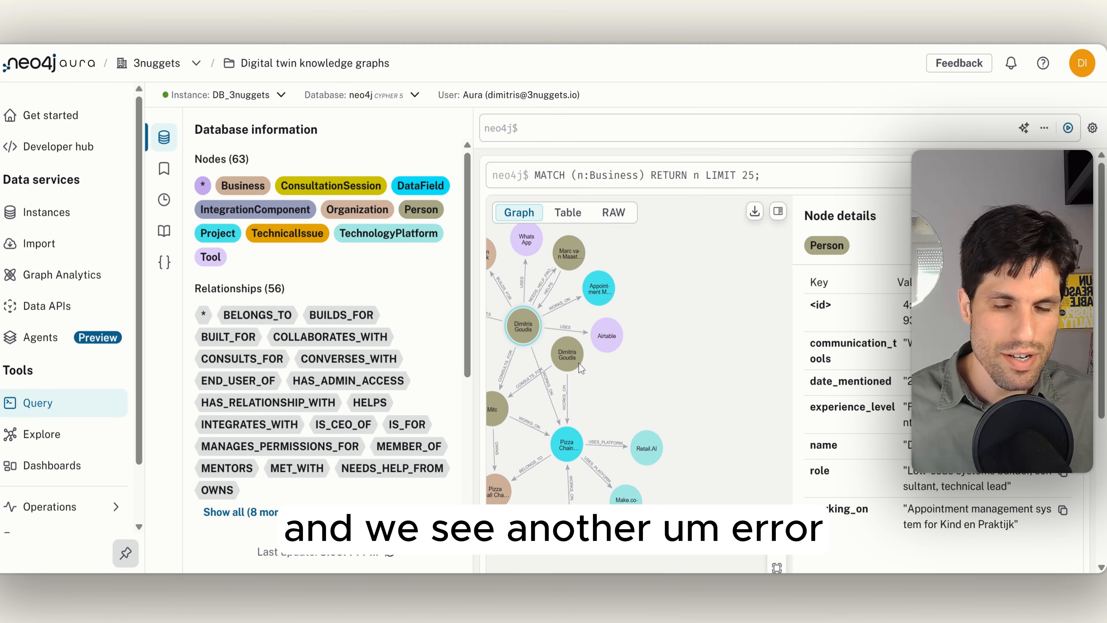
pyautogui.moveTo(563, 354); pyautogui.dragTo(630, 372)
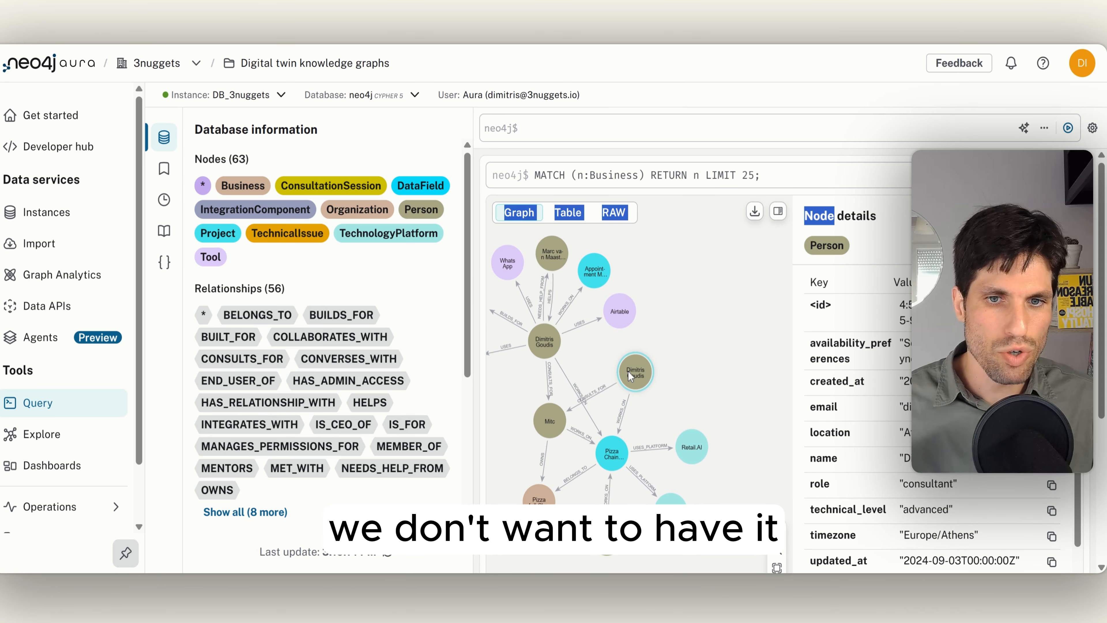
pyautogui.click(549, 346)
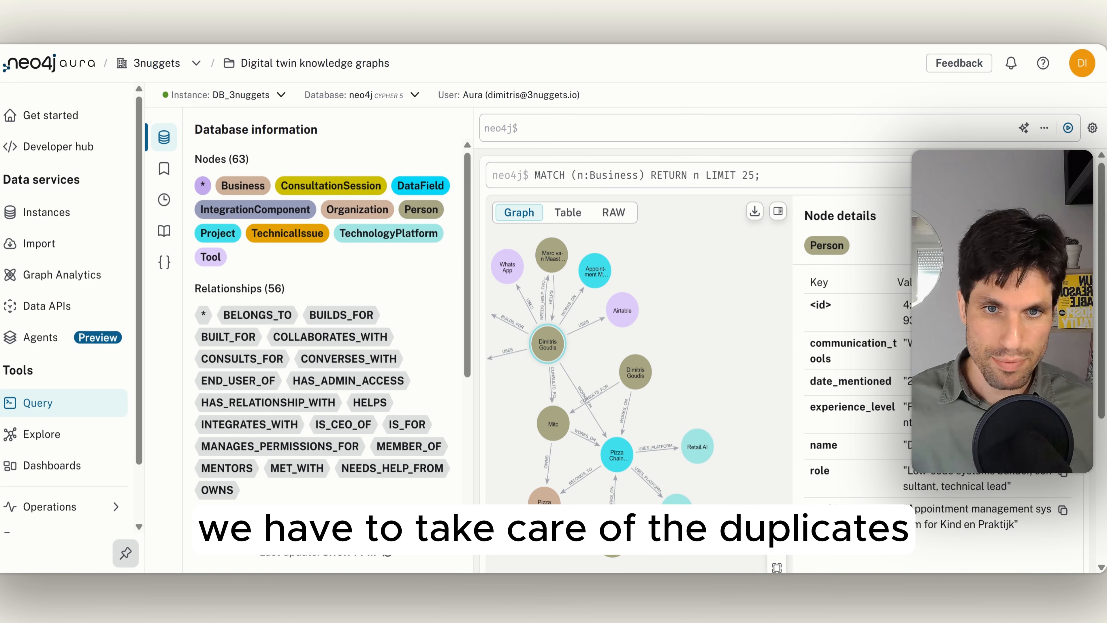
# - Review the node details of the Retail.AI platform and a consultant, and expand the client Person node's connections
pyautogui.click(696, 454)
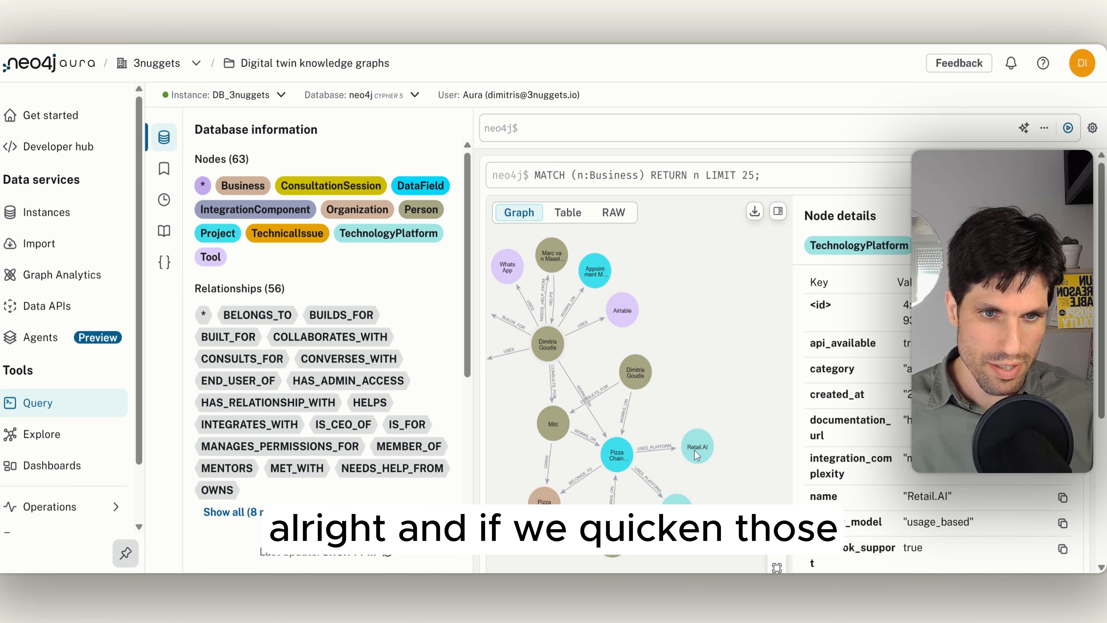
pyautogui.click(630, 384)
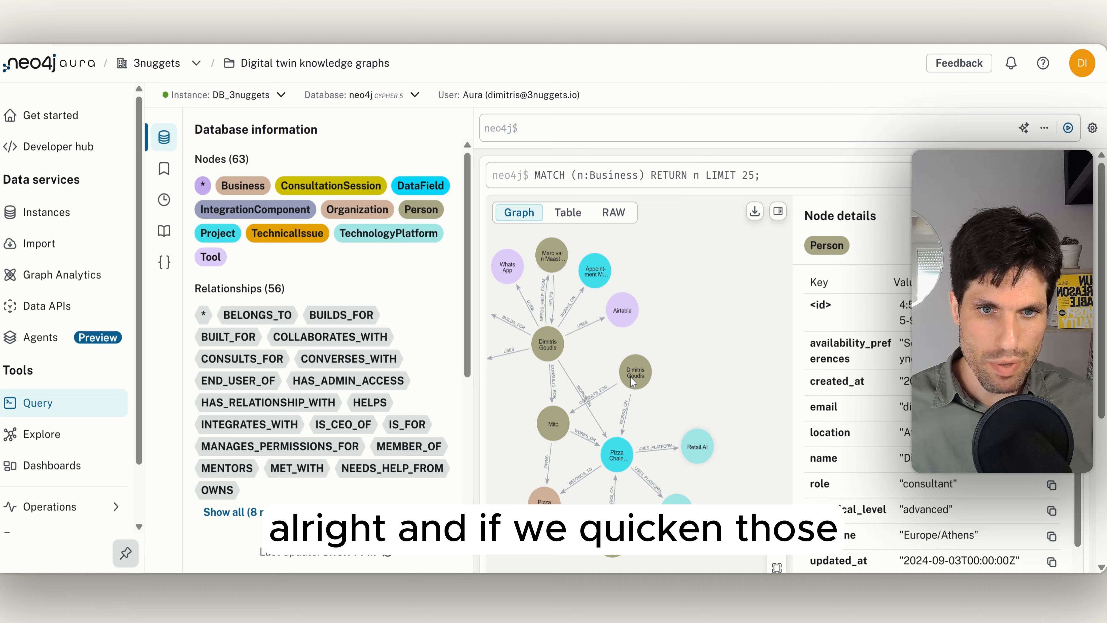
pyautogui.click(554, 432)
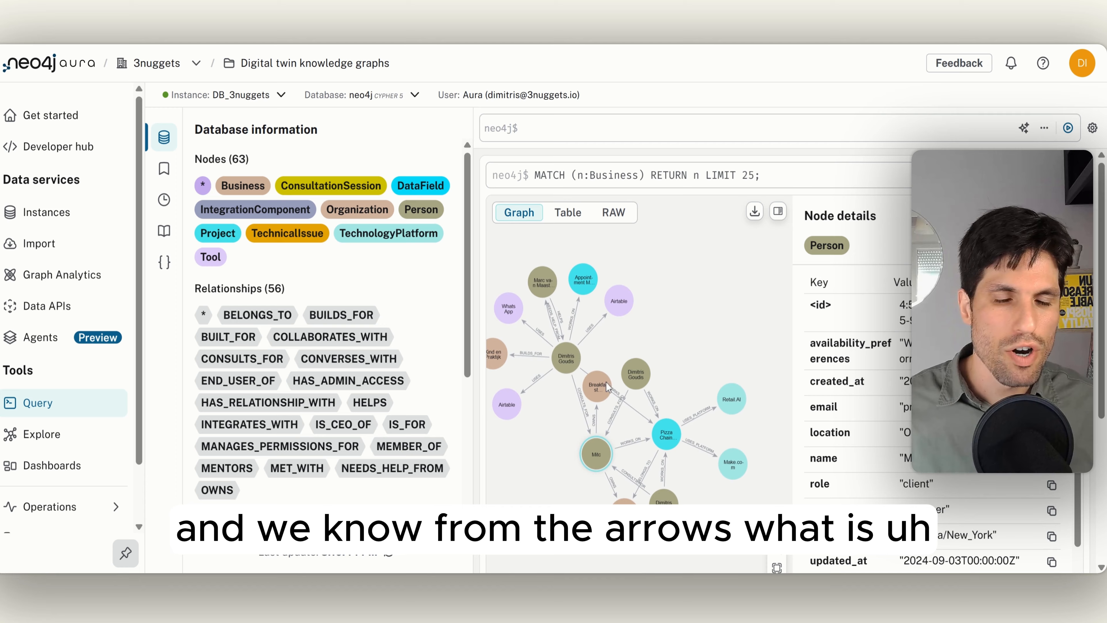
# - Inspect the details of the CONSULTS_FOR relationship between the consultant and the client
pyautogui.scroll(5, 621, 454)
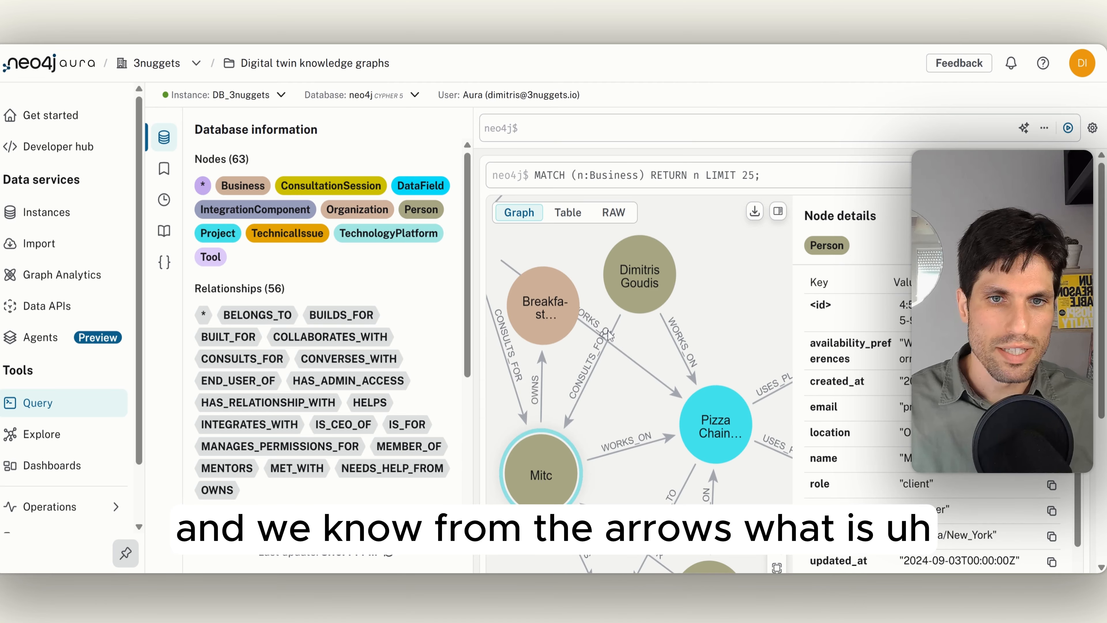
pyautogui.click(611, 353)
pyautogui.click(600, 361)
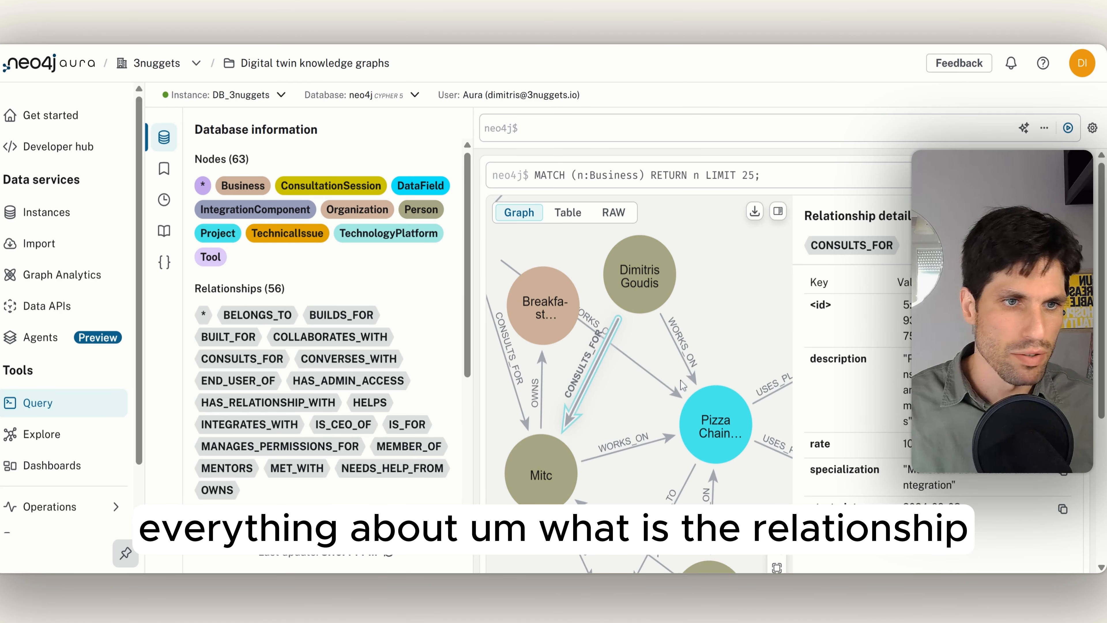